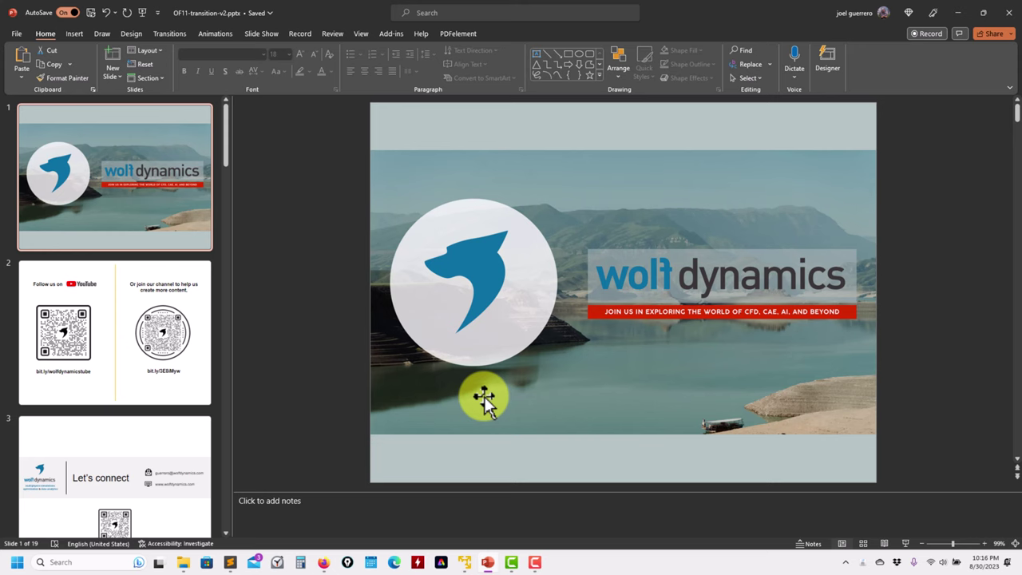
Review the presentation's slides, from the opening slide through the Tutorial 2 cylinder results to the Tutorial 3 supersonic cylinder animation
scroll(485, 399, down, 6)
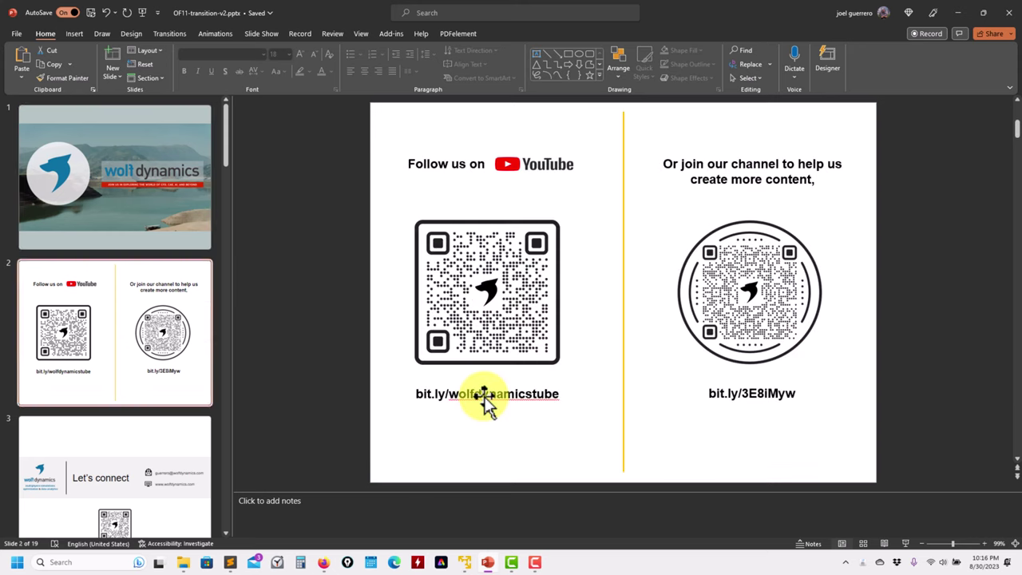
scroll(485, 400, down, 7)
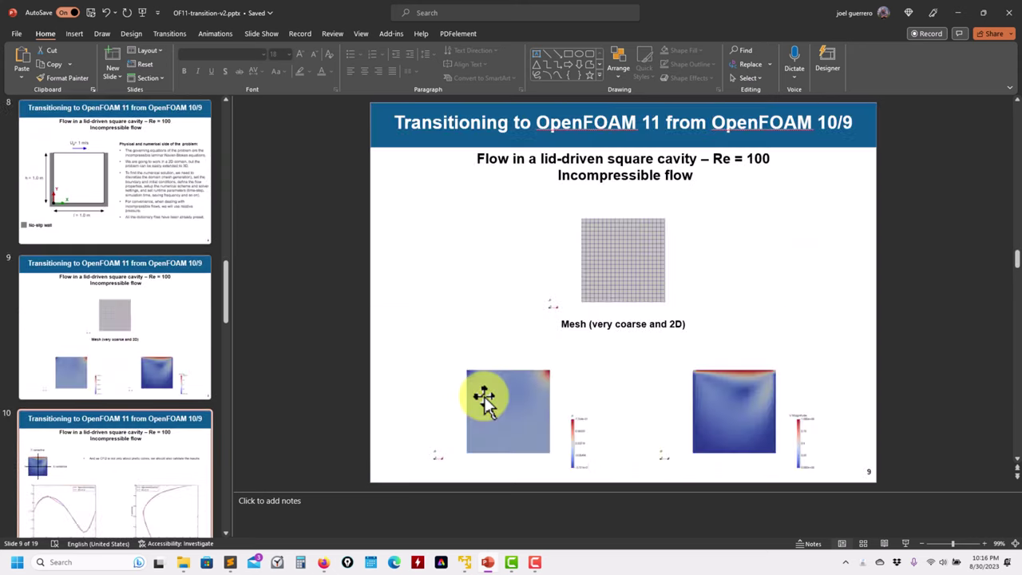
scroll(484, 399, down, 4)
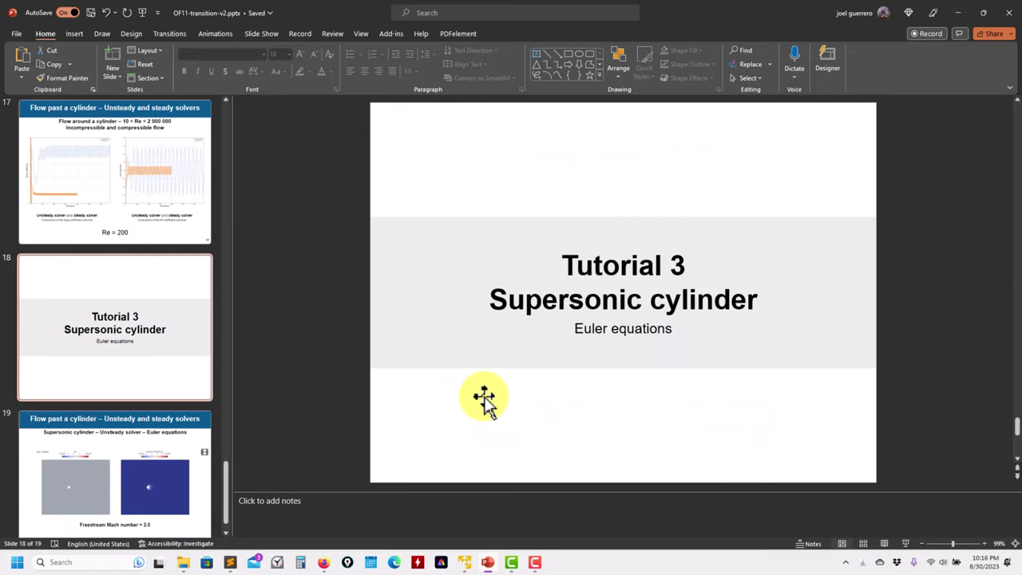
scroll(484, 399, up, 6)
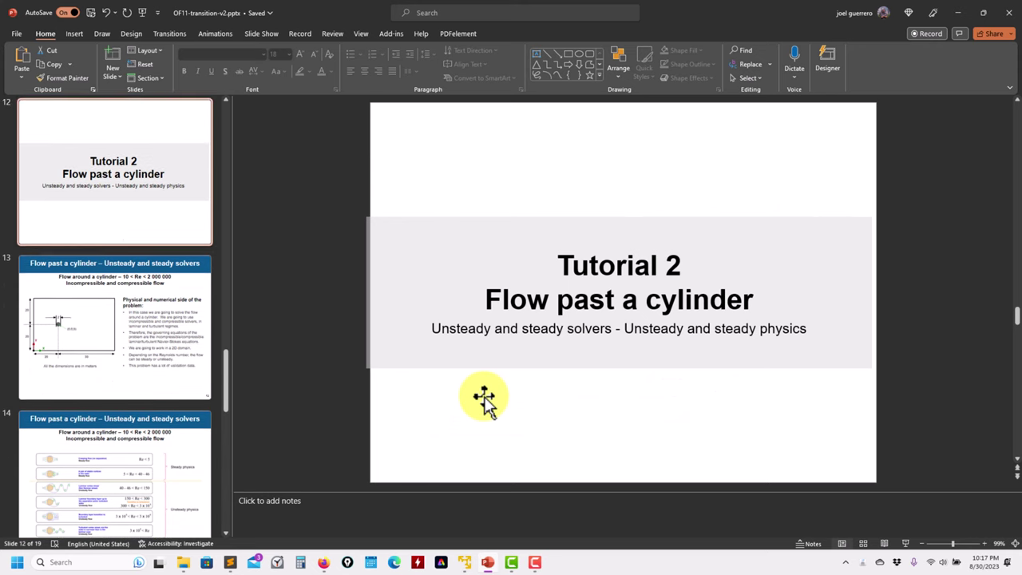
scroll(484, 399, down, 1)
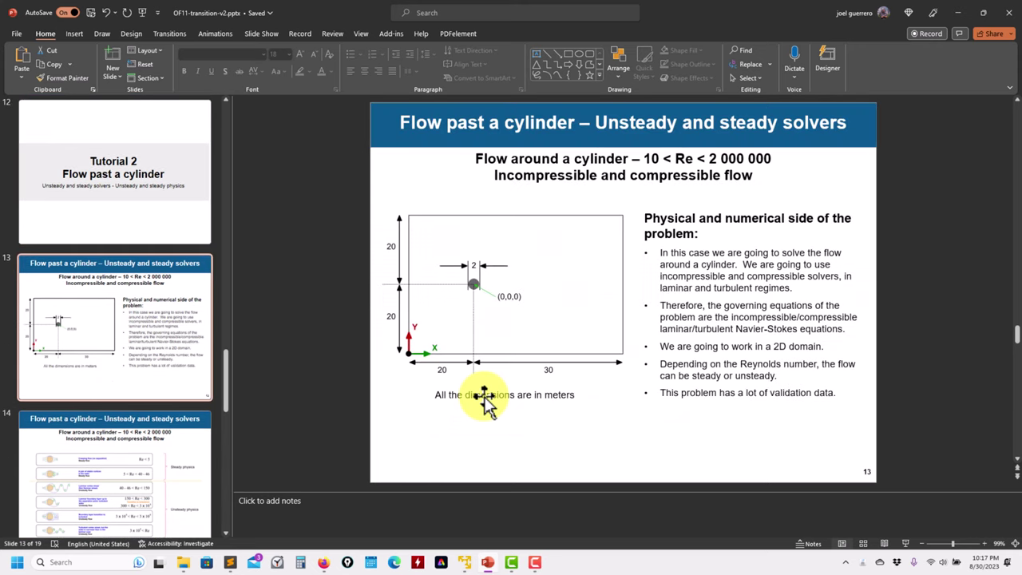
scroll(484, 400, down, 2)
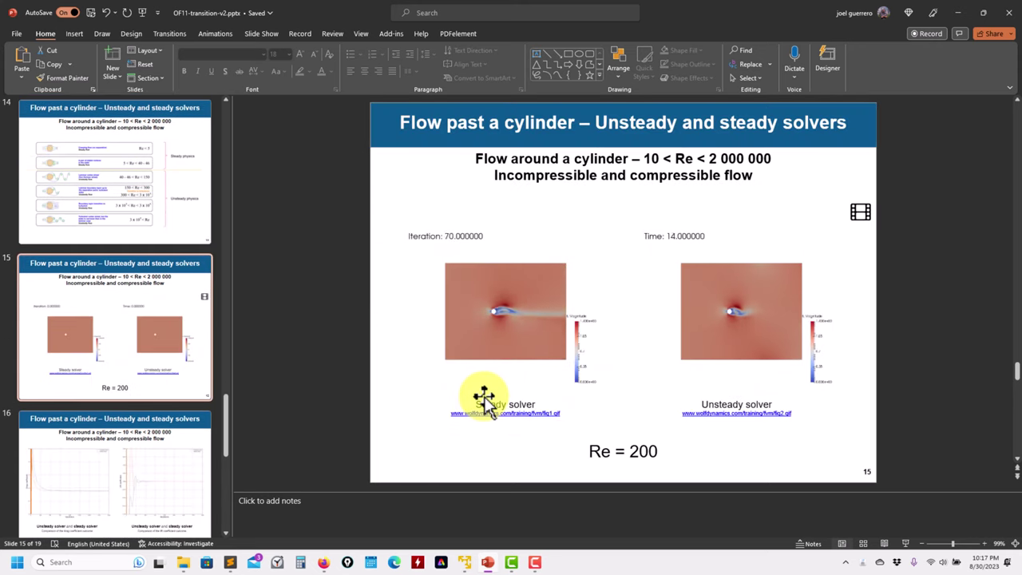
scroll(484, 399, down, 1)
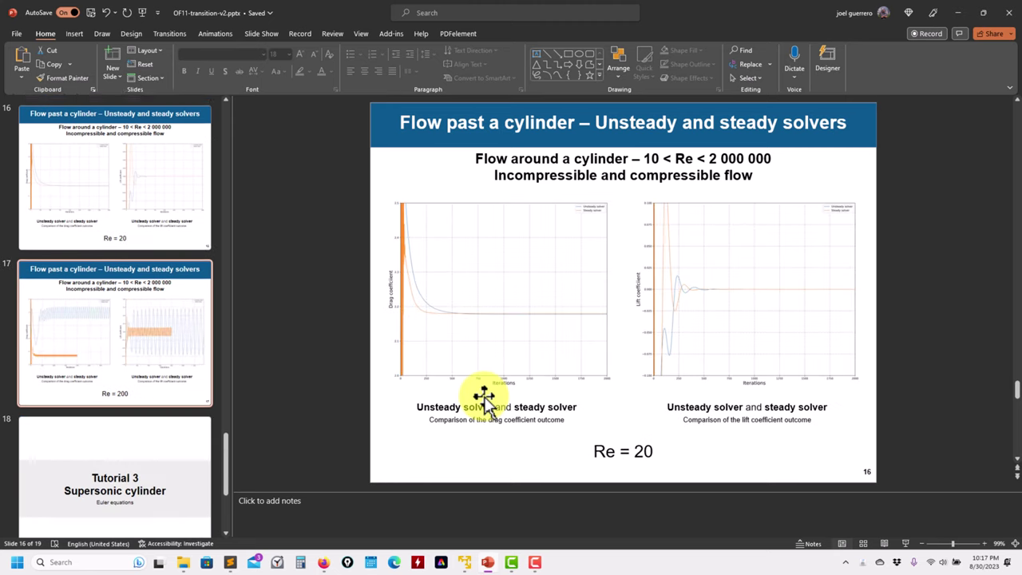
scroll(485, 399, down, 1)
scroll(485, 399, down, 1)
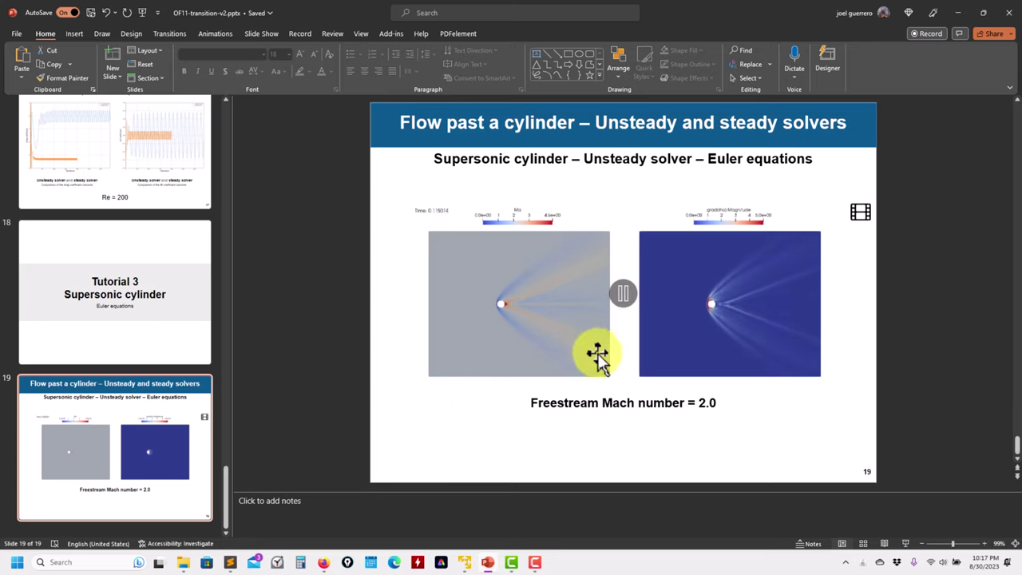
Put the presentation away, switch to the OpenSUSE virtual machine and open the 4_cylinder_turbulent case folder
click(957, 12)
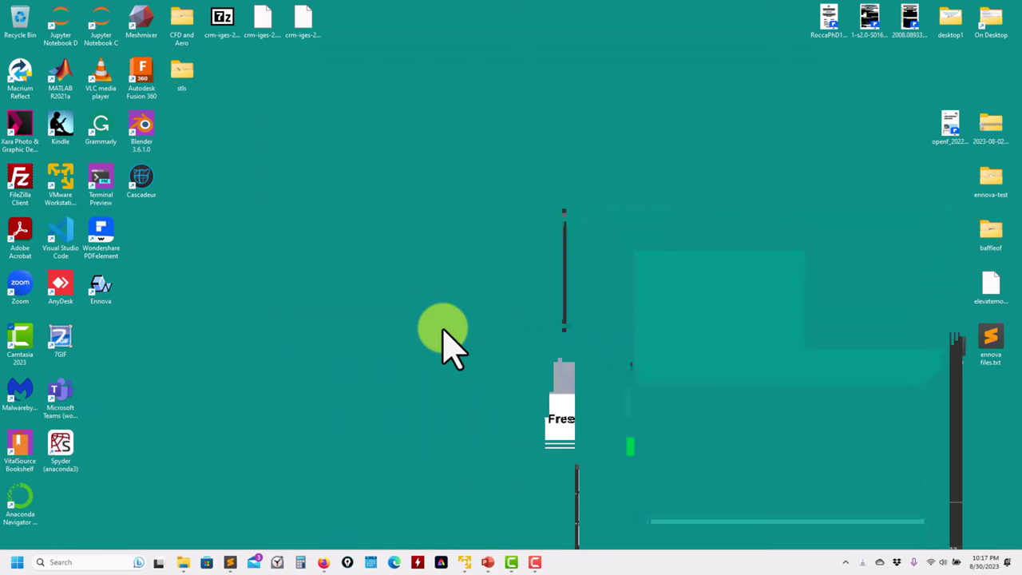
click(463, 562)
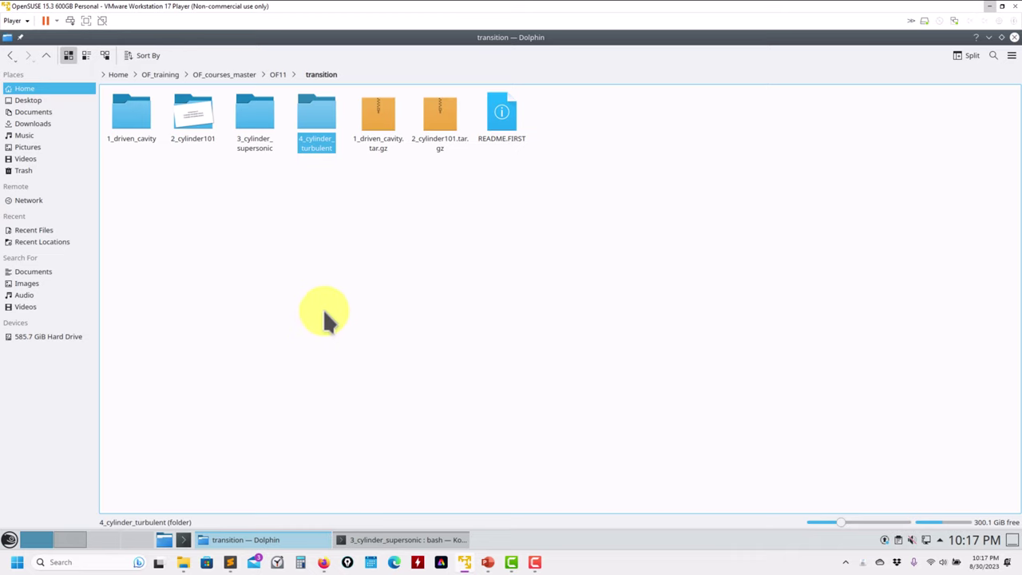
double_click(323, 133)
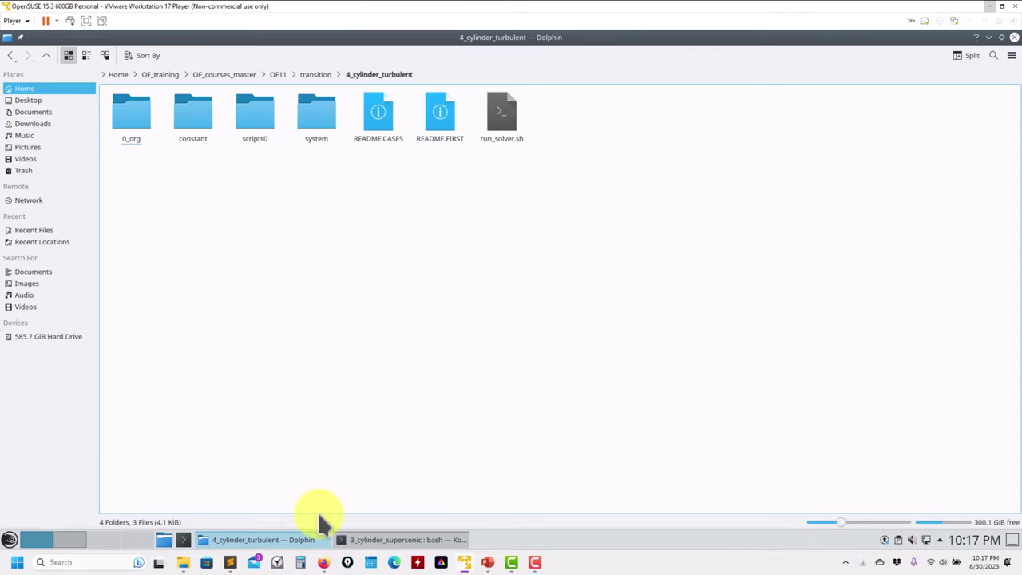
Switch to Firefox and examine the modular solver hierarchy and the list of superseded OpenFOAM applications
click(323, 562)
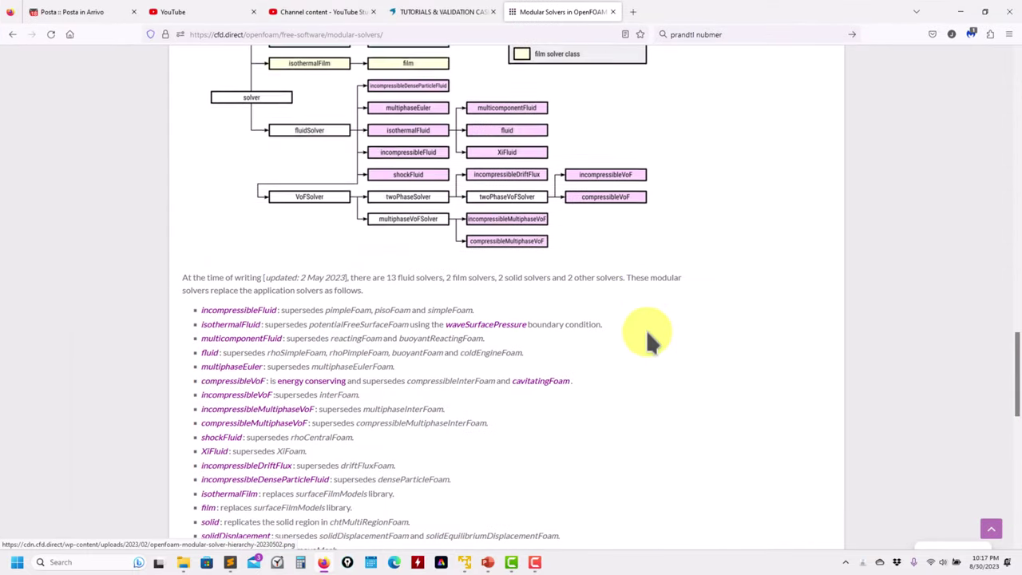
scroll(646, 333, up, 5)
scroll(135, 302, down, 2)
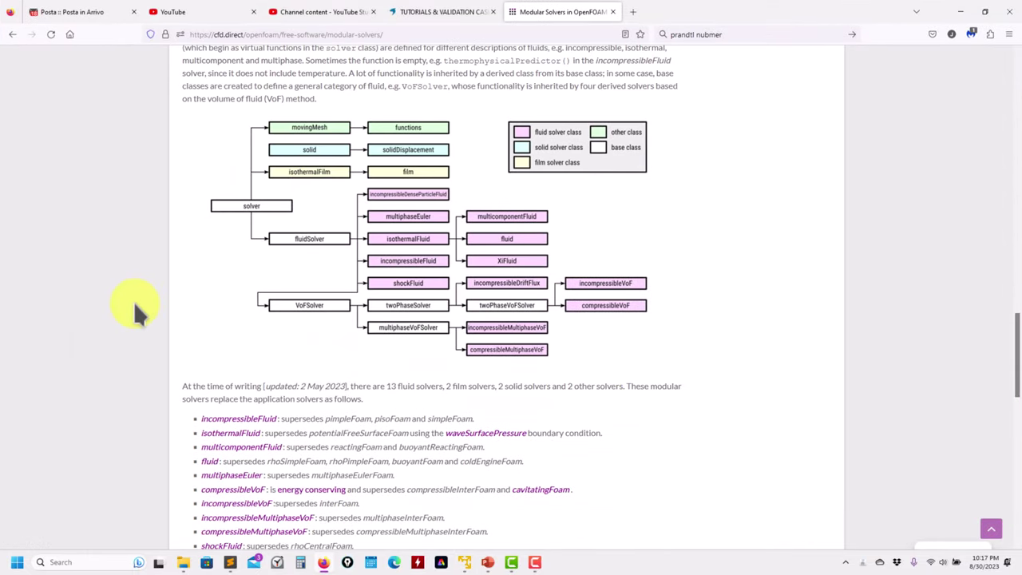
scroll(136, 325, down, 3)
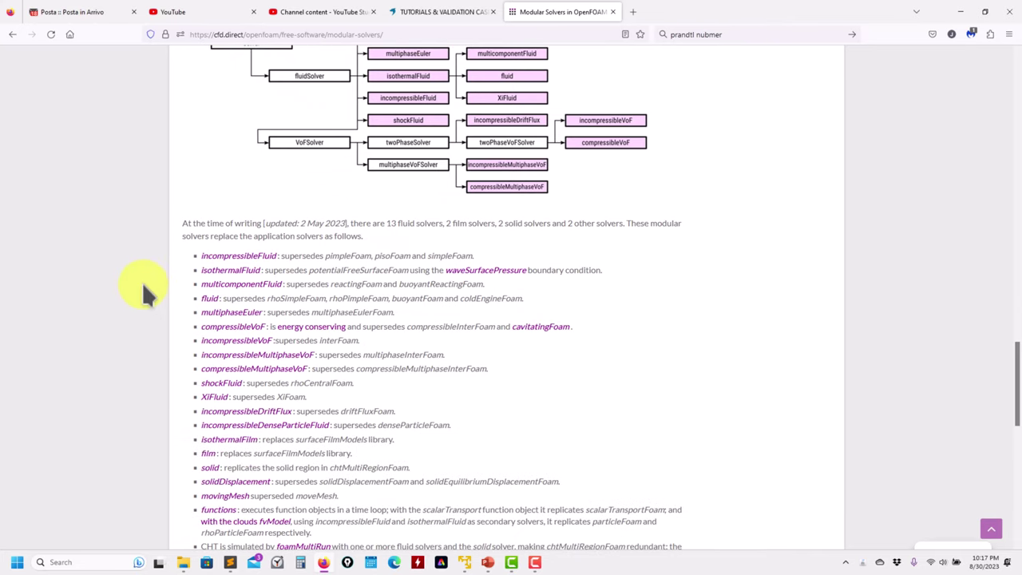
scroll(161, 265, down, 1)
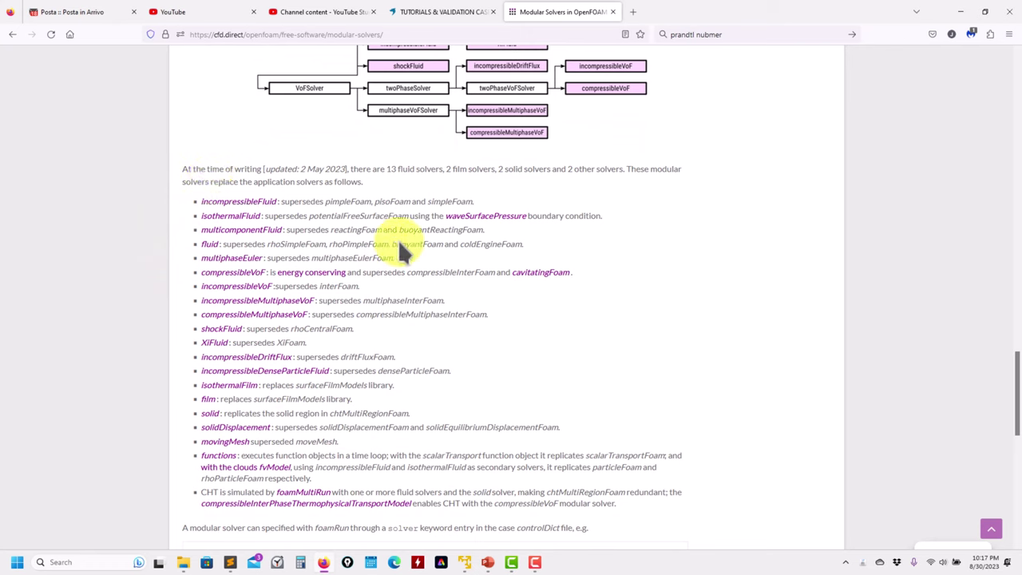
Highlight the superseded applications on the solver list: rhoCentralFoam for shockFluid, and rhoSimpleFoam and rhoPimpleFoam for fluid
drag(528, 243, 251, 243)
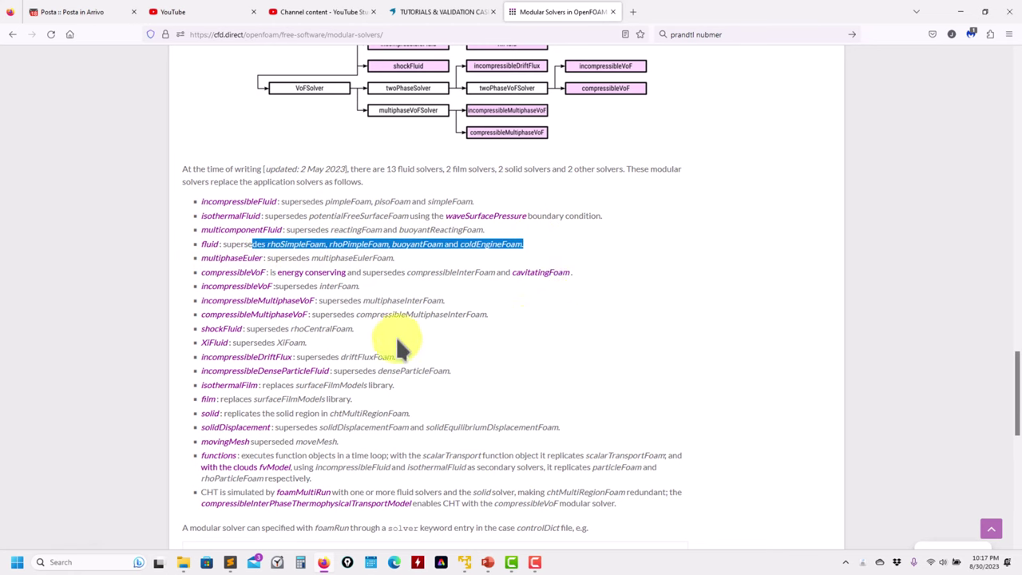
double_click(305, 326)
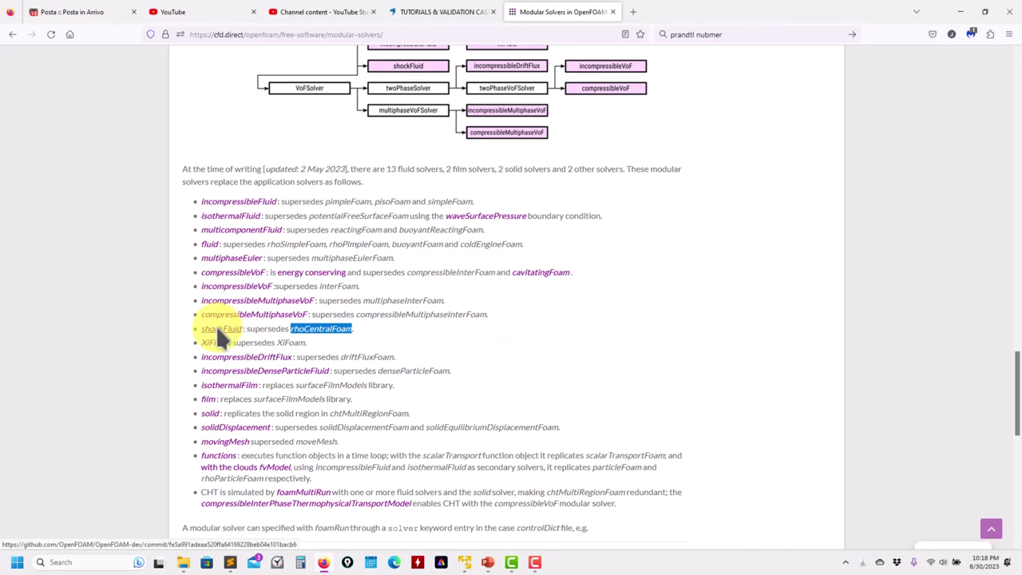
double_click(257, 326)
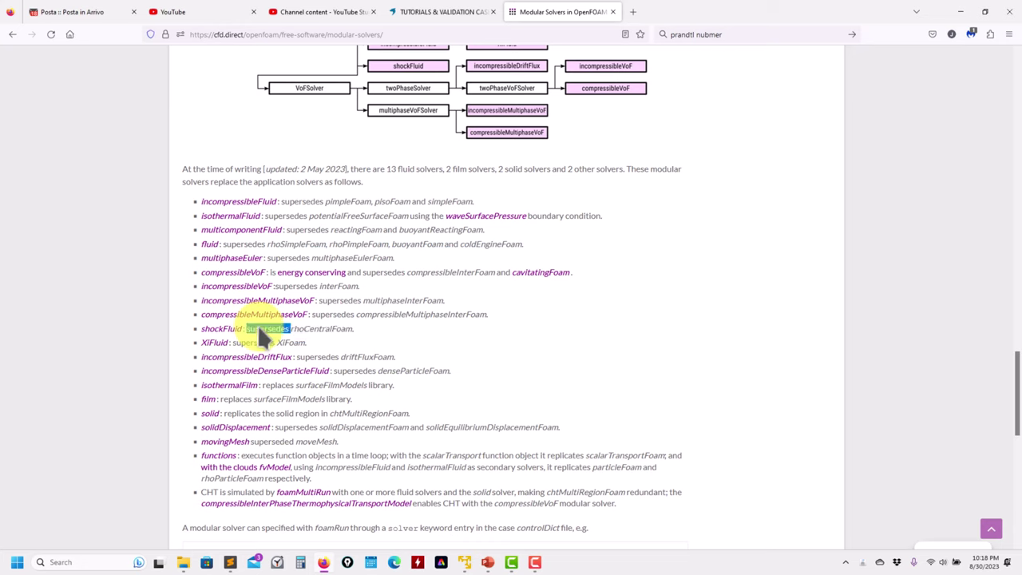
click(304, 239)
double_click(305, 244)
click(448, 245)
double_click(370, 243)
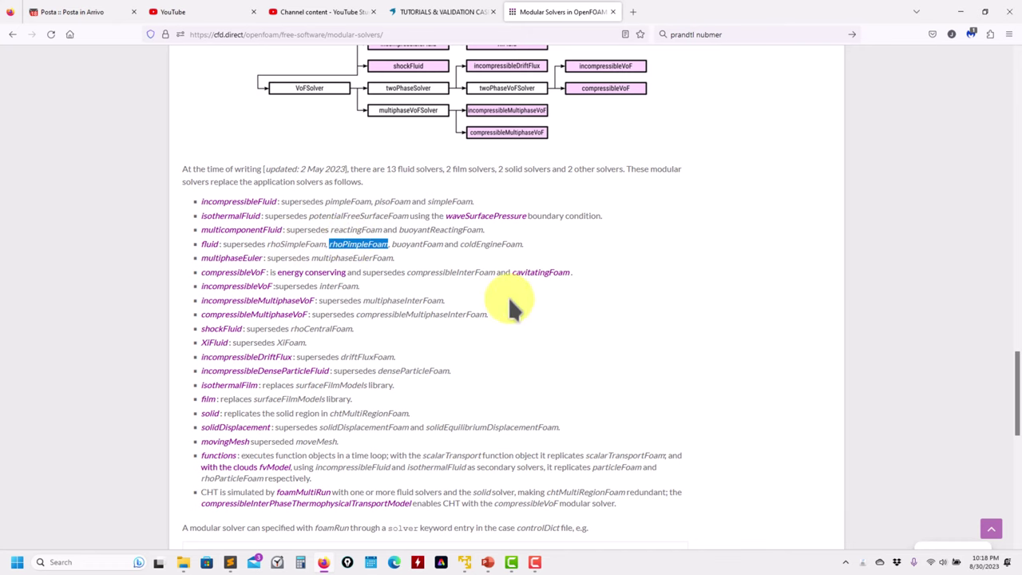
scroll(507, 296, up, 3)
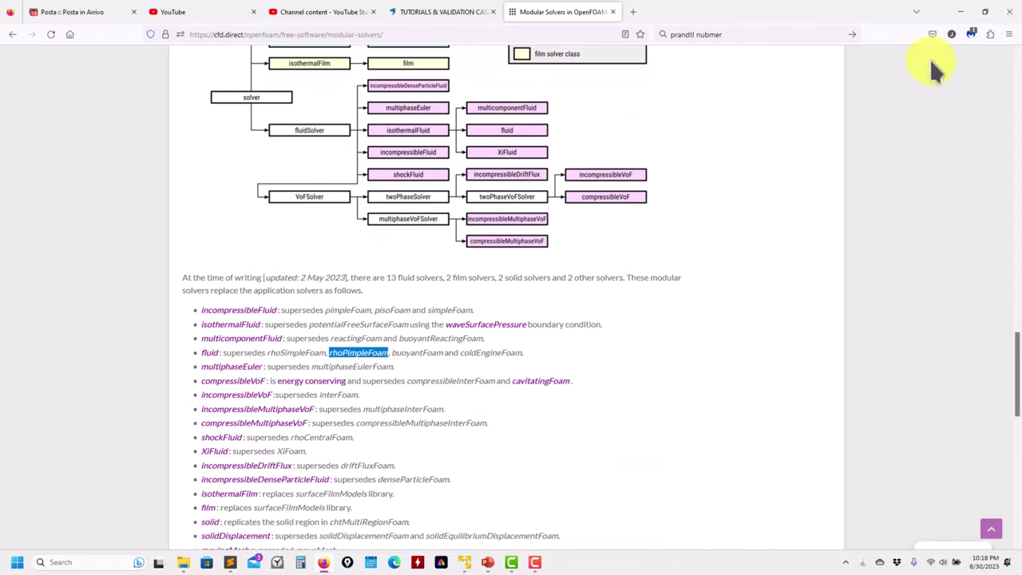
Return to the virtual machine and open the constant folder of the 4_cylinder_turbulent case to check its files
click(960, 12)
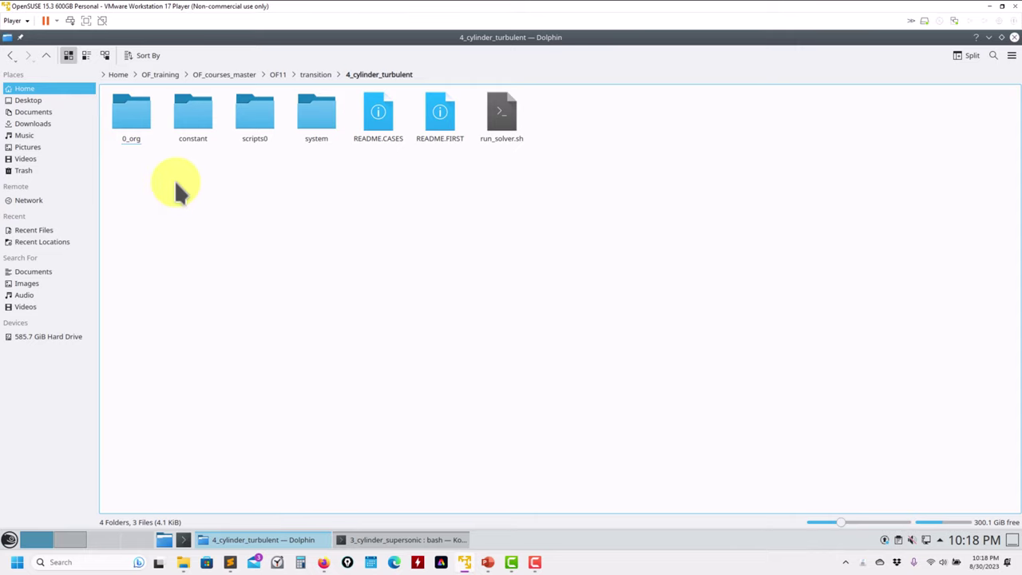
double_click(197, 121)
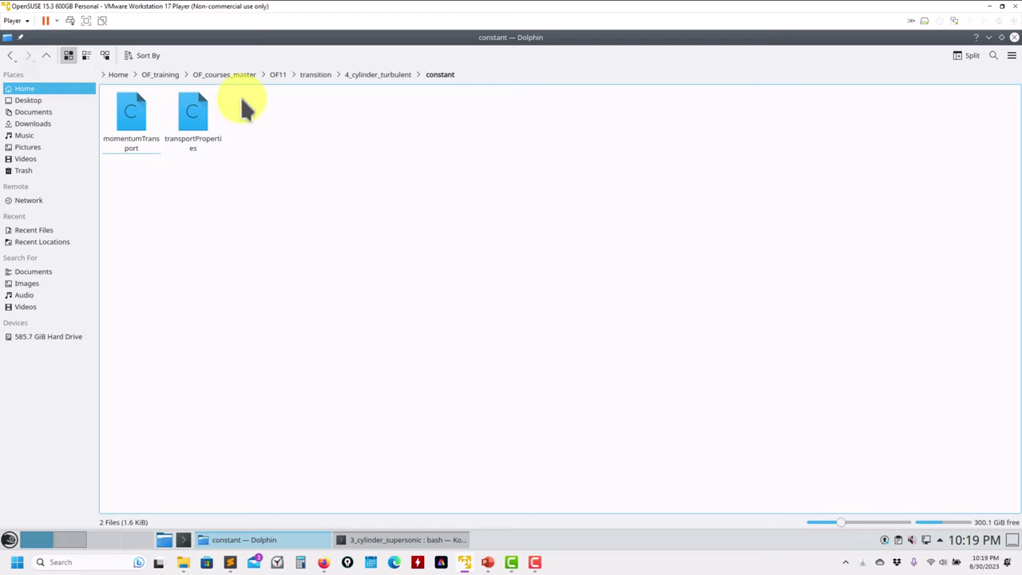
Go back up to the transition folder and open the constant folder of the 3_cylinder_supersonic case
click(47, 55)
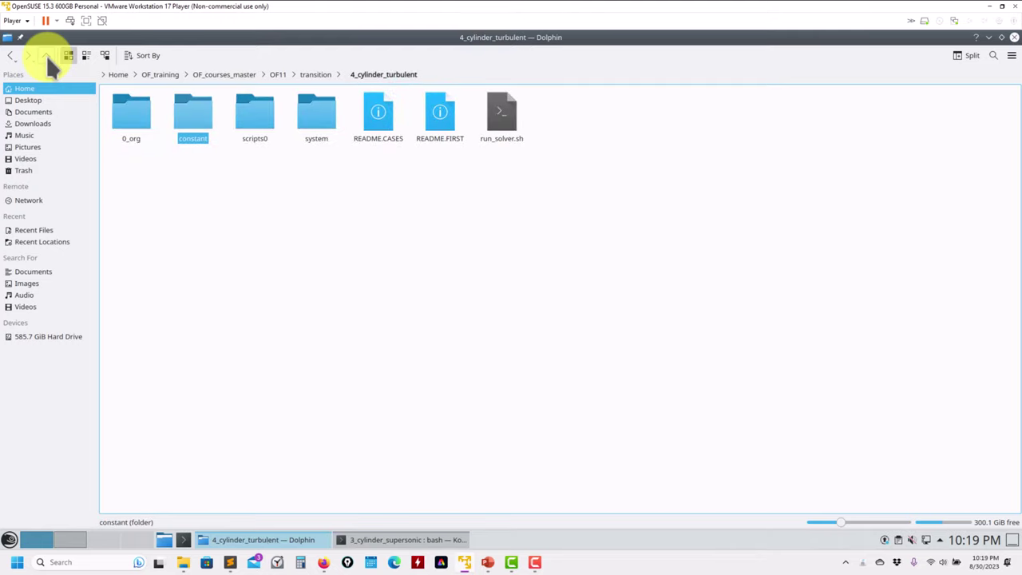
click(47, 55)
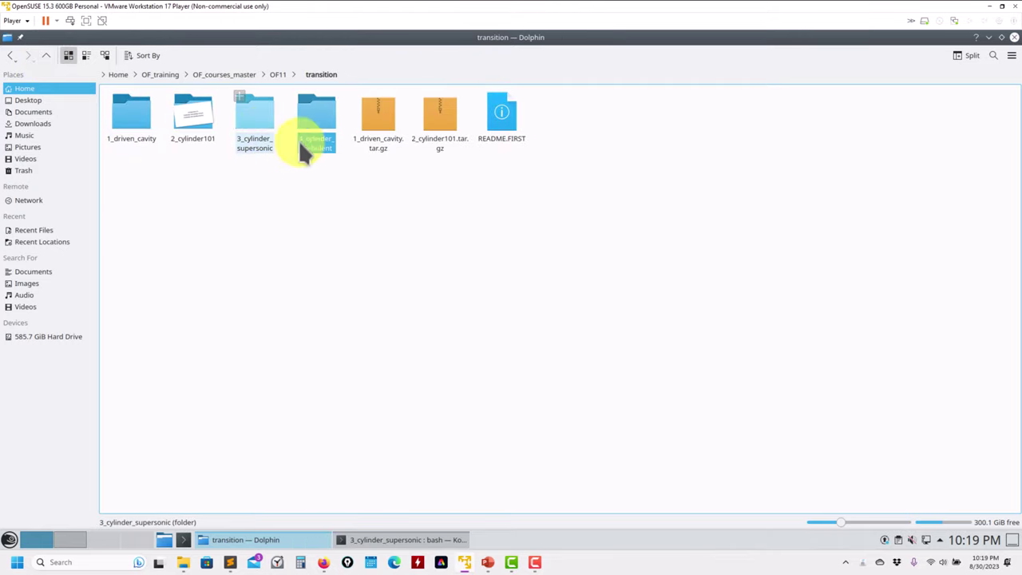
click(262, 130)
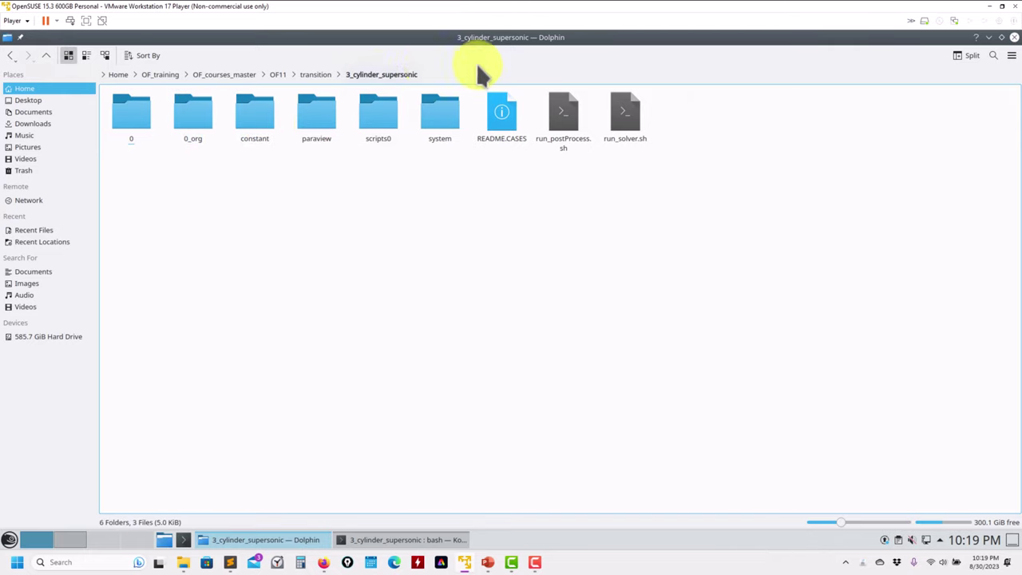
click(236, 124)
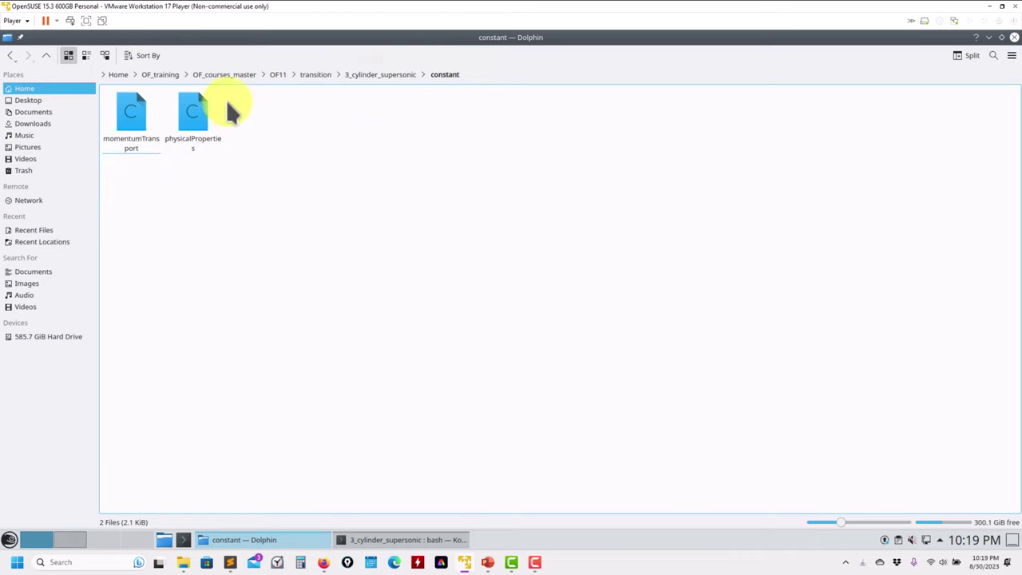
Open the physicalProperties file in the text editor and read its thermoType and mixture definitions
right_click(188, 121)
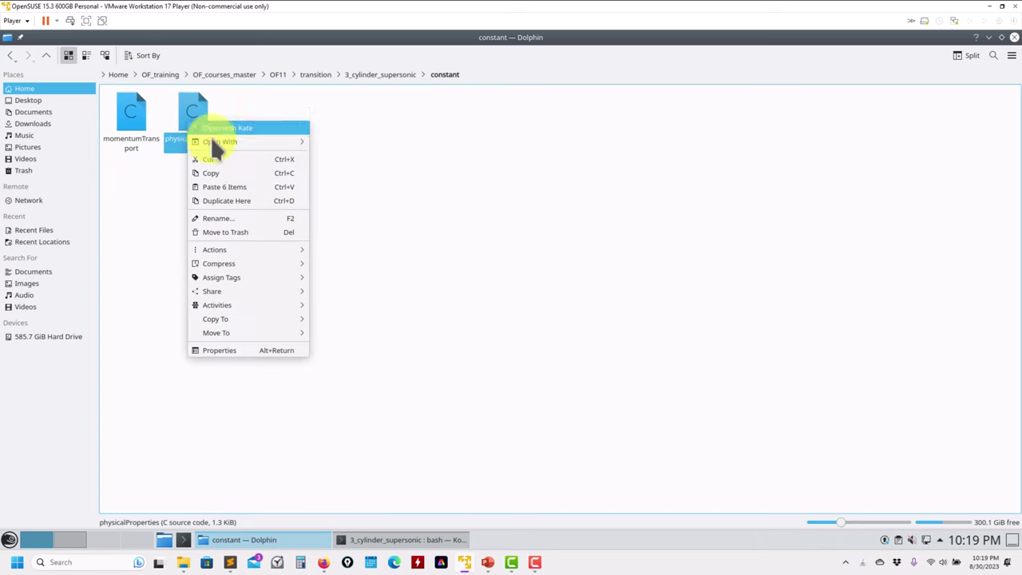
mouse_move(283, 142)
click(370, 183)
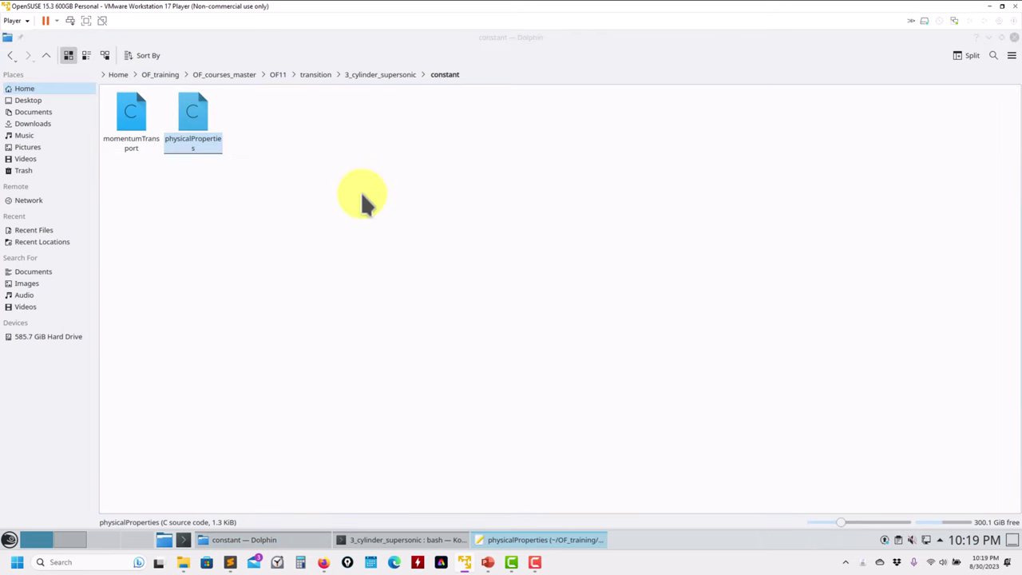
scroll(320, 292, down, 2)
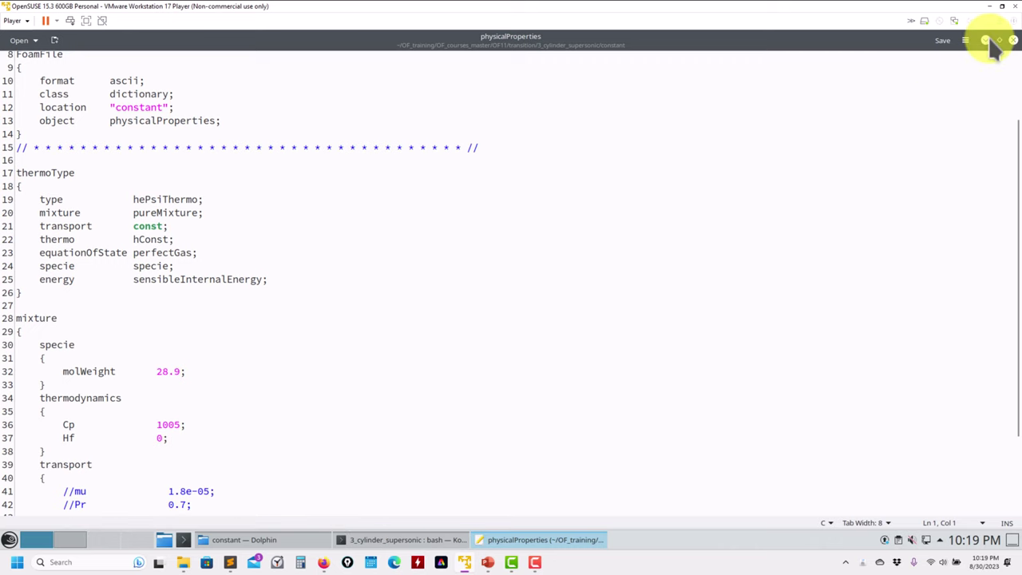
Open controlDict from the supersonic case's system folder in the text editor and highlight its foamRun application and fluid solver entries
click(1013, 39)
click(47, 54)
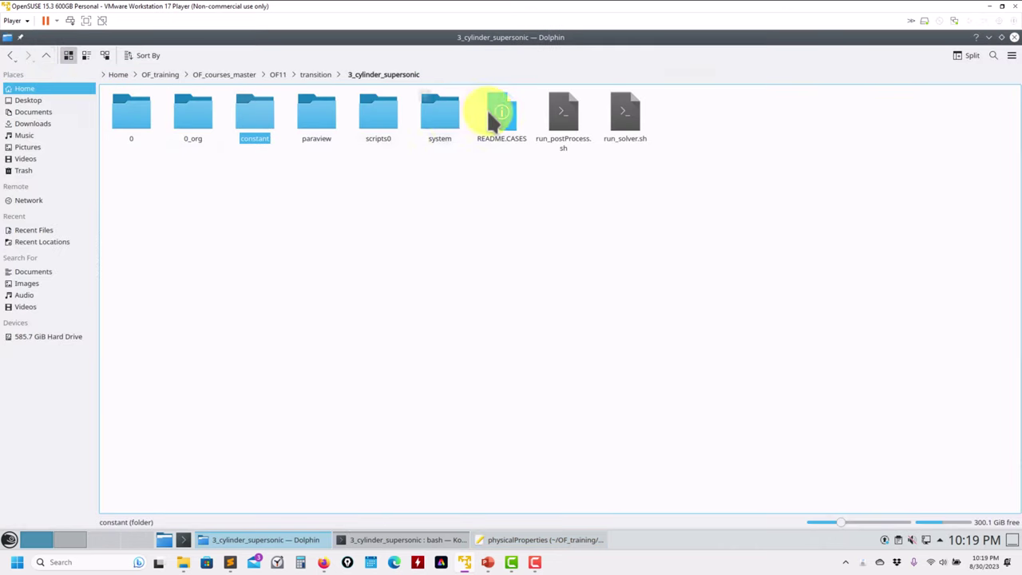
click(444, 120)
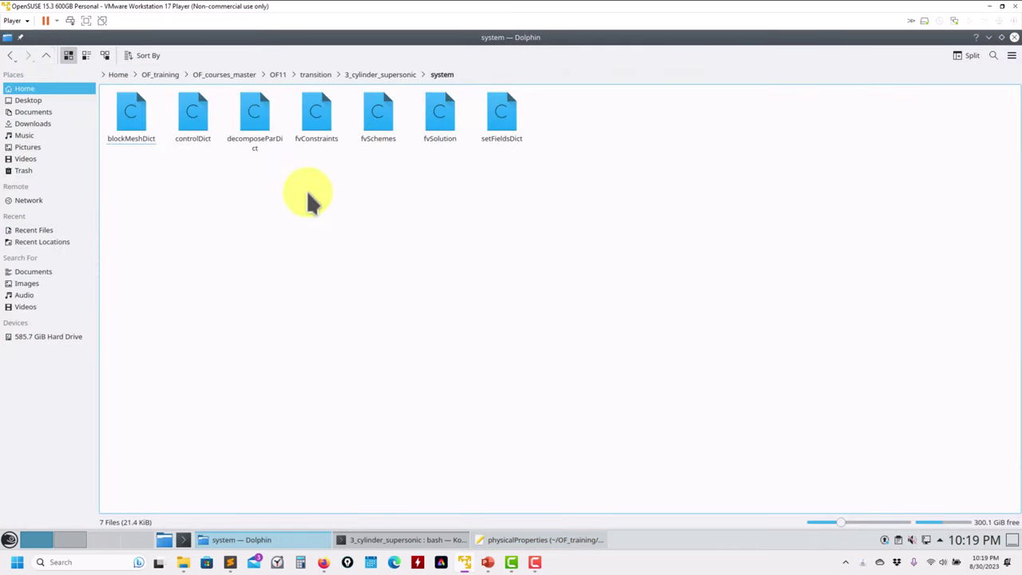
right_click(188, 120)
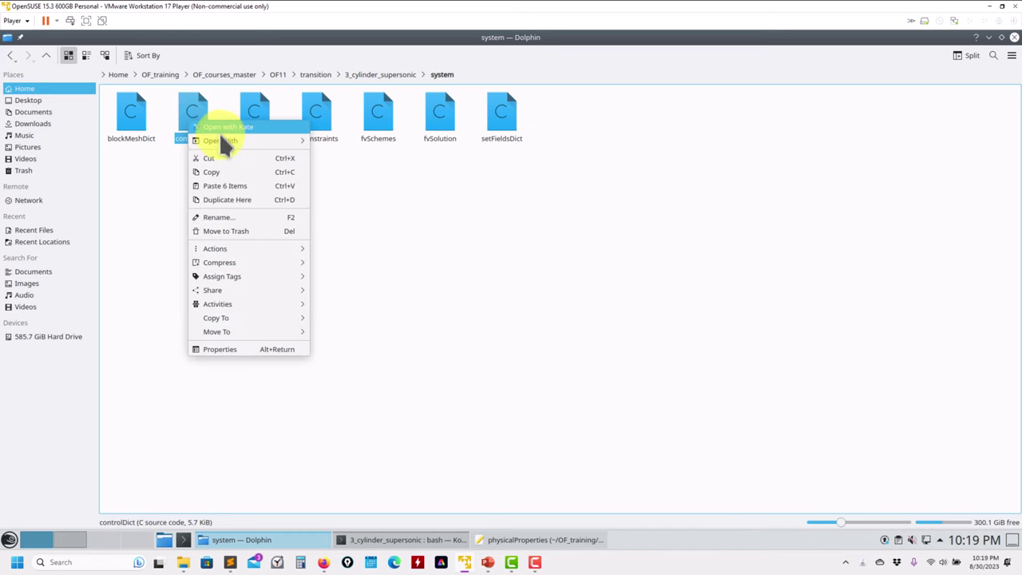
mouse_move(224, 140)
click(350, 183)
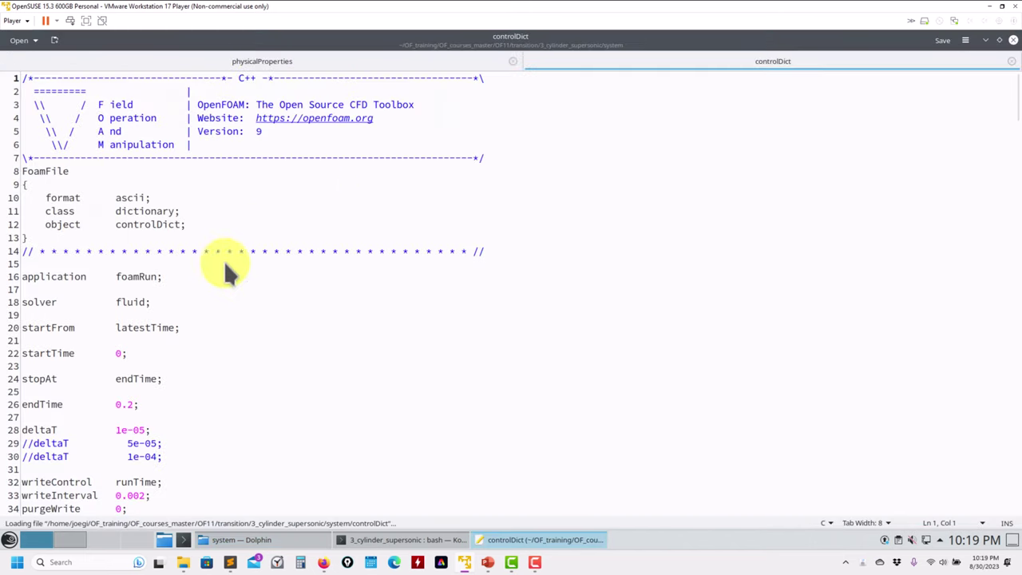
double_click(136, 276)
double_click(133, 306)
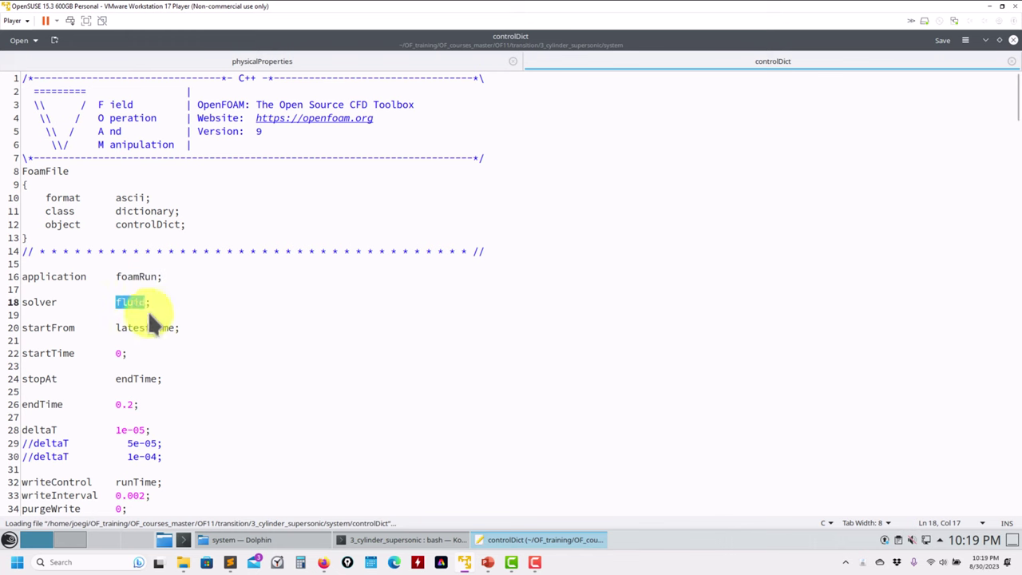
Switch to the browser to check the shockFluid entry among the modular solvers, and return to controlDict in the virtual machine
mouse_move(323, 562)
click(388, 456)
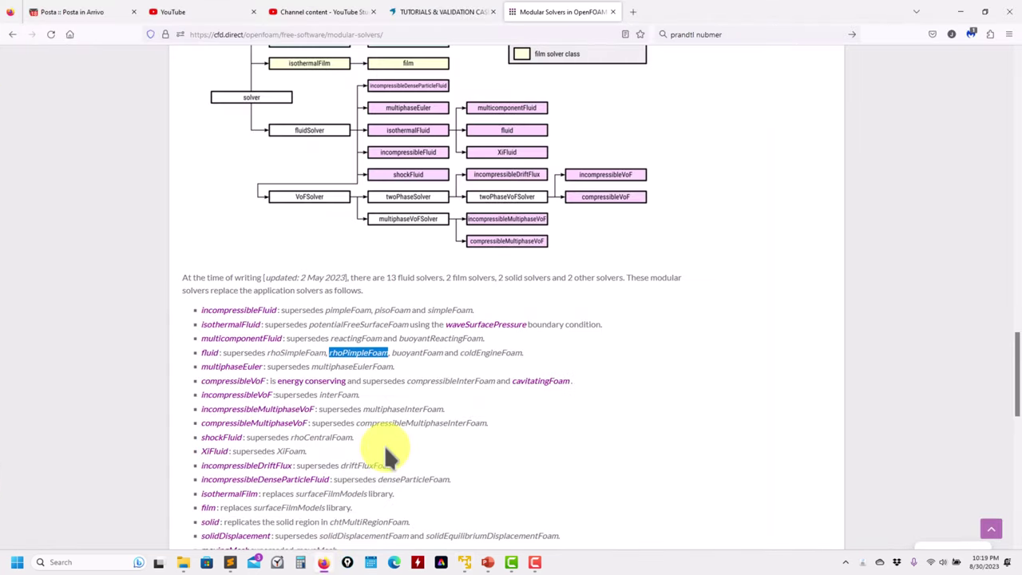
click(962, 11)
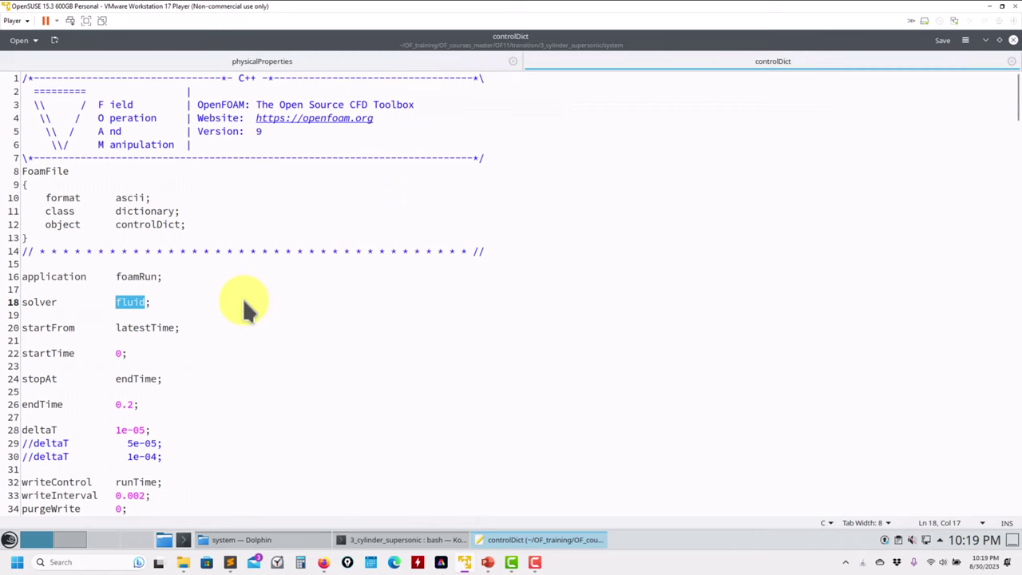
scroll(242, 303, down, 1)
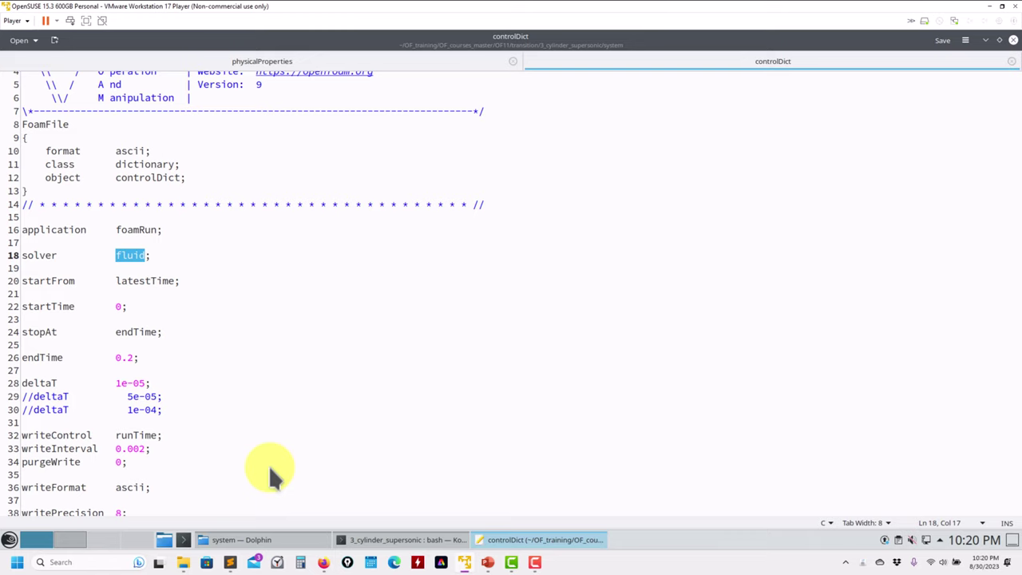
Go up to the 3_cylinder_supersonic case folder in the file manager and open run_solver.sh in the text editor
click(263, 542)
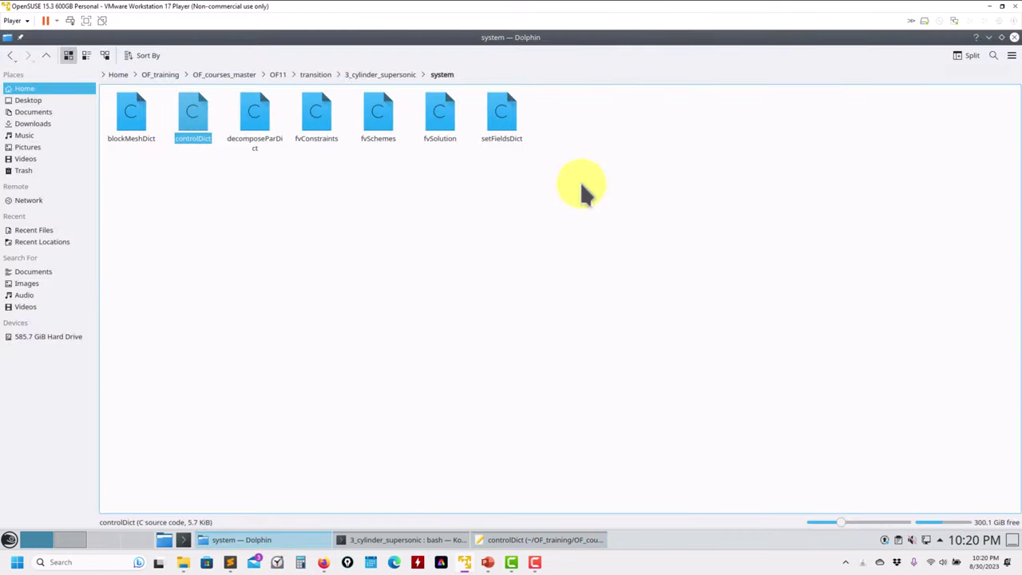
click(395, 76)
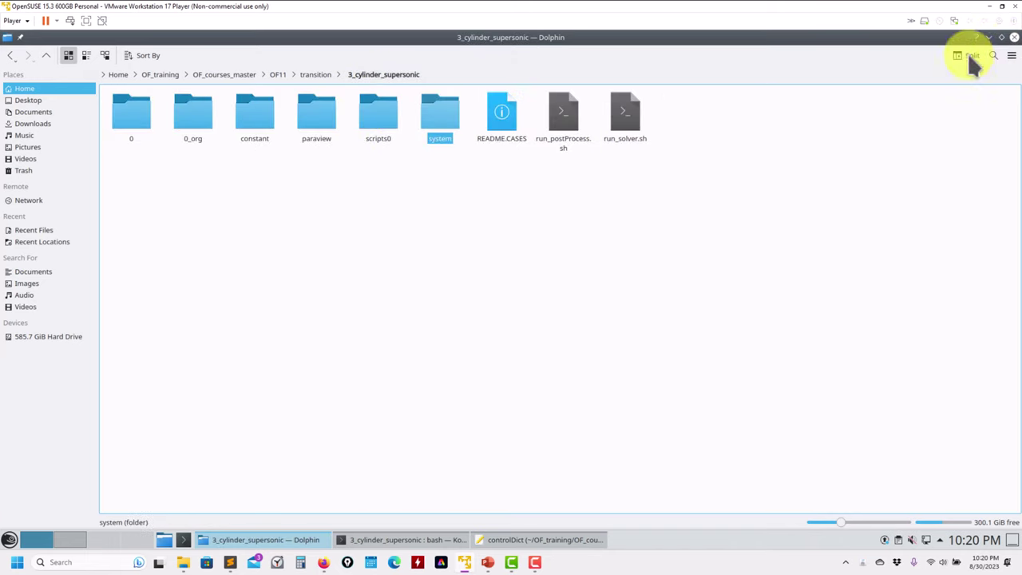
drag(733, 34, 148, 200)
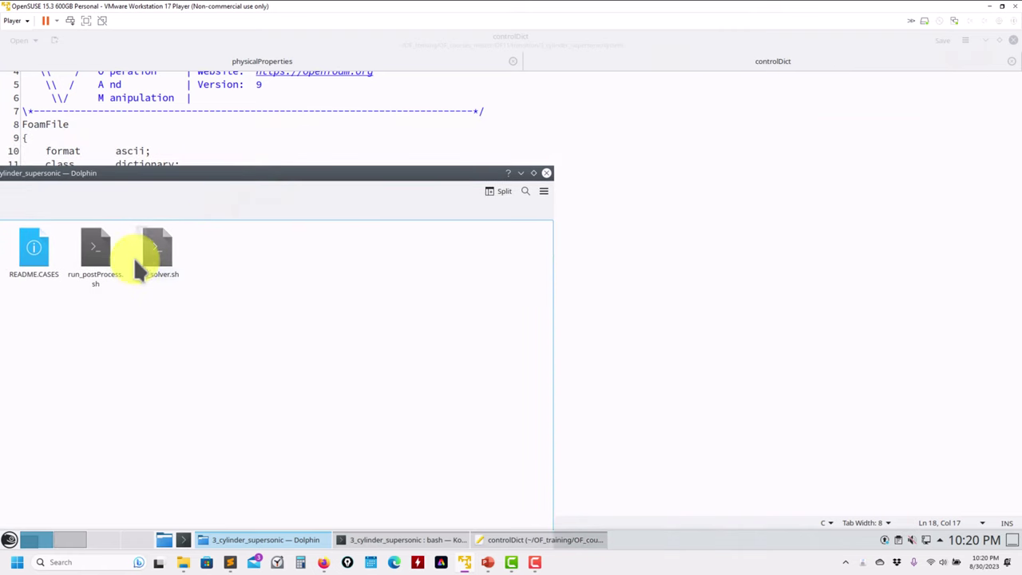
drag(153, 254, 725, 217)
click(709, 230)
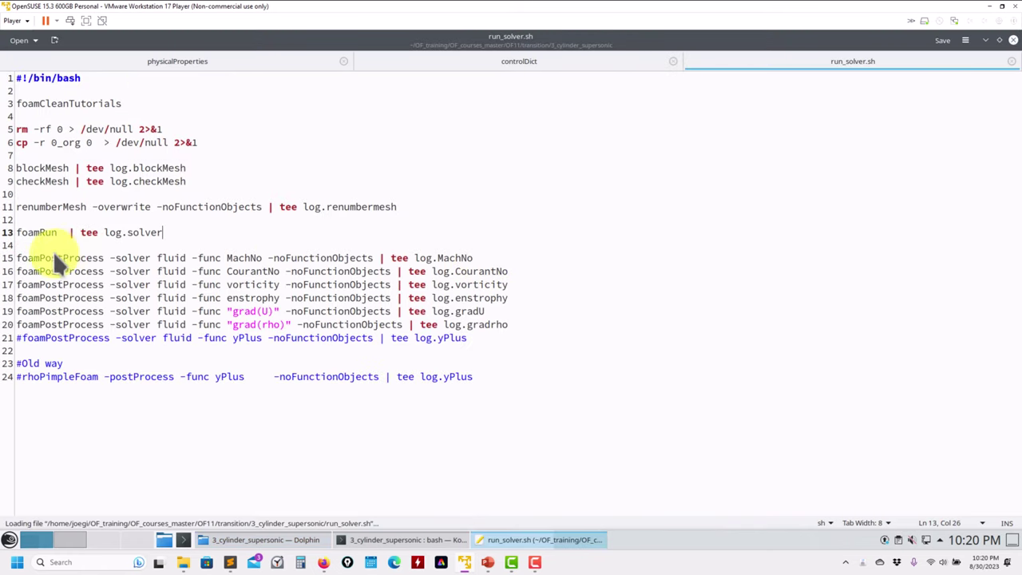
Highlight the foamPostProcess line for MachNo in run_solver.sh and compare it with the old rhoPimpleFoam post-processing line
triple_click(34, 260)
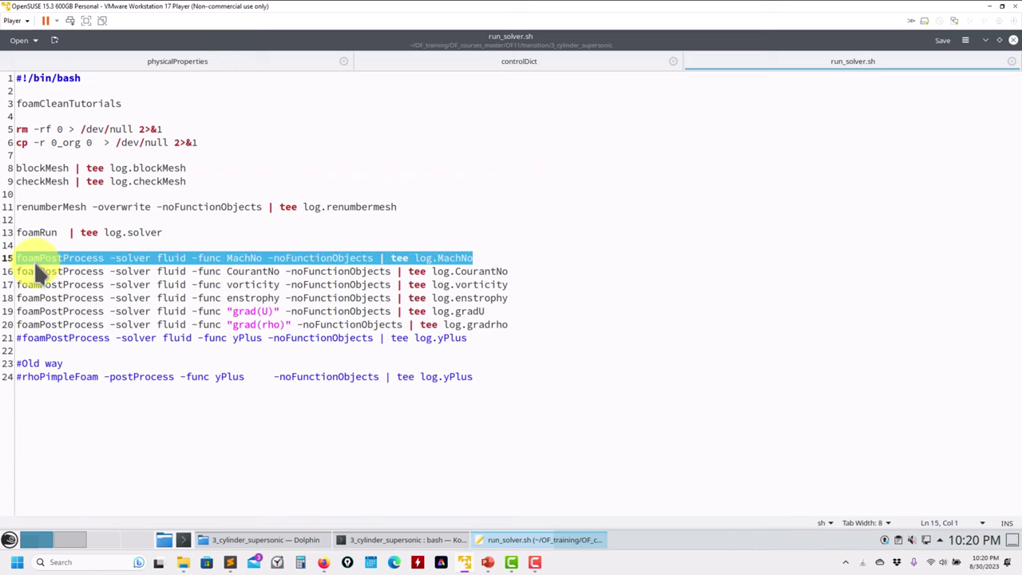
double_click(297, 266)
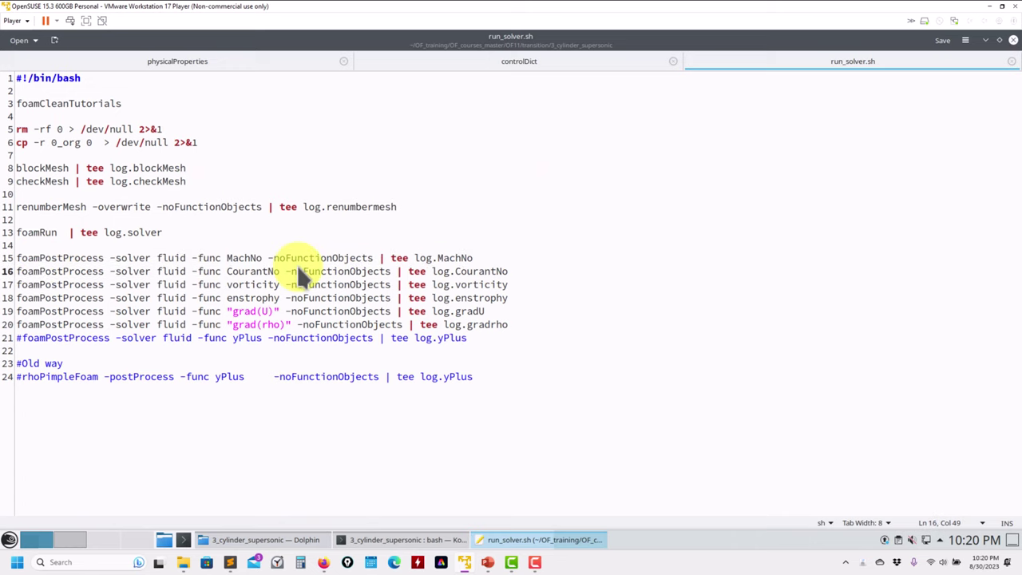
triple_click(236, 256)
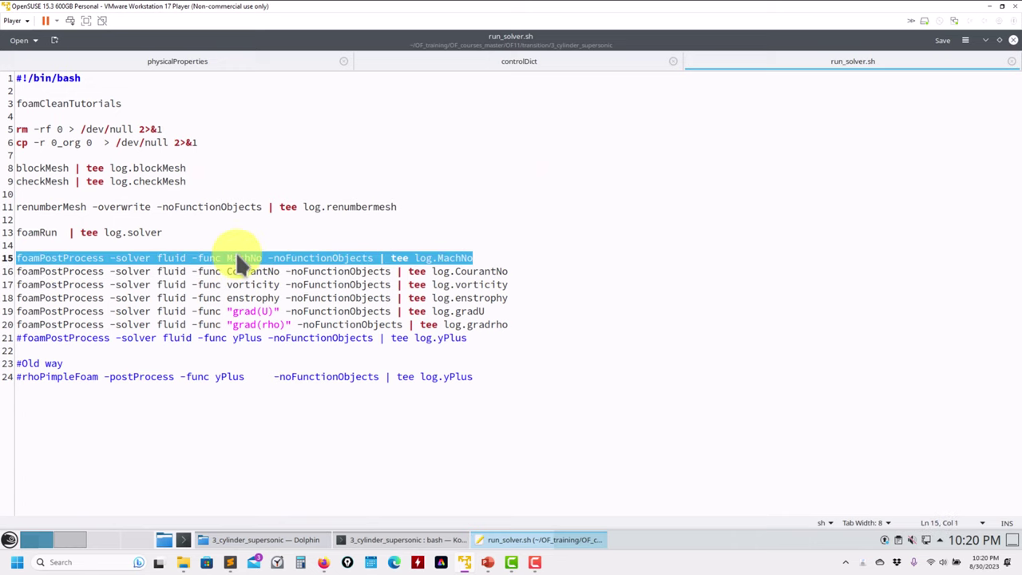
double_click(236, 252)
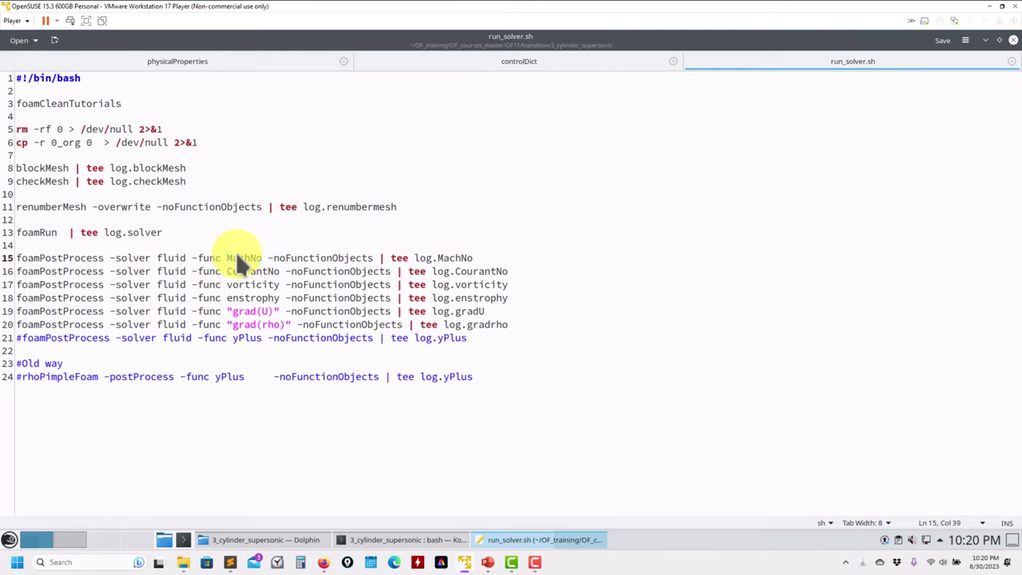
click(55, 254)
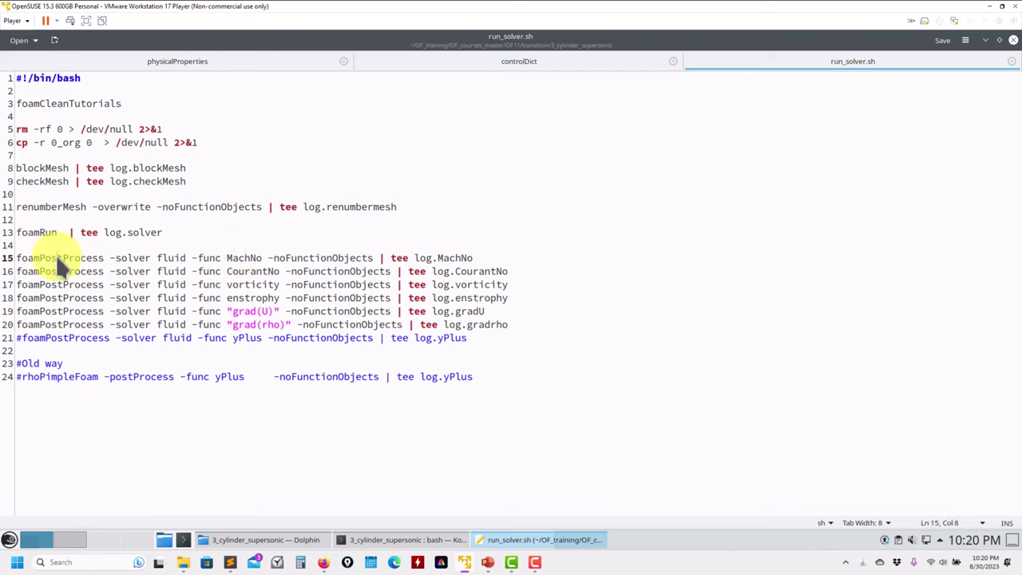
triple_click(55, 378)
click(239, 258)
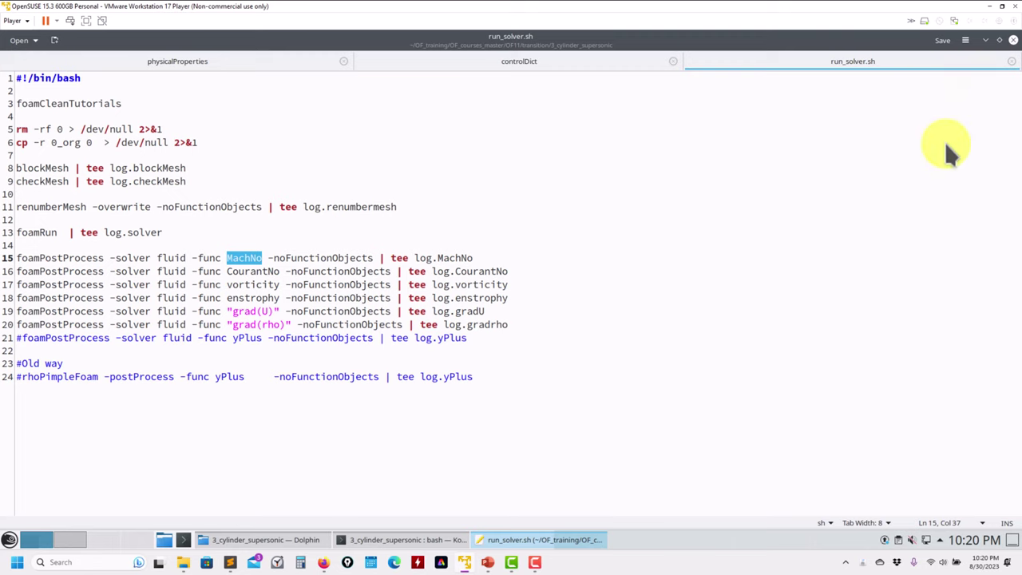
Clear the editor and file manager from view, review the supersonic cylinder slide in PowerPoint, and return to the virtual machine's terminal
click(986, 40)
click(442, 172)
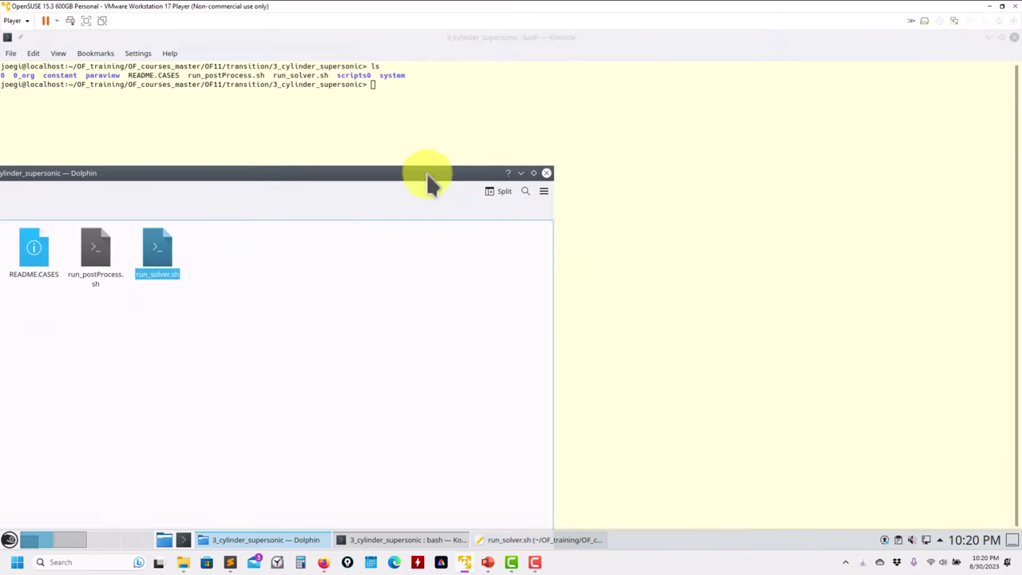
double_click(427, 173)
click(900, 63)
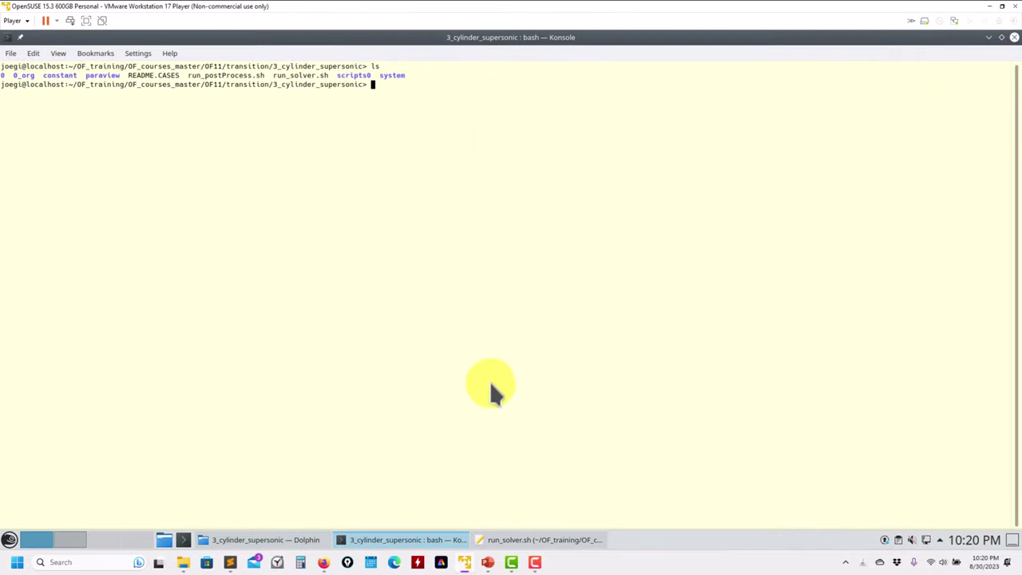
click(487, 562)
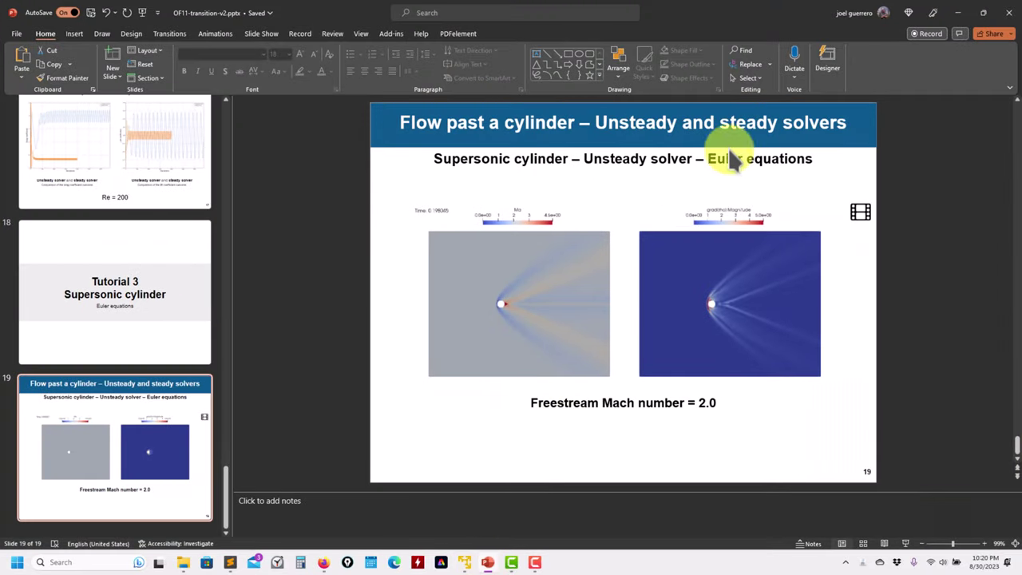
click(950, 17)
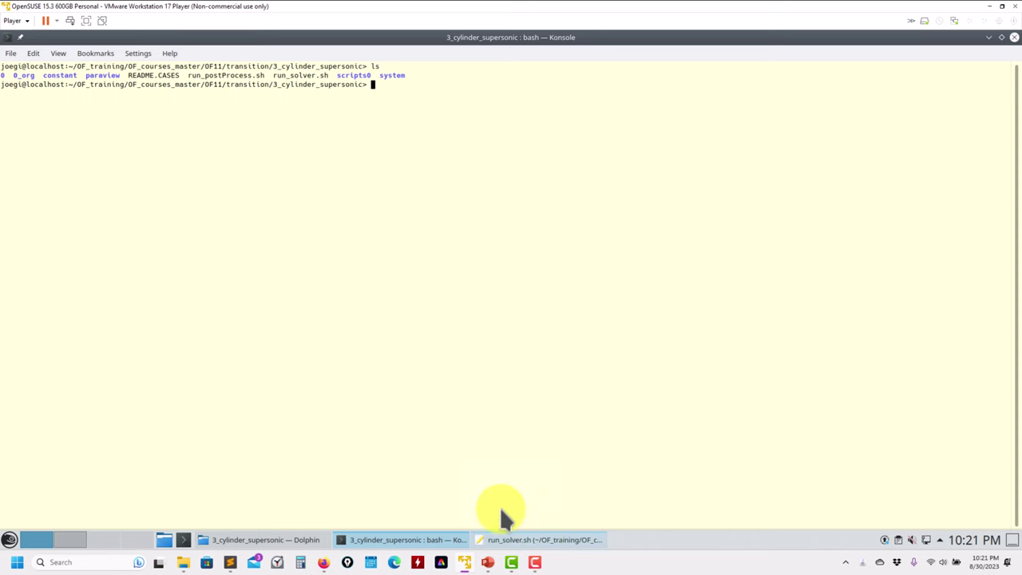
Open the supersonic case's constant folder and bring its physicalProperties file up in the text editor
click(510, 540)
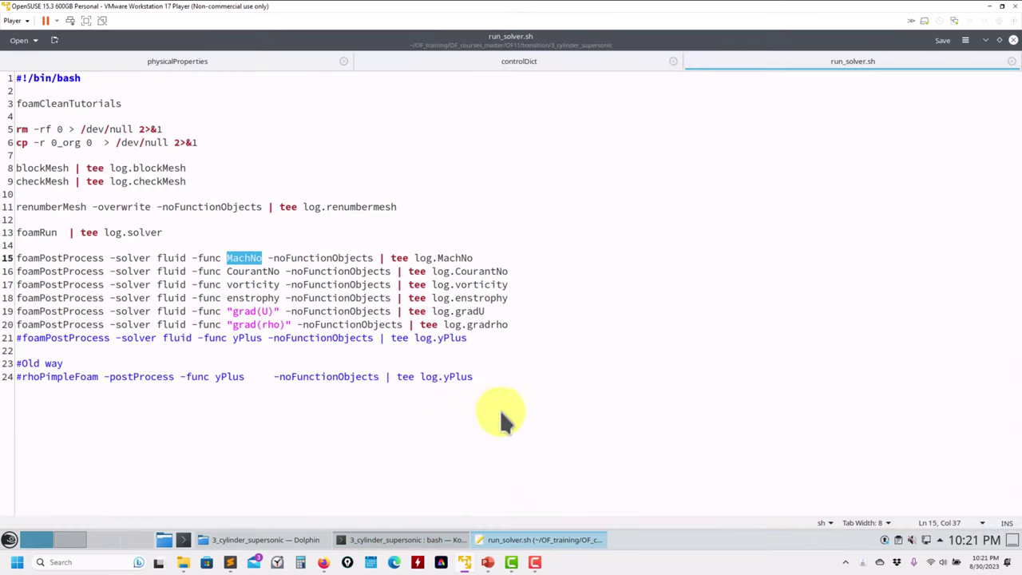
click(301, 546)
drag(526, 81, 609, 256)
double_click(307, 316)
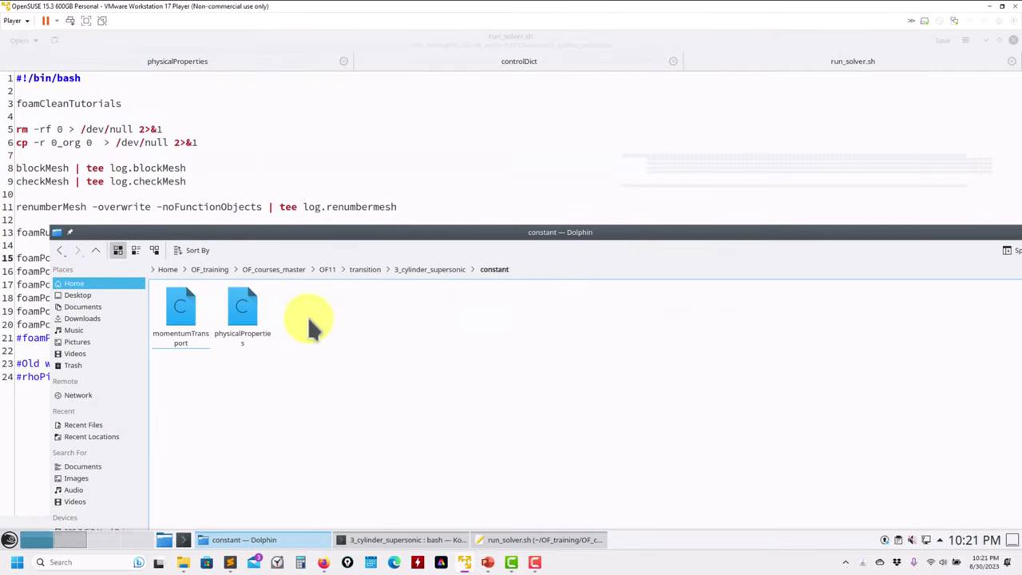
drag(240, 325, 455, 155)
click(344, 168)
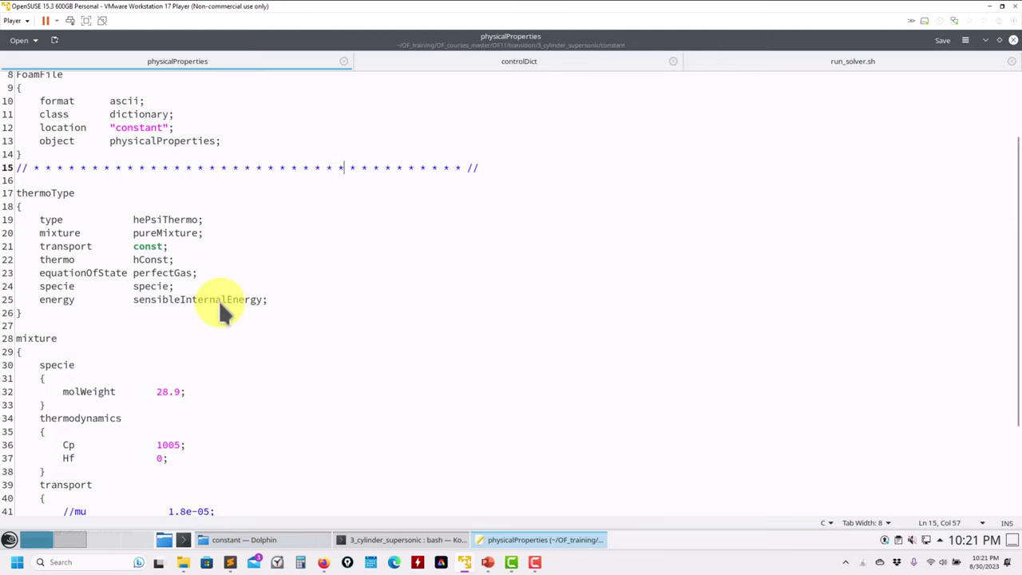
Examine the transport block of physicalProperties, highlighting the active mu and Pr entries used for the Euler equations
scroll(219, 303, down, 3)
scroll(219, 305, up, 5)
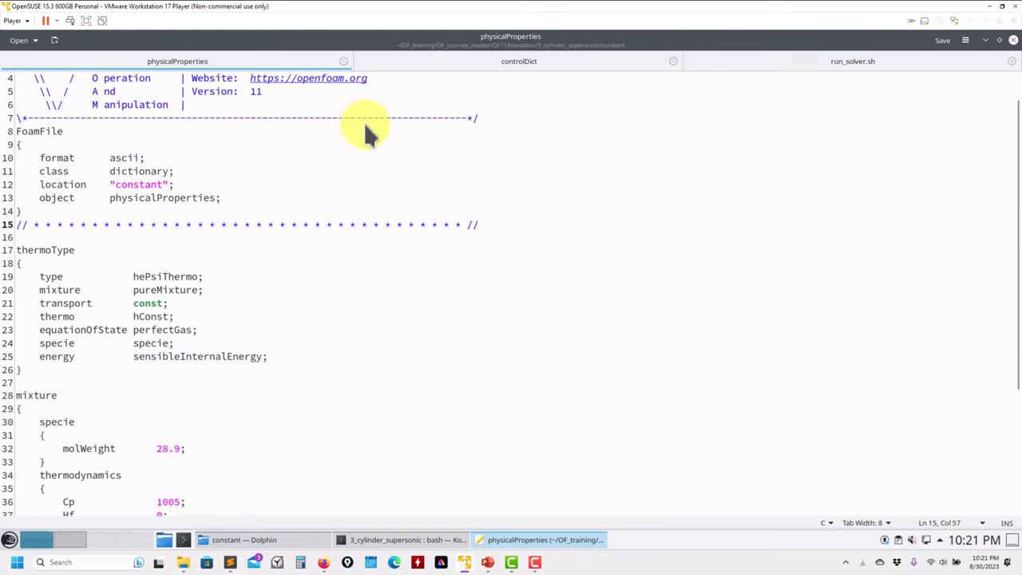
scroll(178, 221, down, 5)
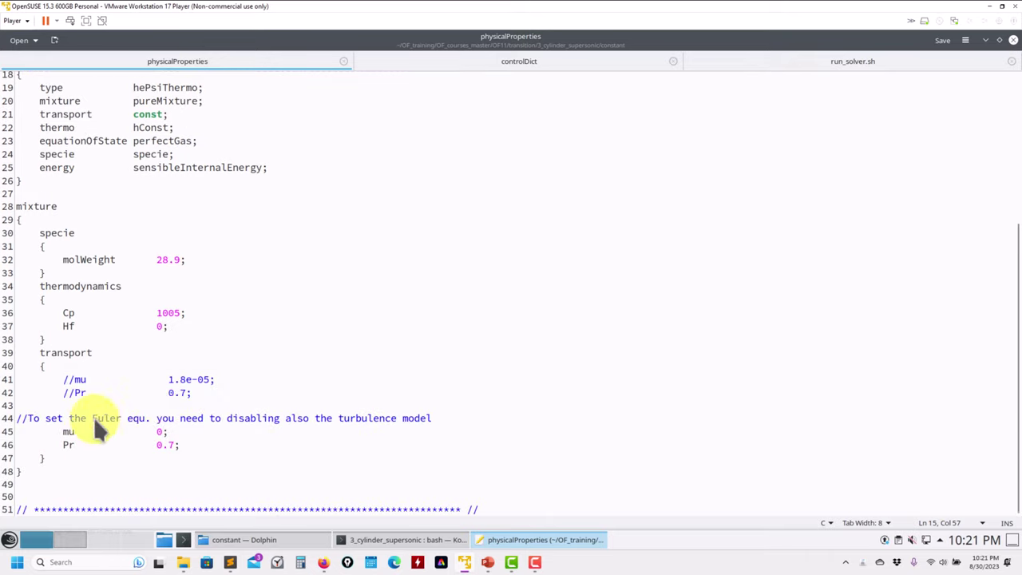
click(172, 434)
shift+click(10, 435)
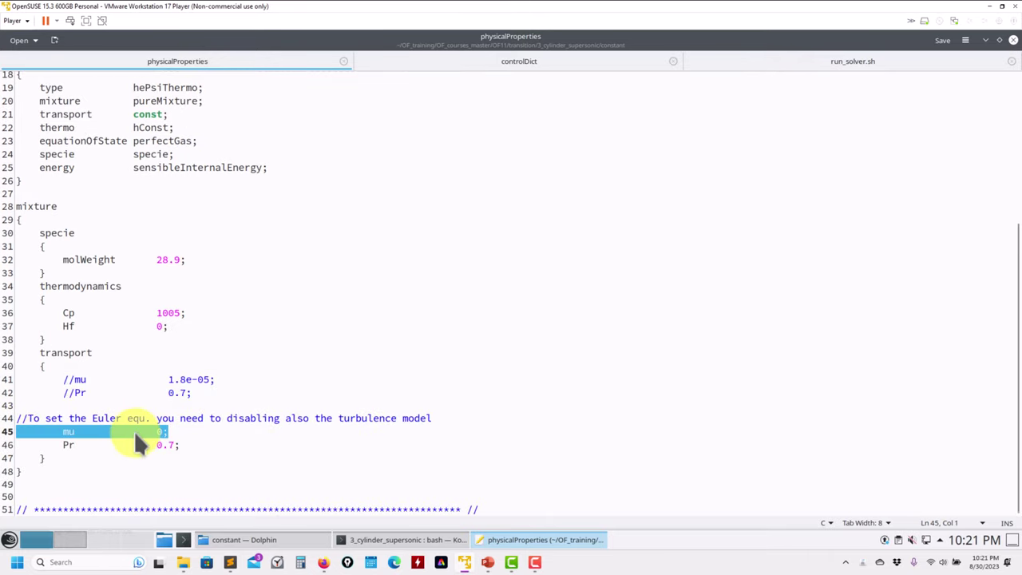
click(182, 446)
drag(182, 446, 134, 449)
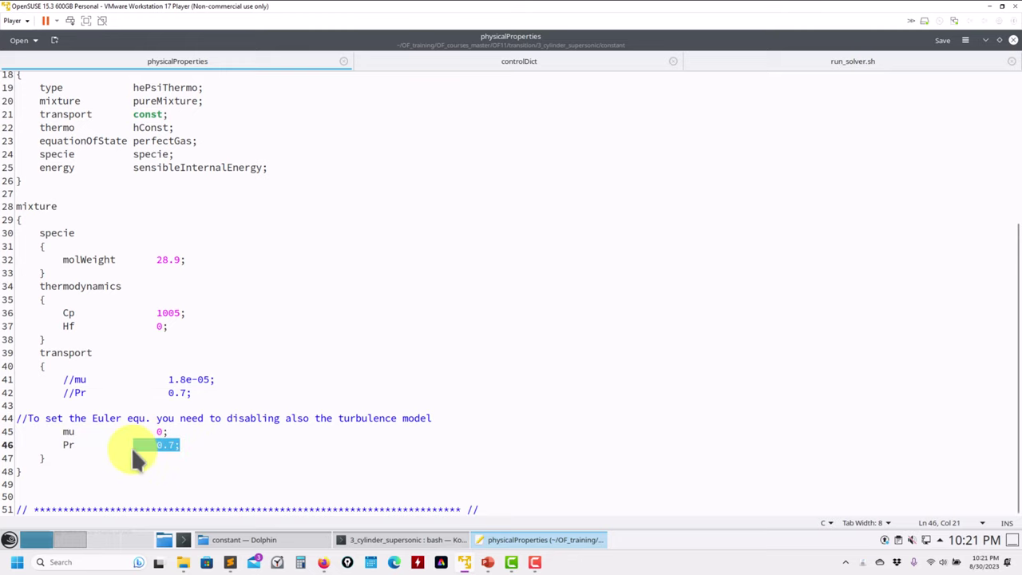
click(168, 444)
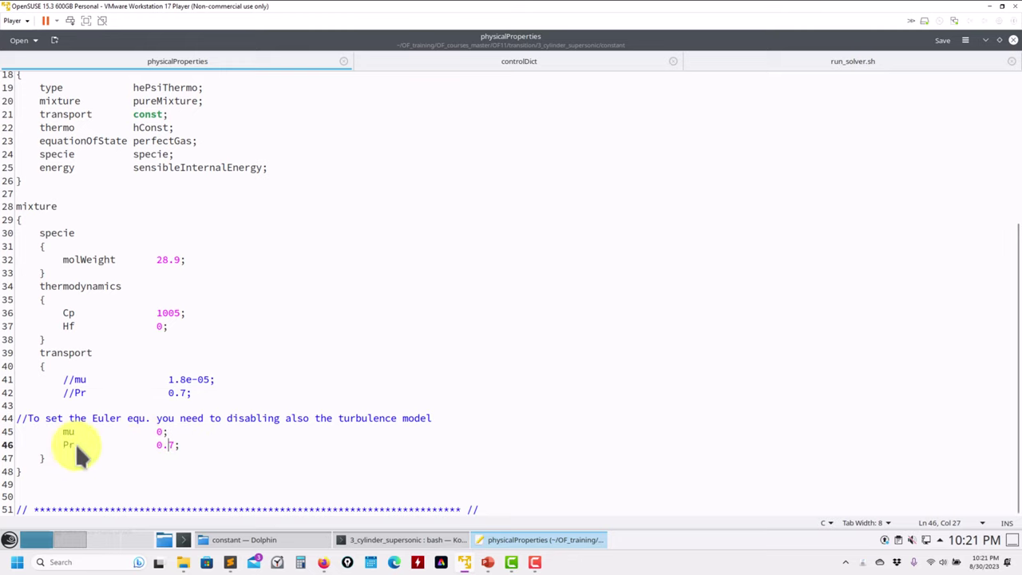
click(159, 432)
Review the thermoType block of physicalProperties and highlight its entries from energy up to transport
scroll(190, 440, up, 4)
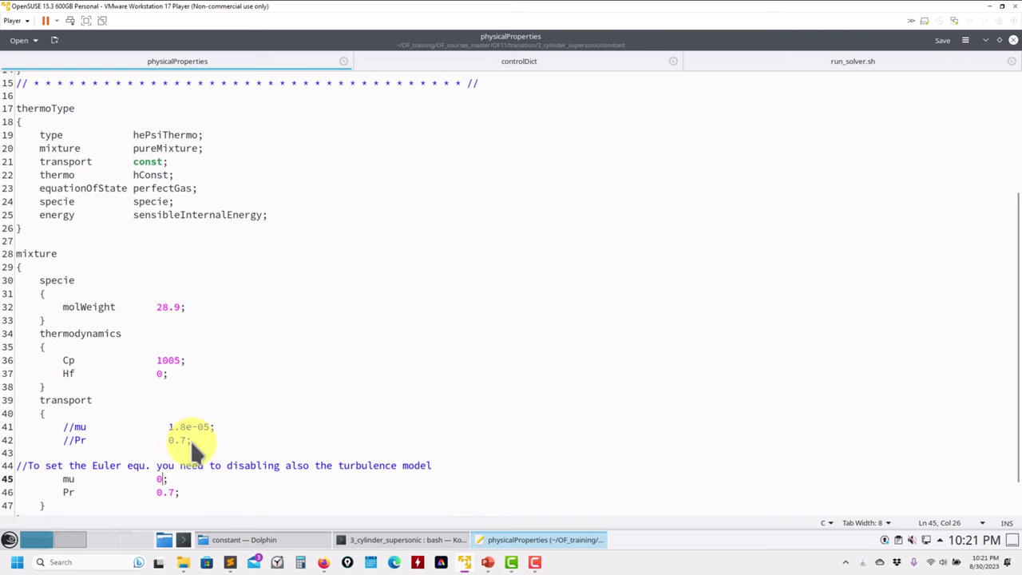
scroll(190, 440, down, 4)
scroll(198, 439, up, 2)
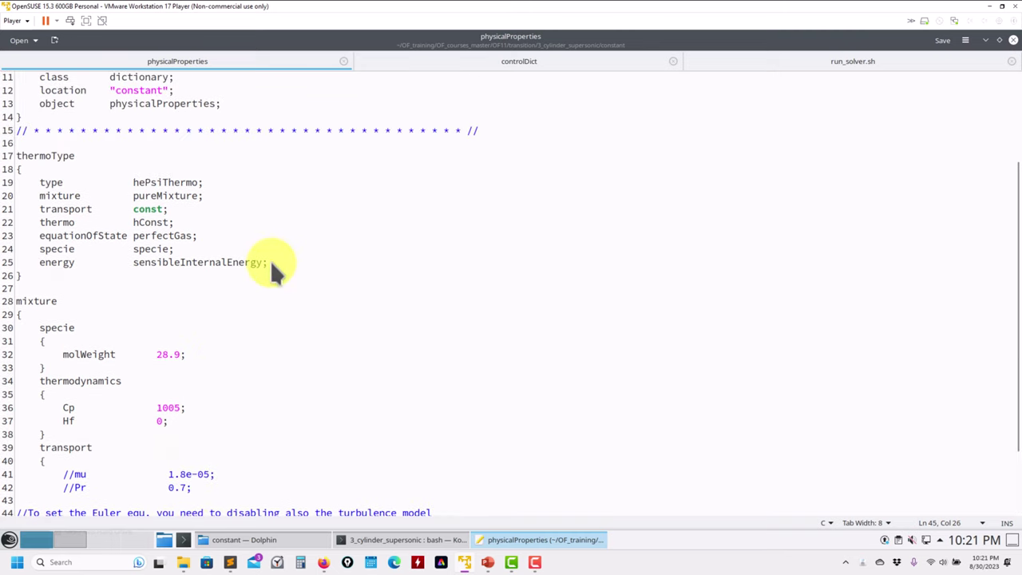
drag(285, 259, 119, 182)
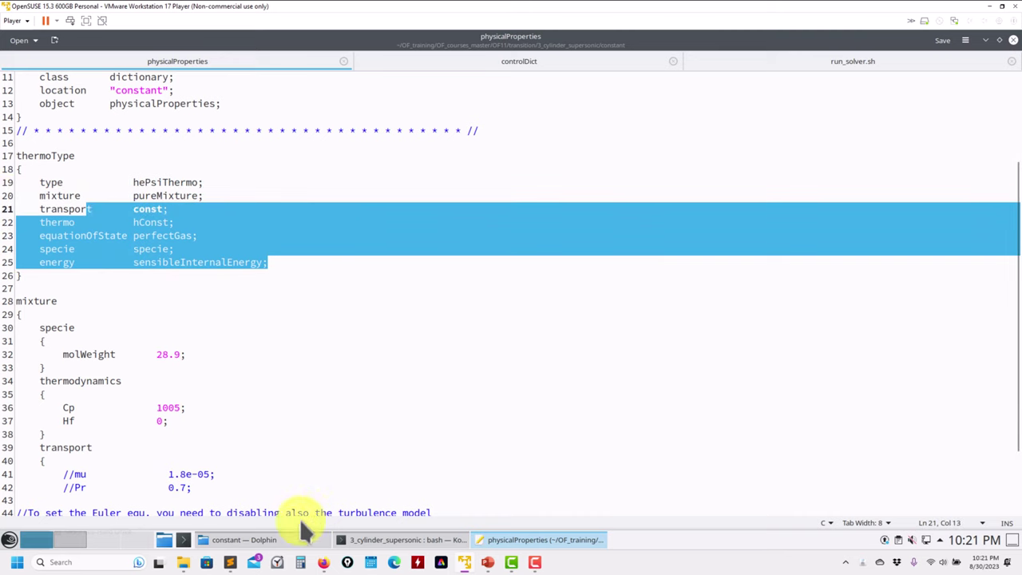
Open momentumTransport from the constant folder in the text editor and highlight its laminar simulationType
click(297, 541)
drag(205, 329, 347, 132)
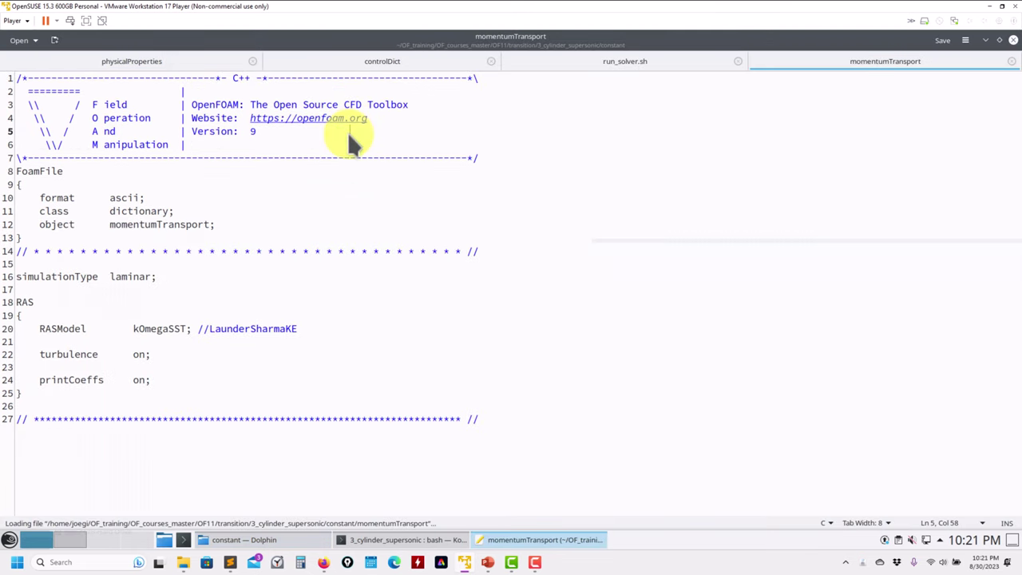
click(131, 276)
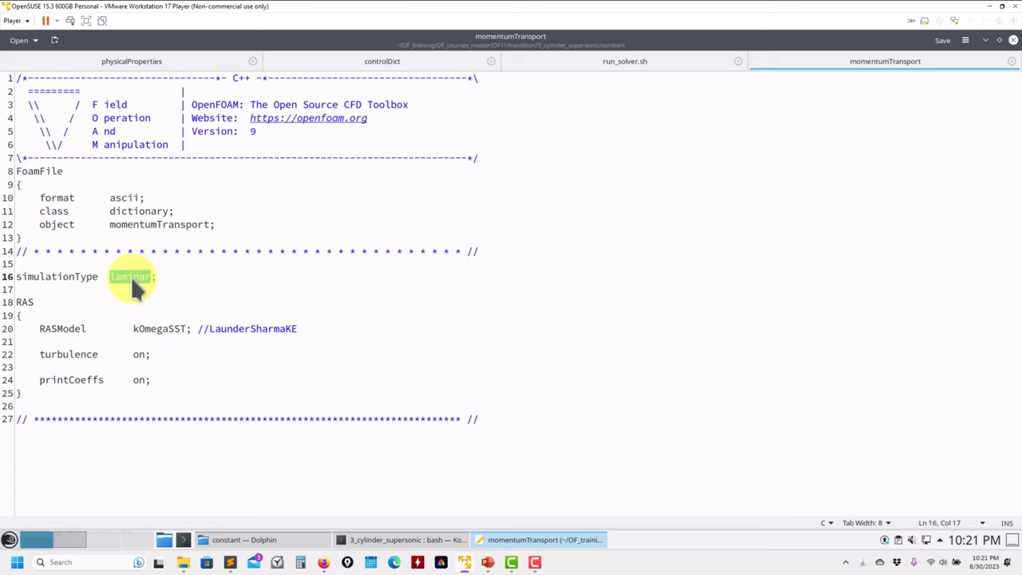
Open the p, T and U files from the case's 0_org folder in the text editor and display U
click(266, 541)
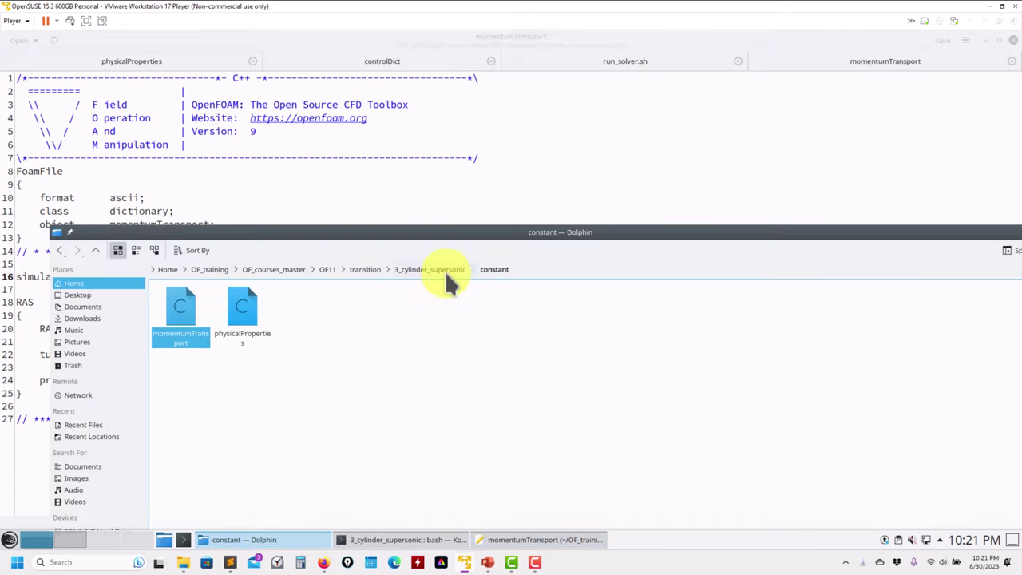
click(445, 270)
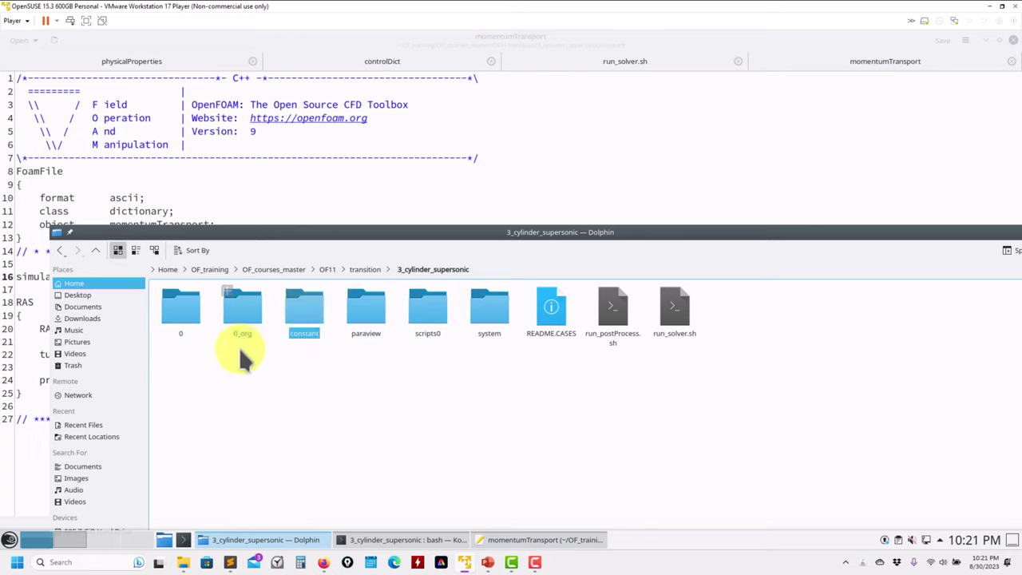
click(241, 318)
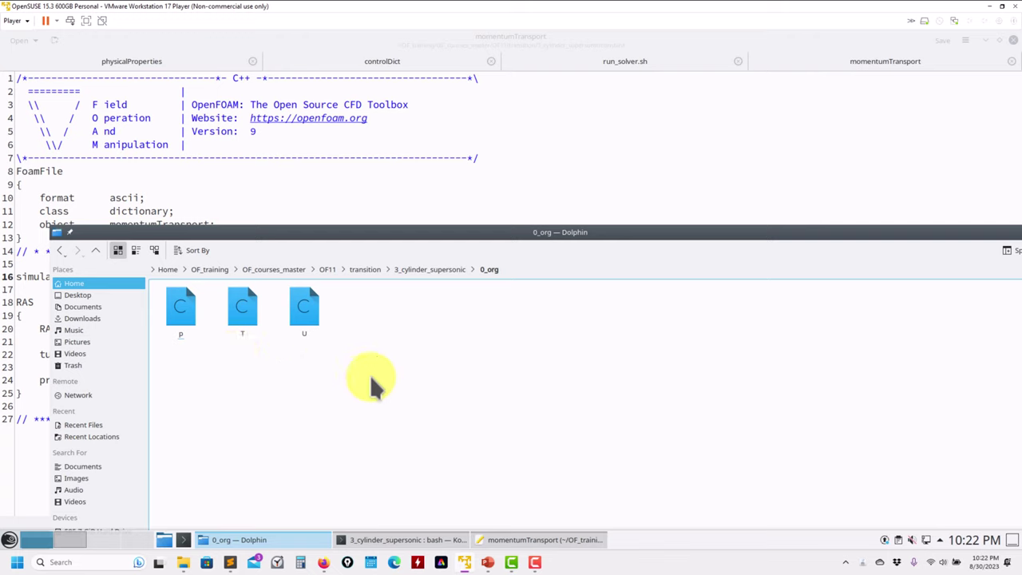
drag(370, 375, 227, 346)
drag(187, 317, 424, 130)
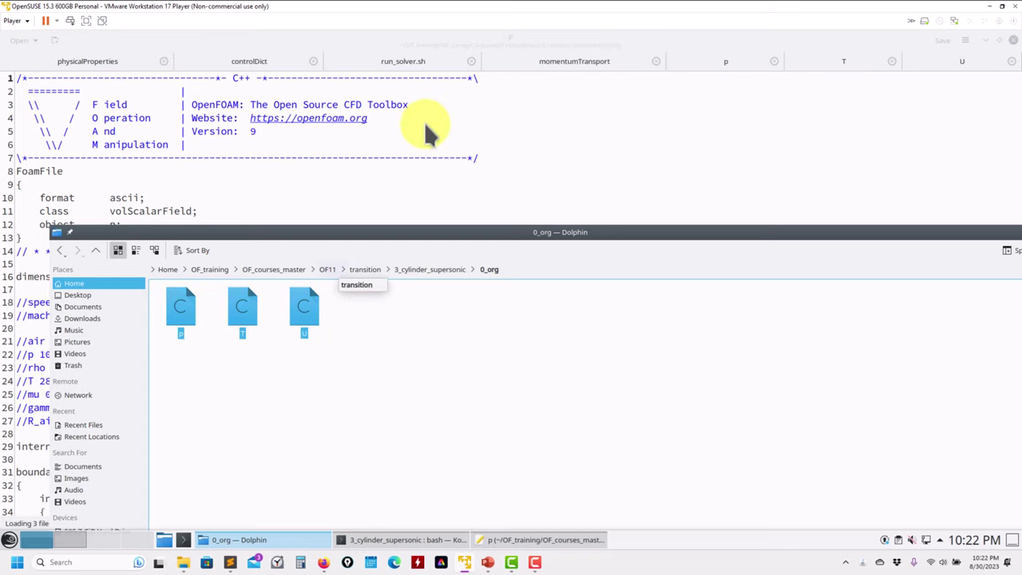
click(941, 58)
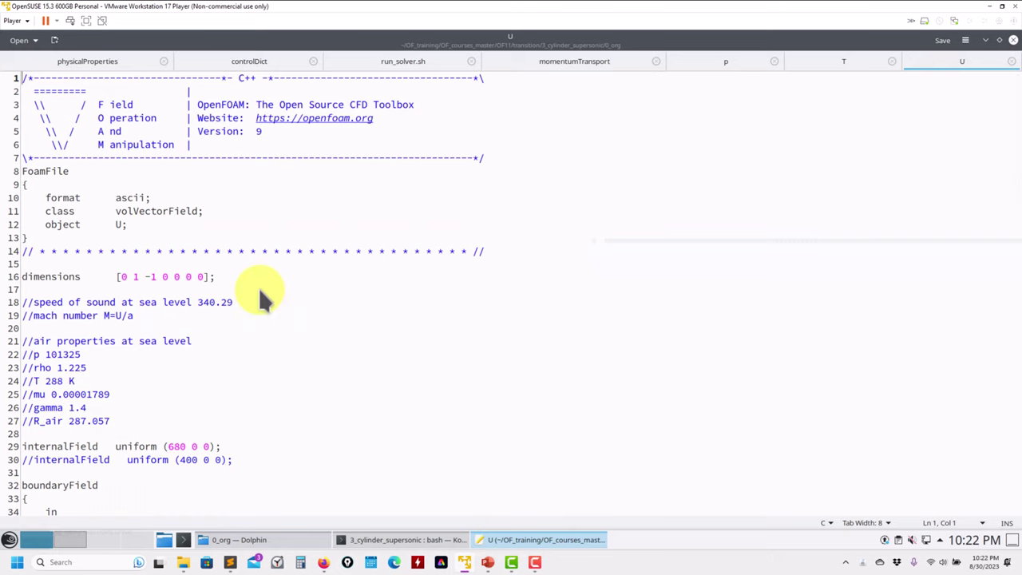
Review the sea-level reference comments in U and highlight the active internalField entry, uniform (680 0 0)
scroll(261, 291, down, 1)
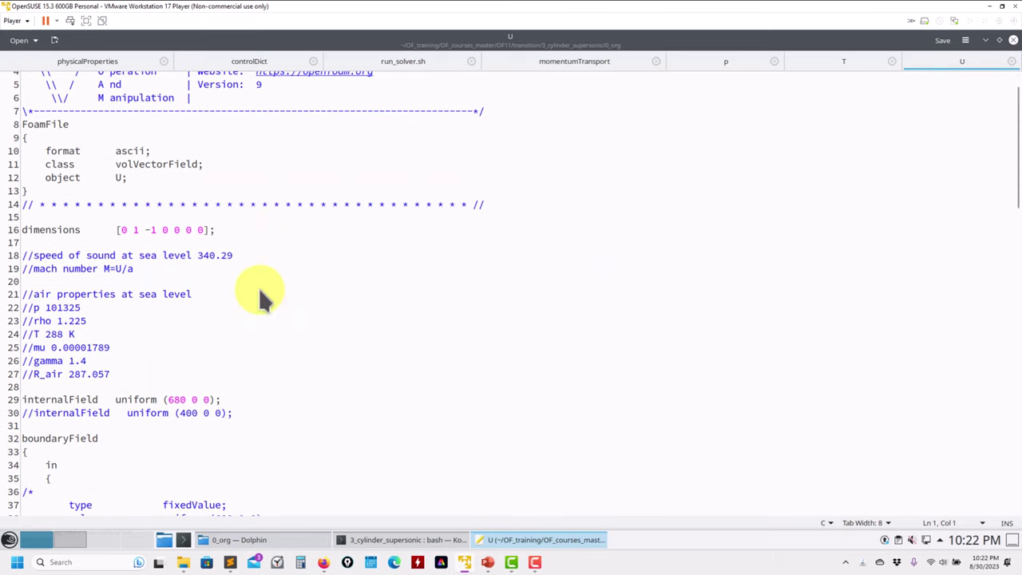
scroll(261, 292, down, 1)
scroll(261, 291, down, 2)
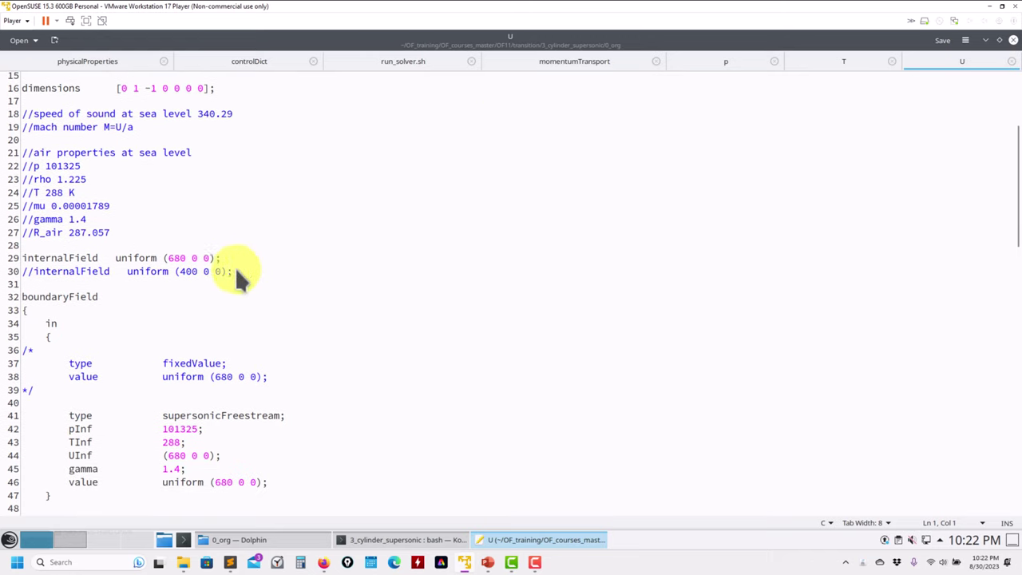
drag(234, 262, 17, 258)
scroll(241, 311, down, 3)
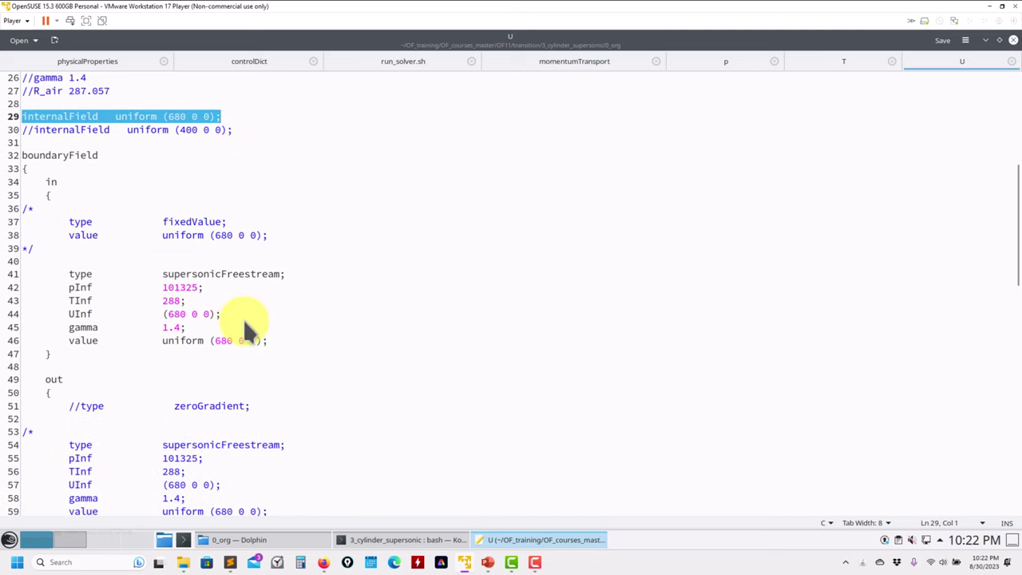
Highlight the supersonicFreestream type of the in patch in U and examine the remaining patches' boundary conditions
drag(303, 271, 43, 276)
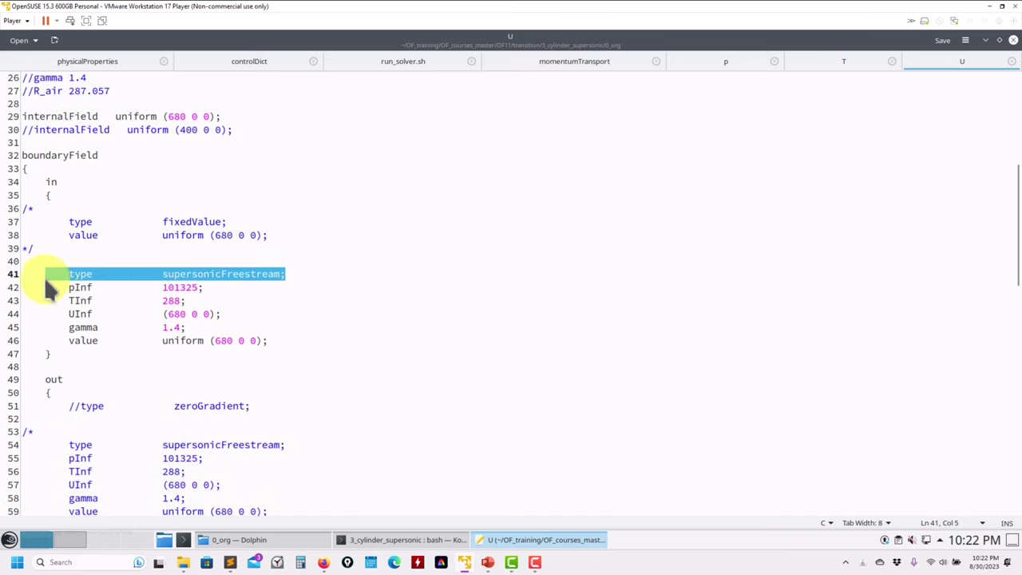
scroll(176, 303, down, 10)
scroll(177, 317, down, 9)
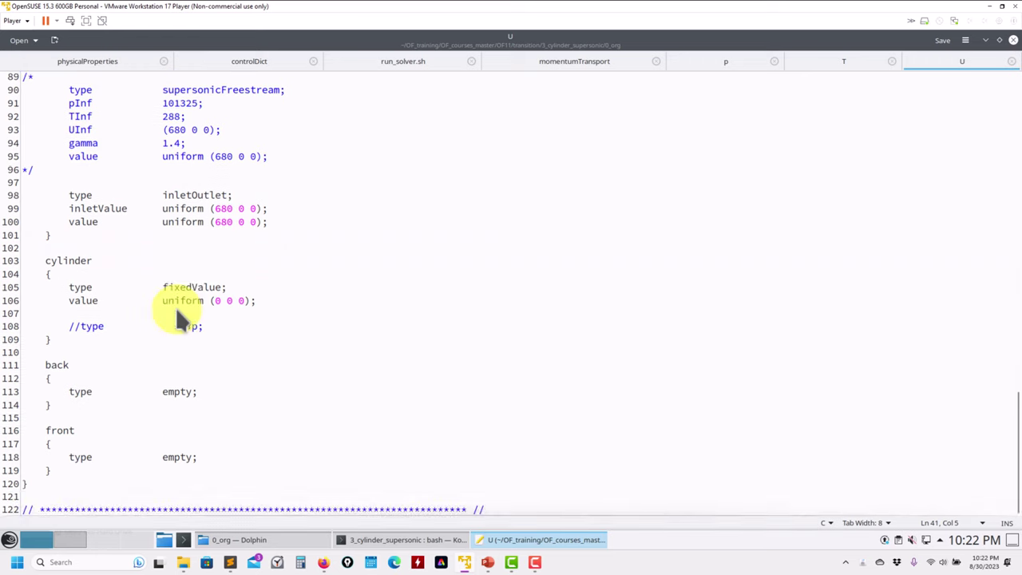
scroll(679, 150, up, 20)
scroll(712, 80, up, 1)
Display the p file and highlight its internalField entry and the version number in the header
click(712, 61)
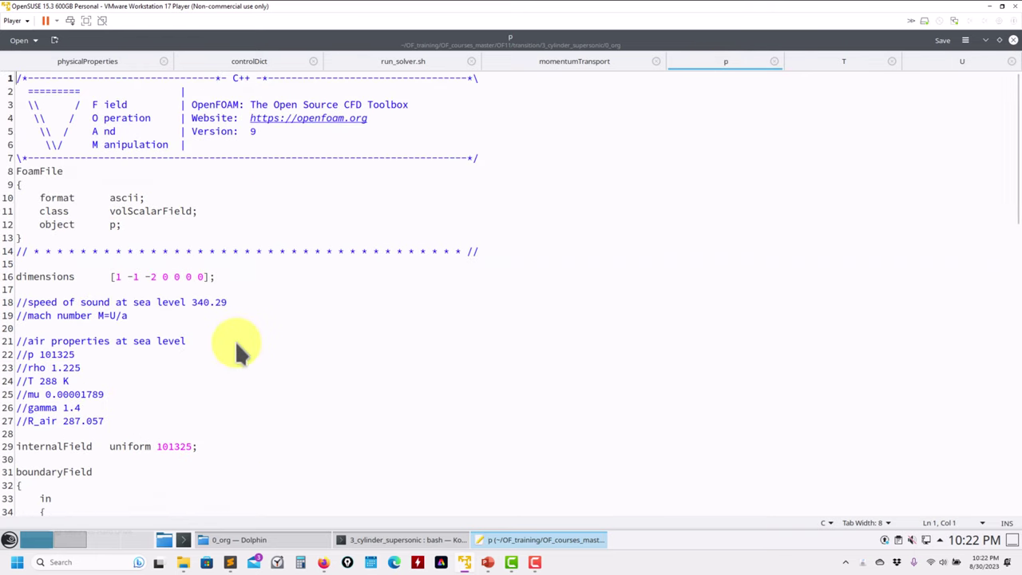
triple_click(173, 446)
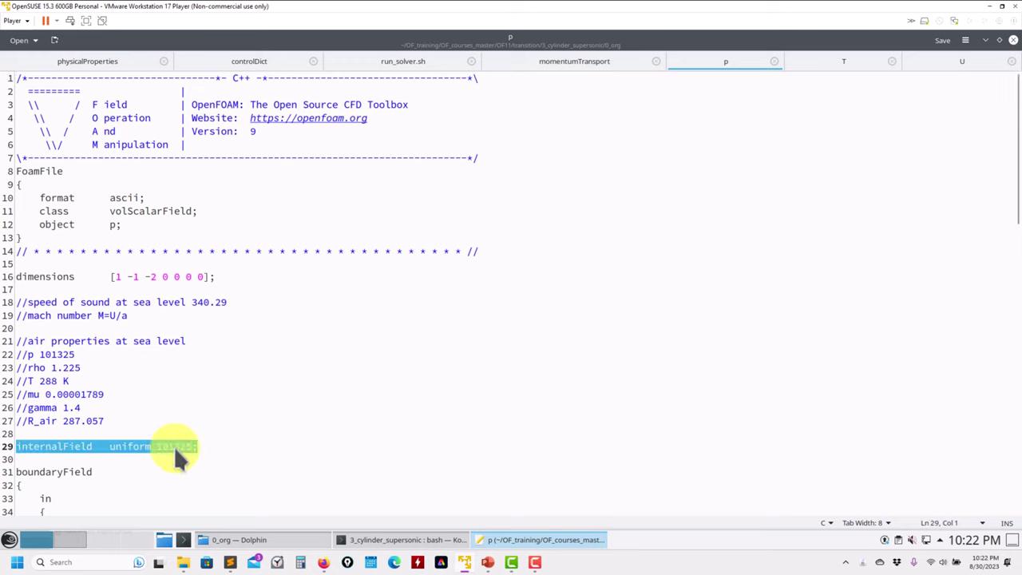
double_click(174, 445)
click(173, 445)
click(173, 446)
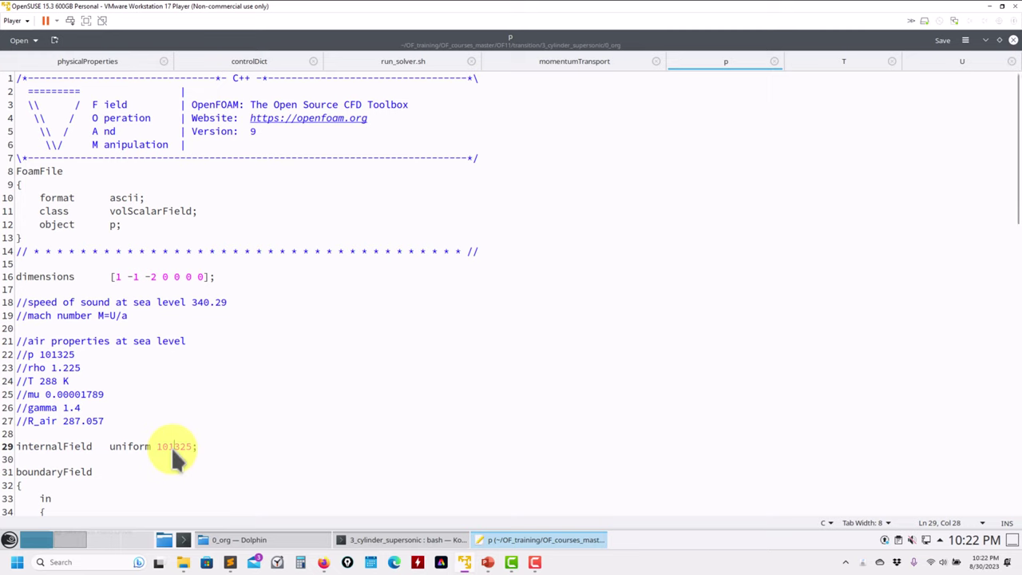
click(273, 408)
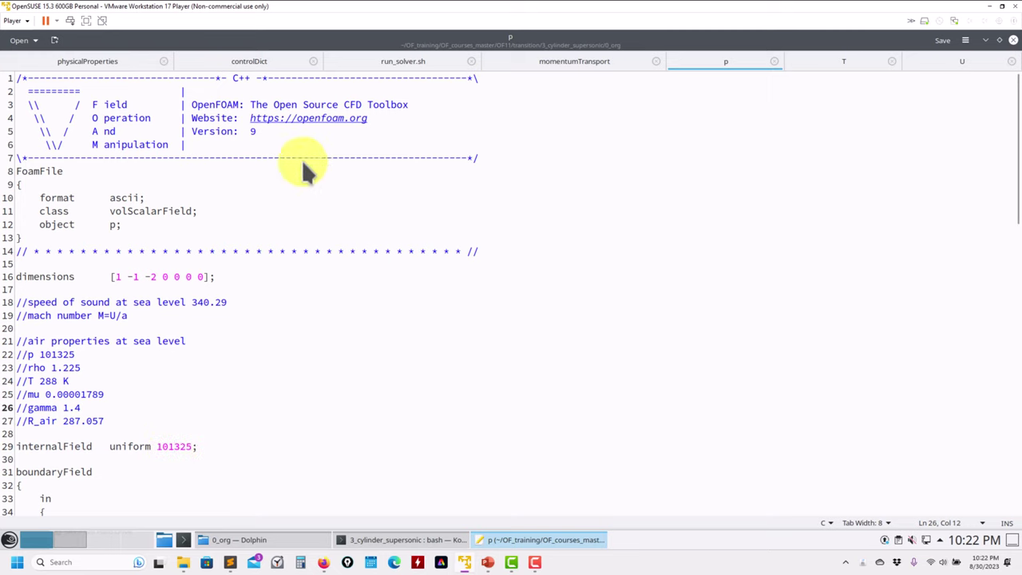
click(243, 131)
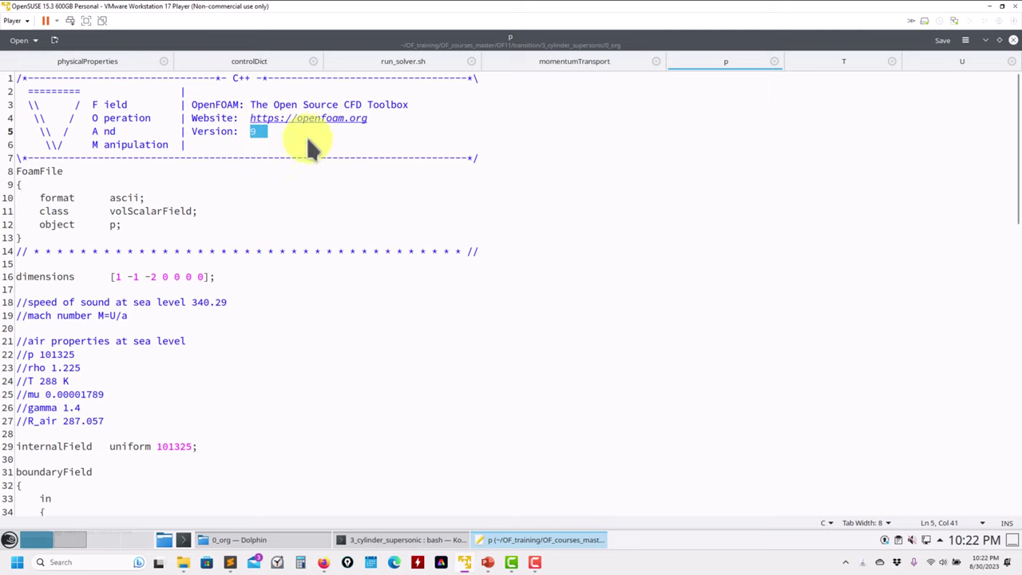
Open fvSchemes, fvSolution, controlDict and fvConstraints from the case's system folder in the text editor
click(285, 540)
click(444, 269)
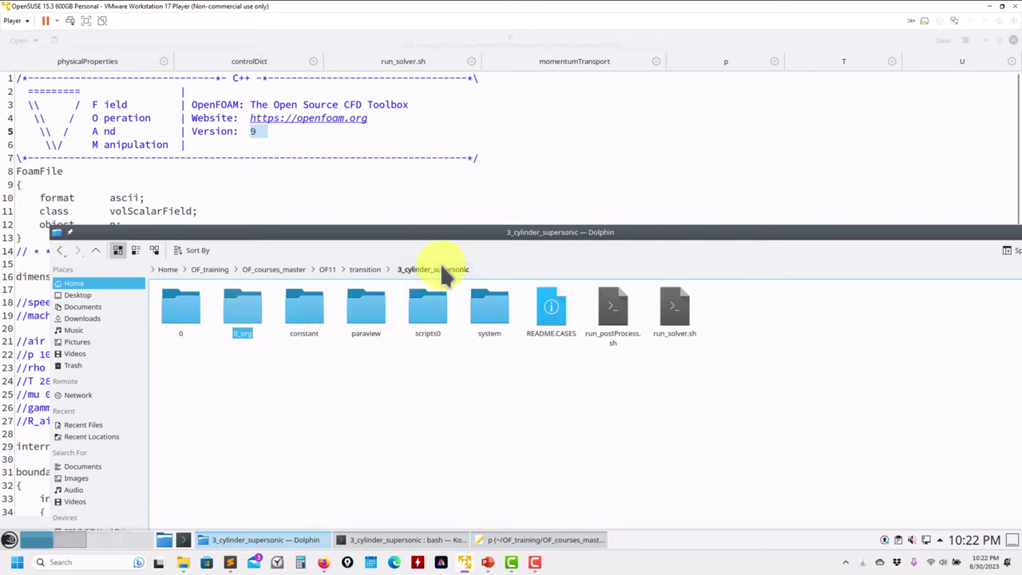
click(491, 315)
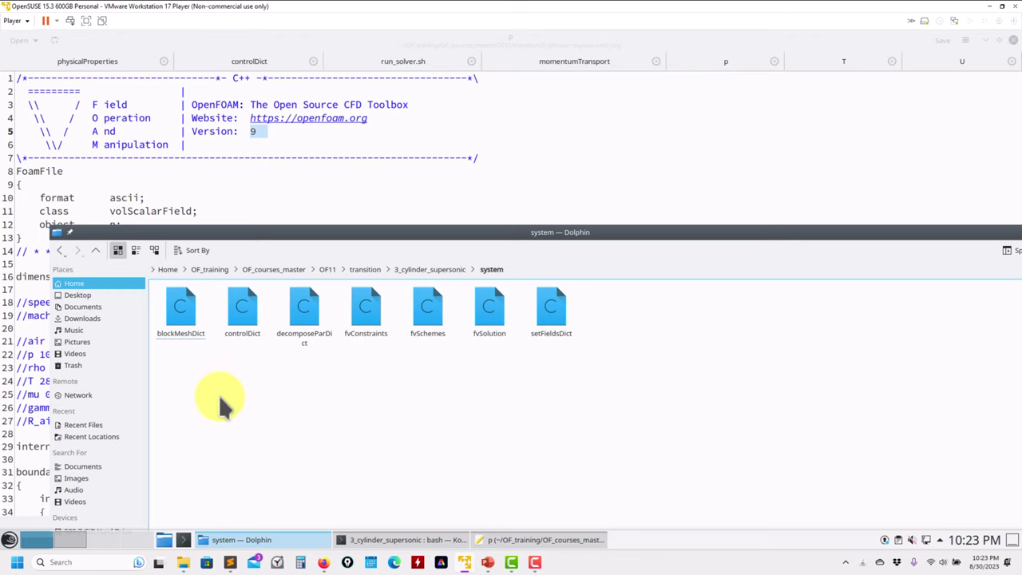
drag(427, 309, 559, 176)
drag(489, 309, 602, 180)
drag(242, 310, 451, 201)
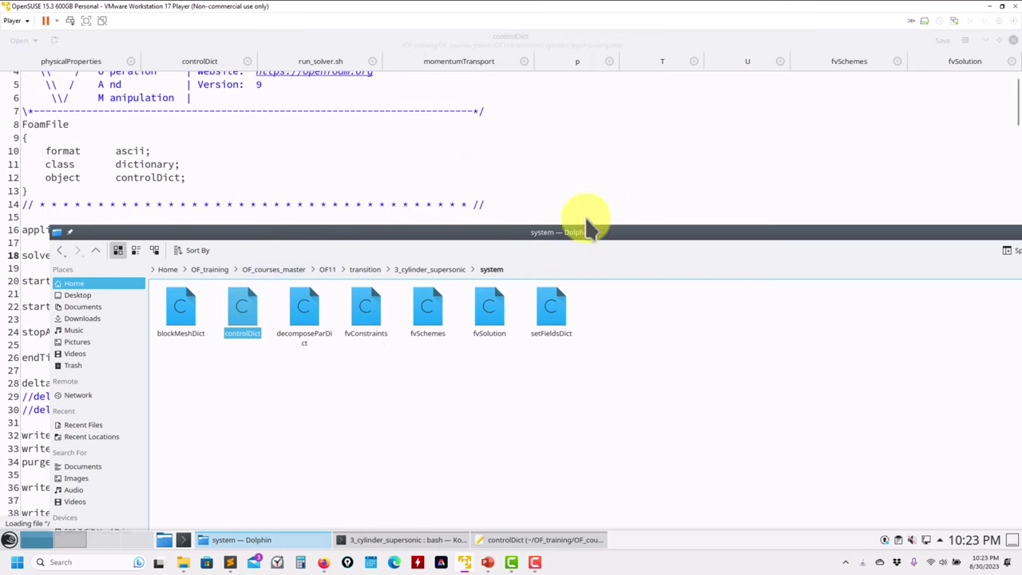
drag(367, 311, 700, 109)
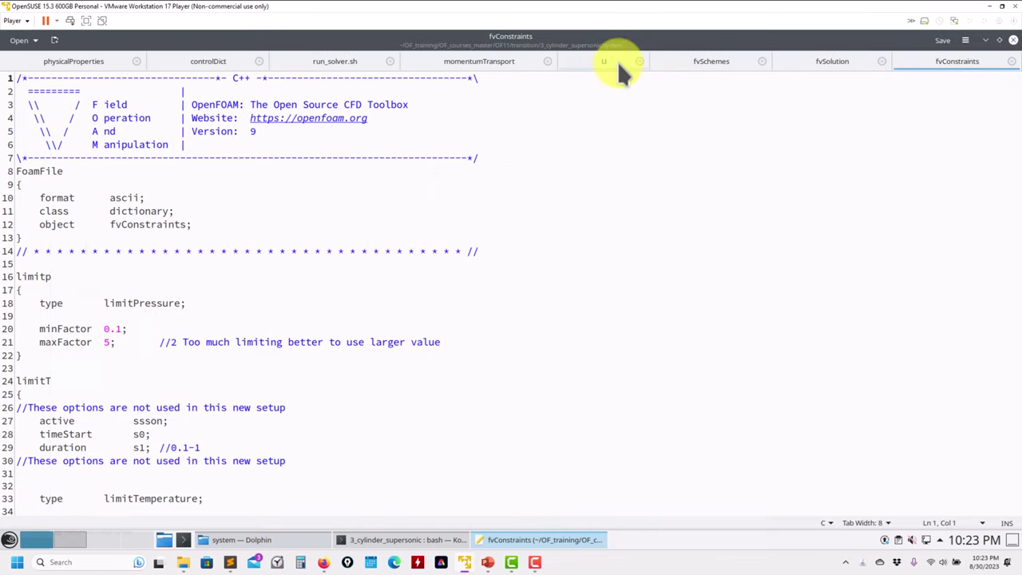
Close the p, T, U, physicalProperties, run_solver.sh and momentumTransport files, leaving controlDict displayed beside the other system dictionaries
click(639, 61)
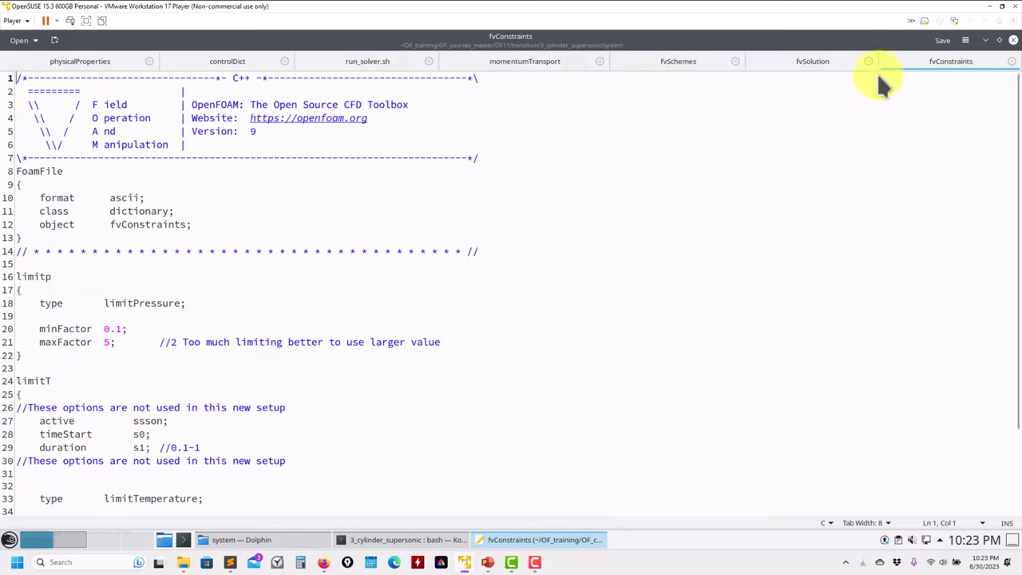
click(225, 58)
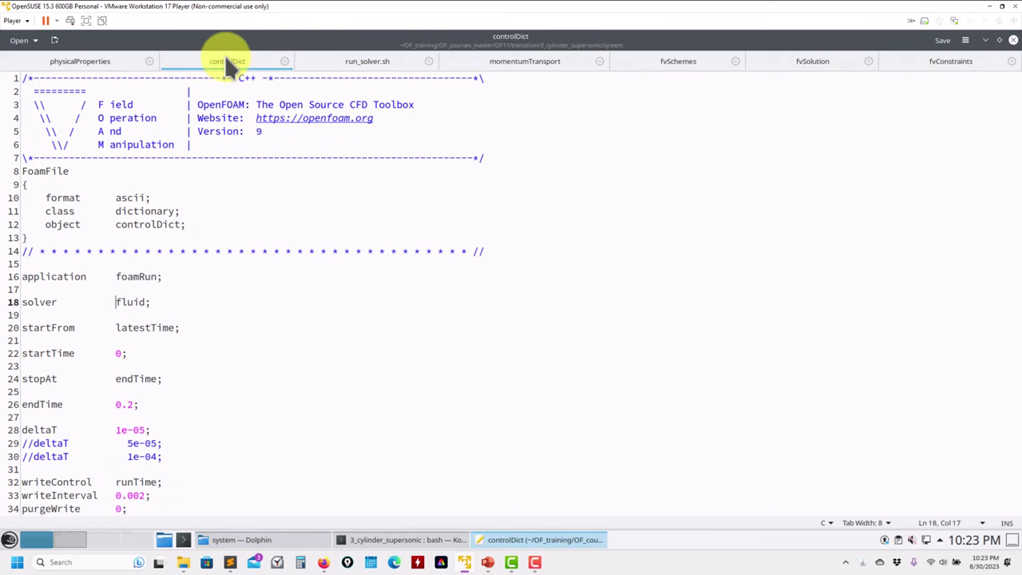
click(149, 60)
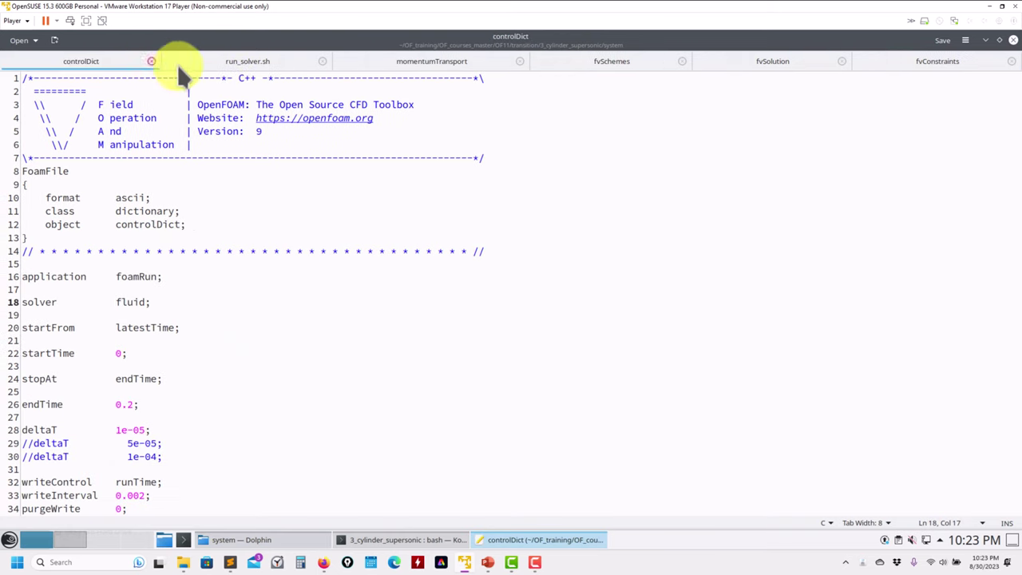
click(323, 61)
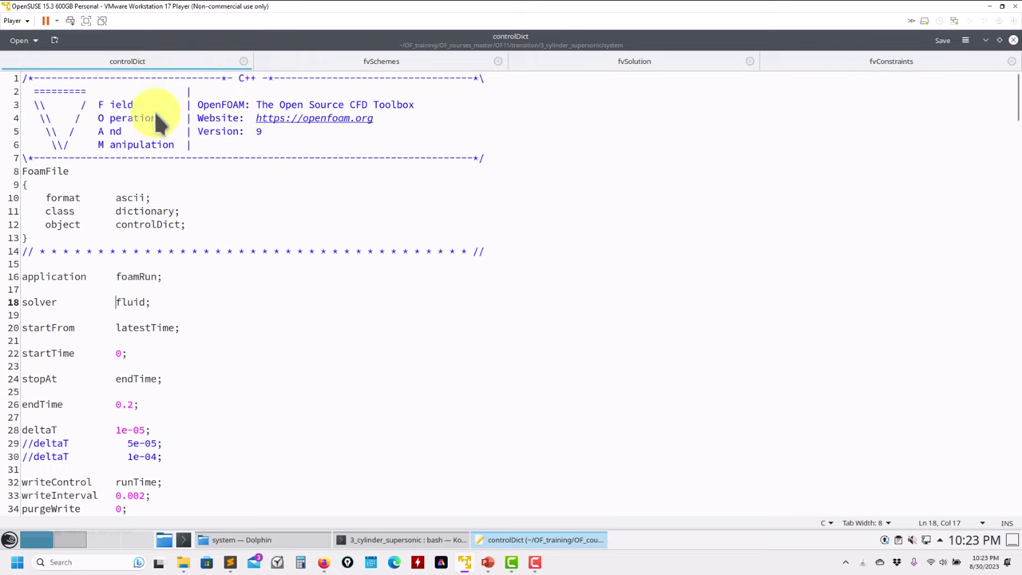
Review the time and write settings in controlDict and highlight the adjustTimeStep and maxCo entries
scroll(128, 289, down, 1)
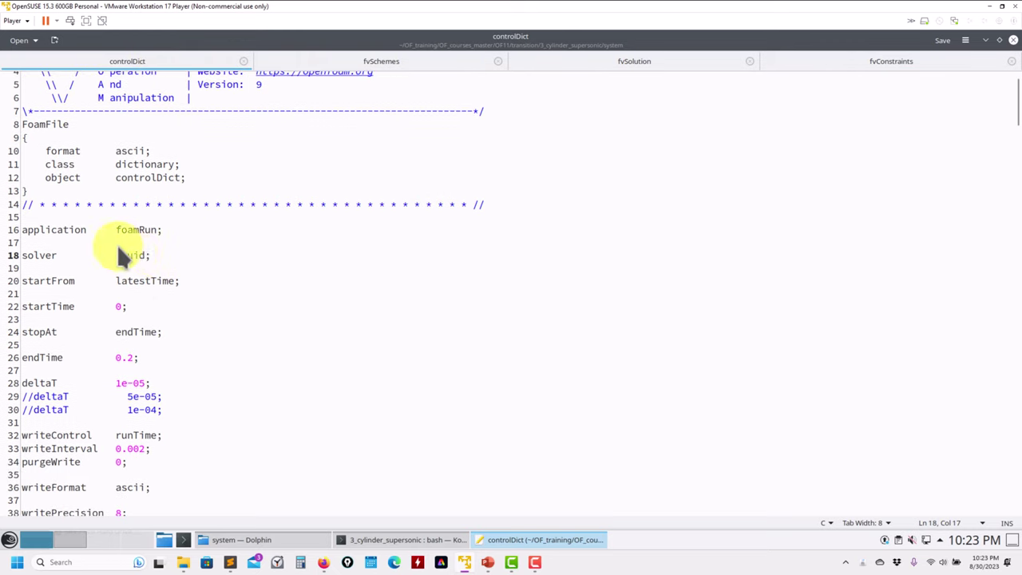
scroll(146, 262, down, 3)
scroll(146, 263, down, 2)
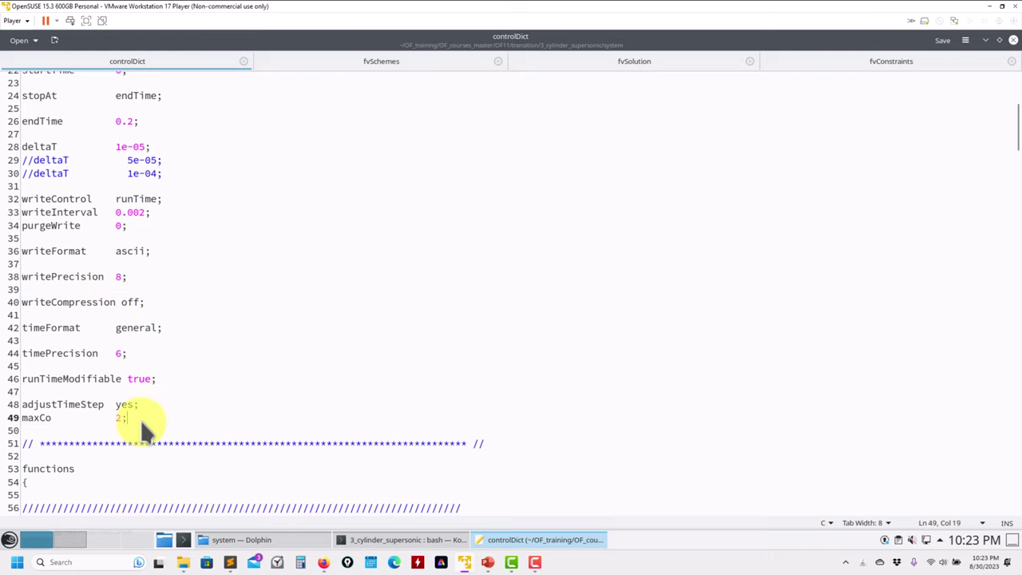
drag(137, 421, 13, 408)
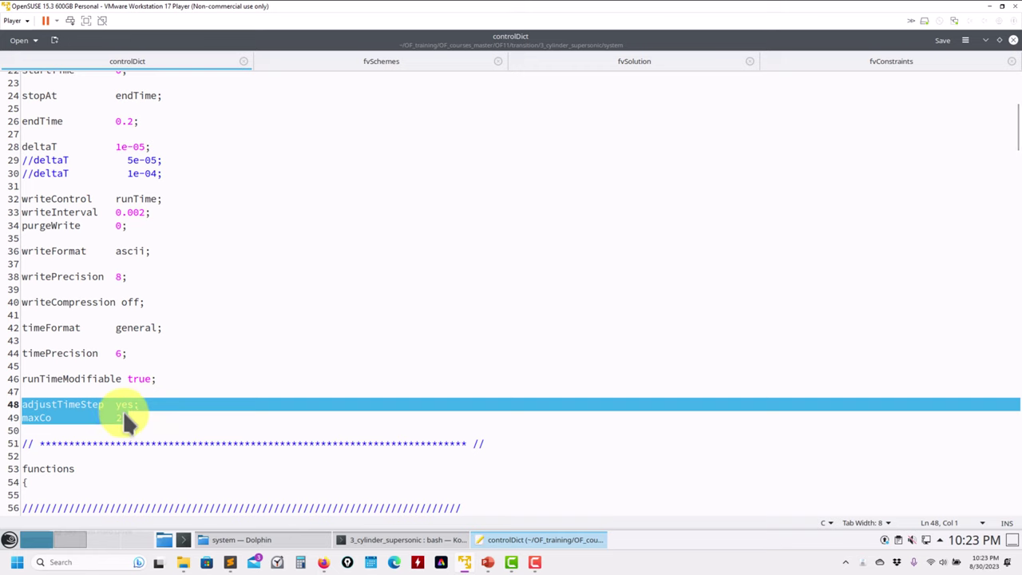
drag(124, 411, 15, 404)
scroll(154, 384, up, 7)
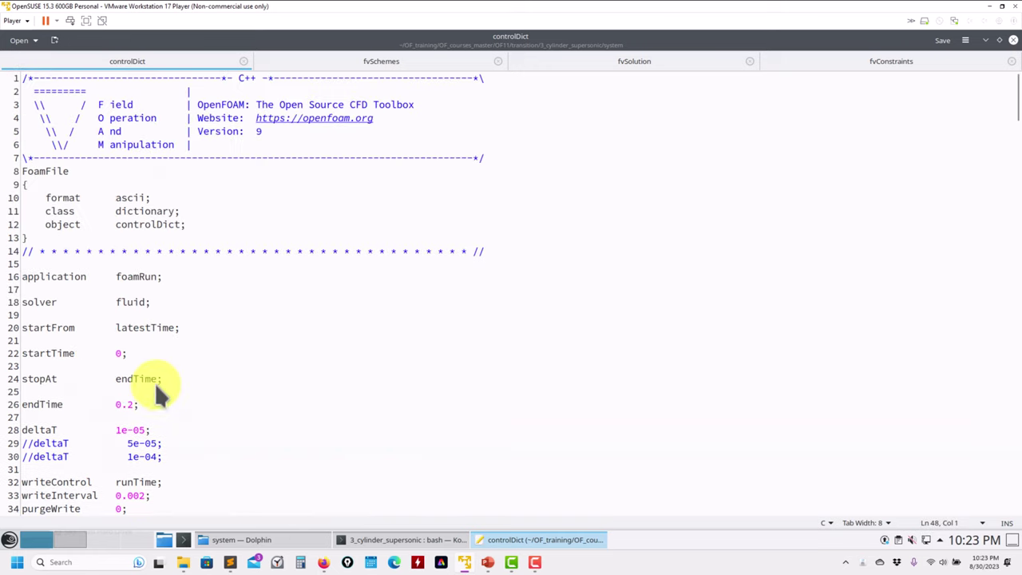
Examine the additional_fields function object in controlDict and highlight its active objects entry for rho and mu
scroll(154, 384, down, 14)
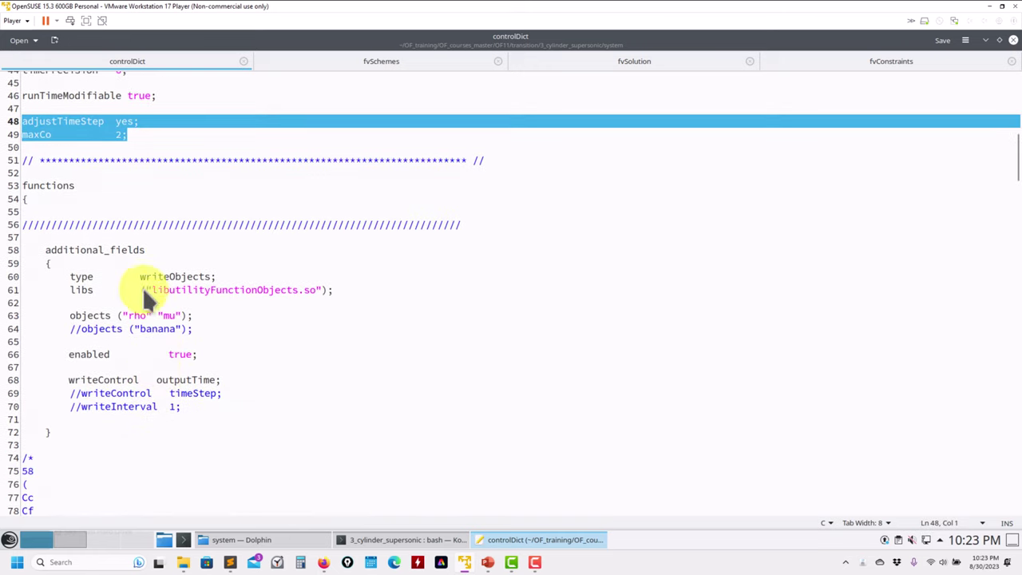
scroll(145, 285, down, 4)
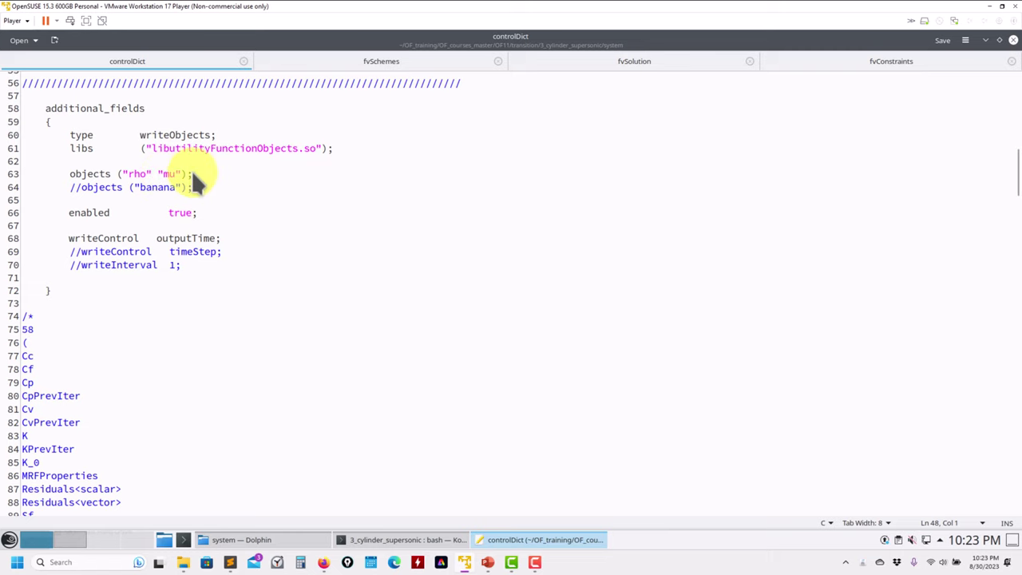
drag(192, 174, 69, 167)
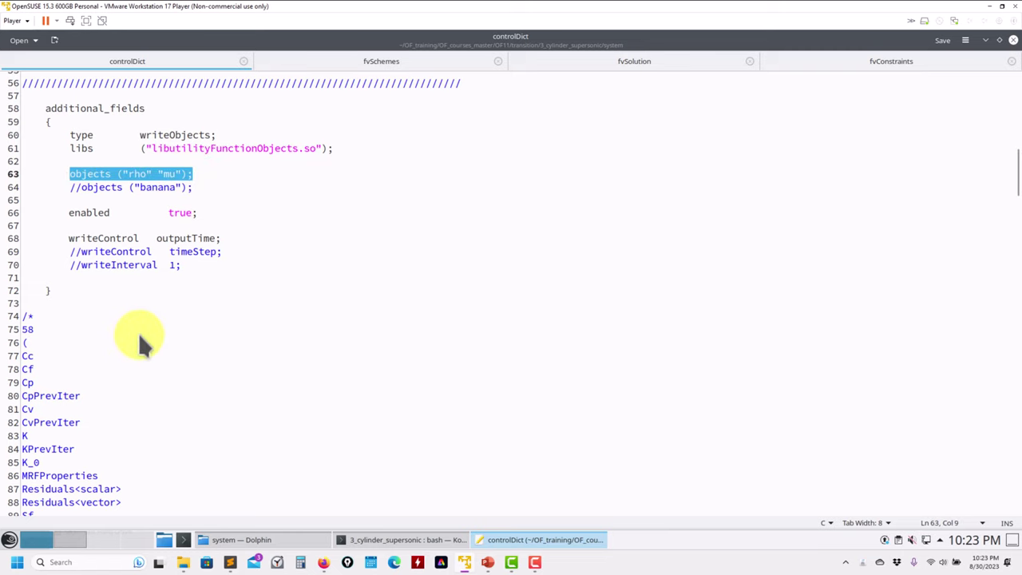
Review the cylinder force coefficient settings in controlDict and the enabled entries of yplus_stats and yplus_field
scroll(139, 332, down, 20)
scroll(139, 332, up, 10)
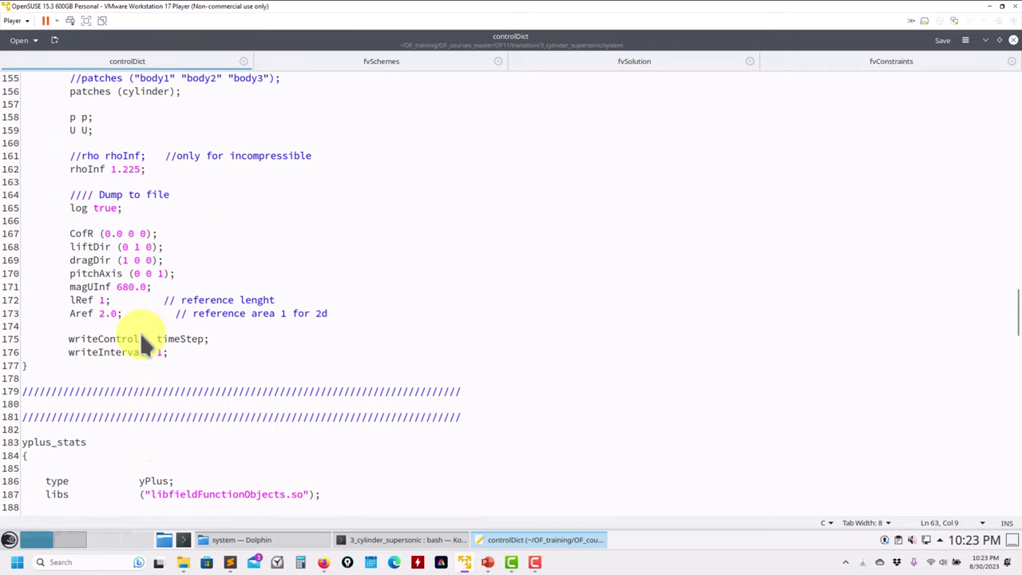
scroll(140, 332, up, 10)
scroll(149, 309, down, 12)
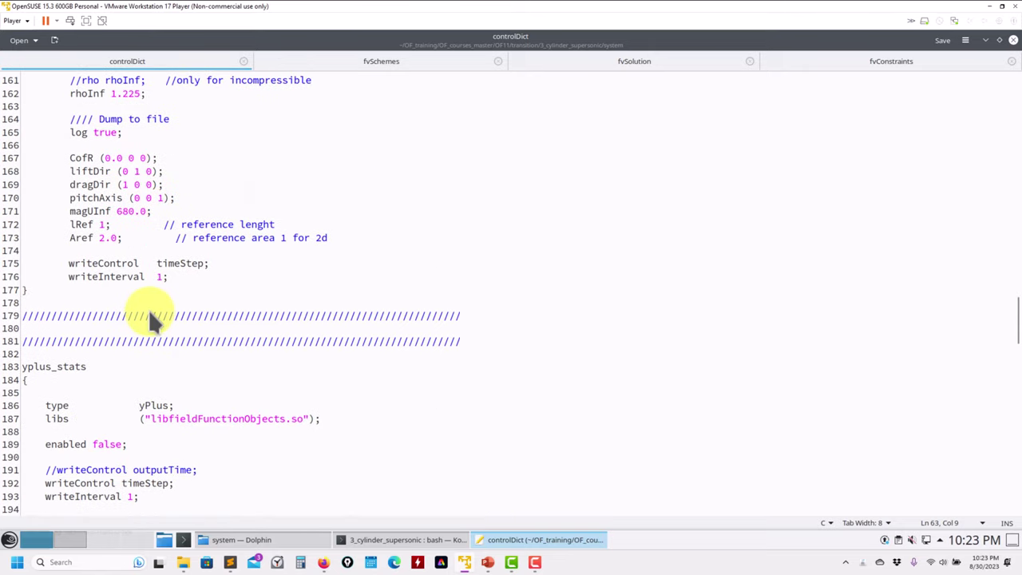
scroll(149, 309, down, 4)
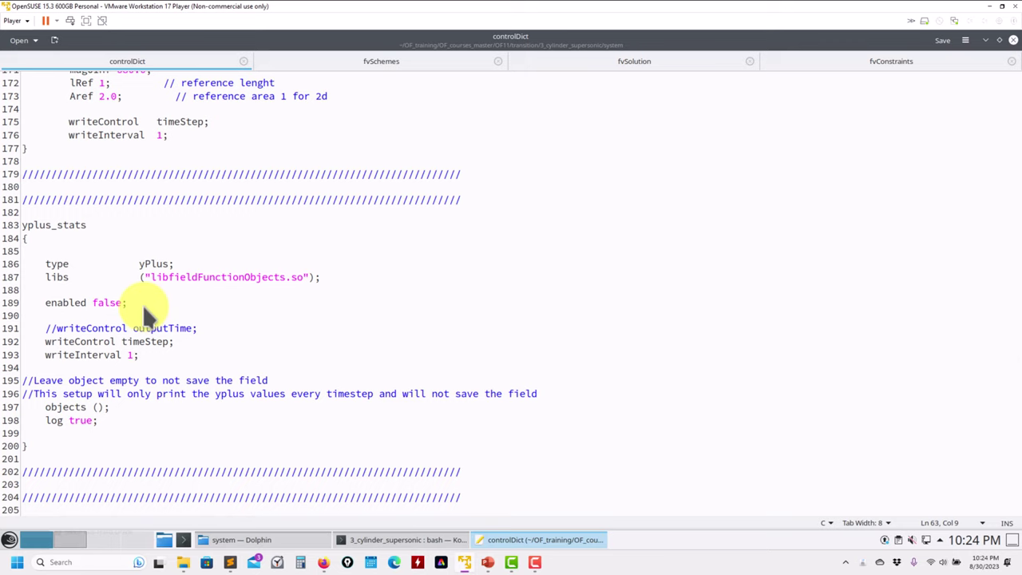
double_click(99, 303)
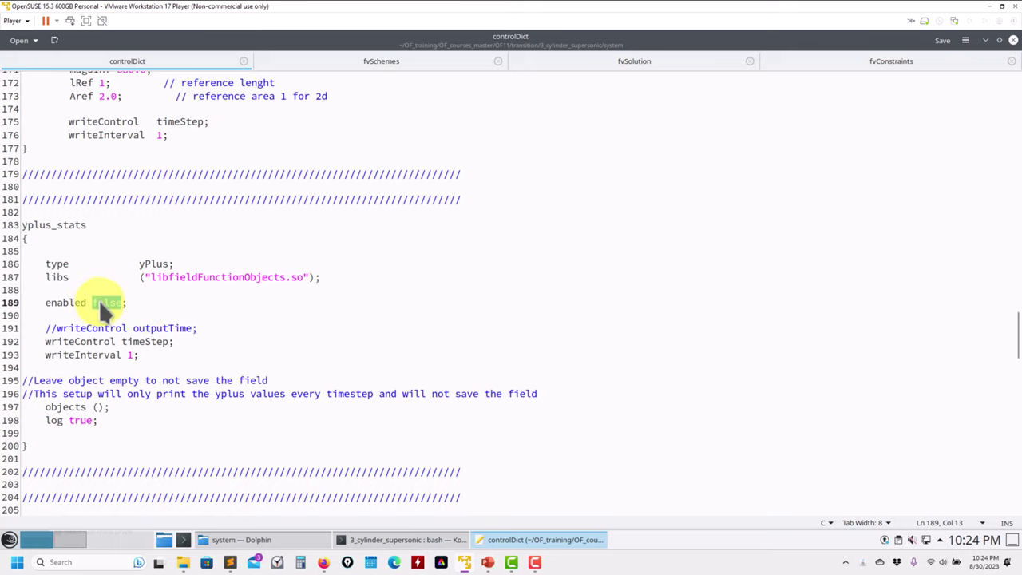
scroll(99, 303, down, 6)
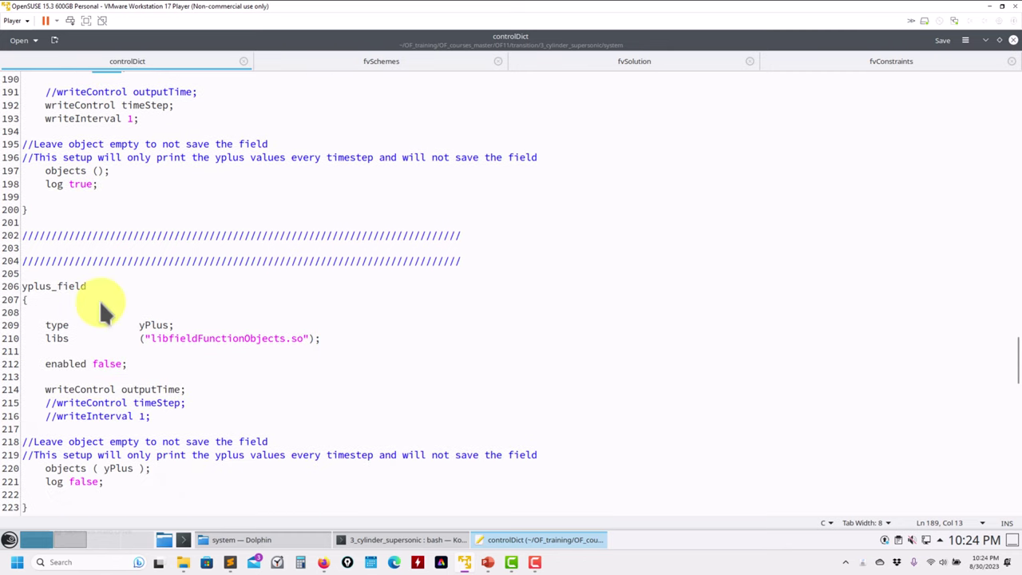
click(102, 363)
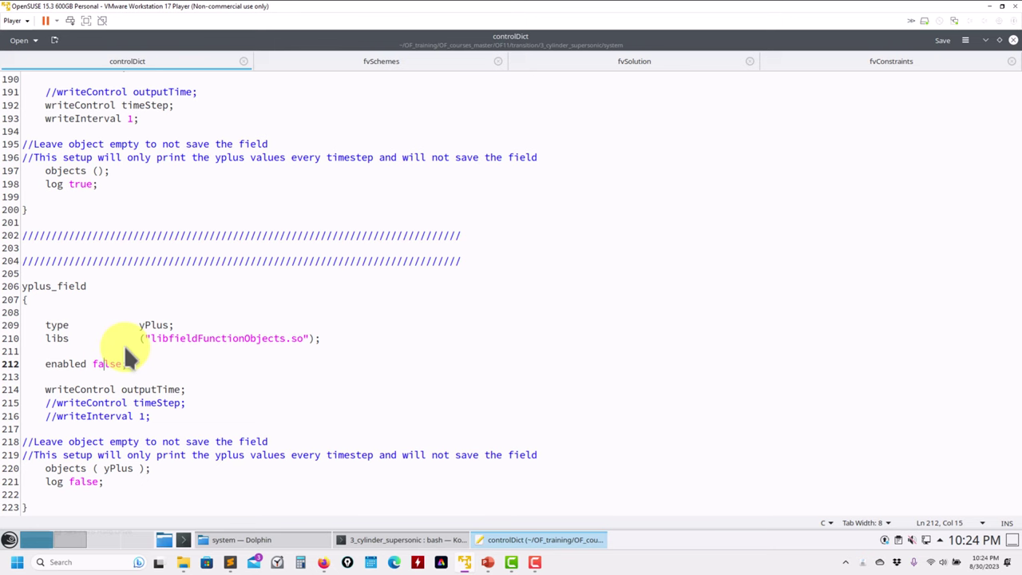
Examine the minmaxdomain_scalar function object in controlDict and highlight its active list of fields
scroll(124, 351, up, 8)
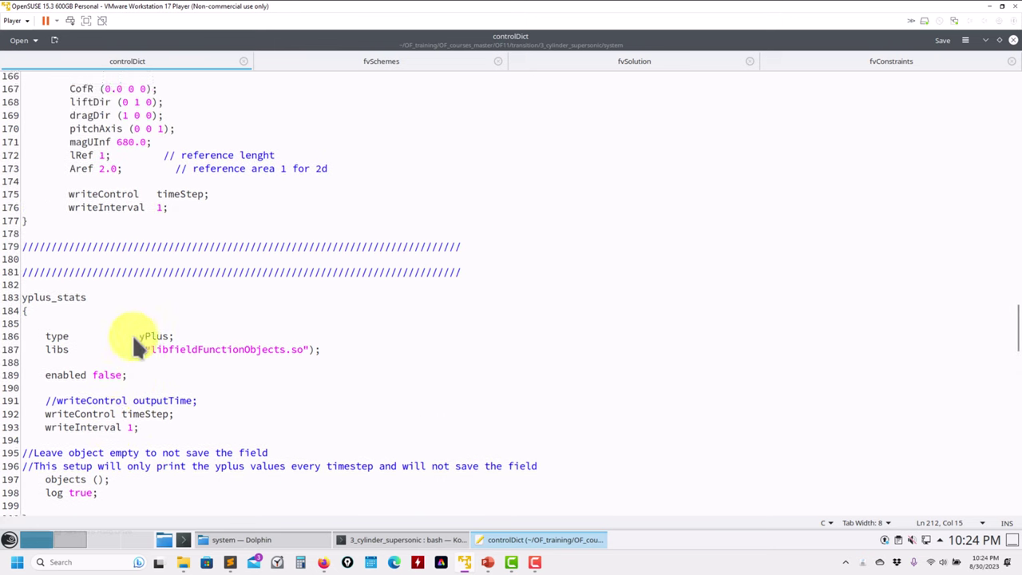
scroll(133, 339, down, 4)
scroll(166, 283, down, 14)
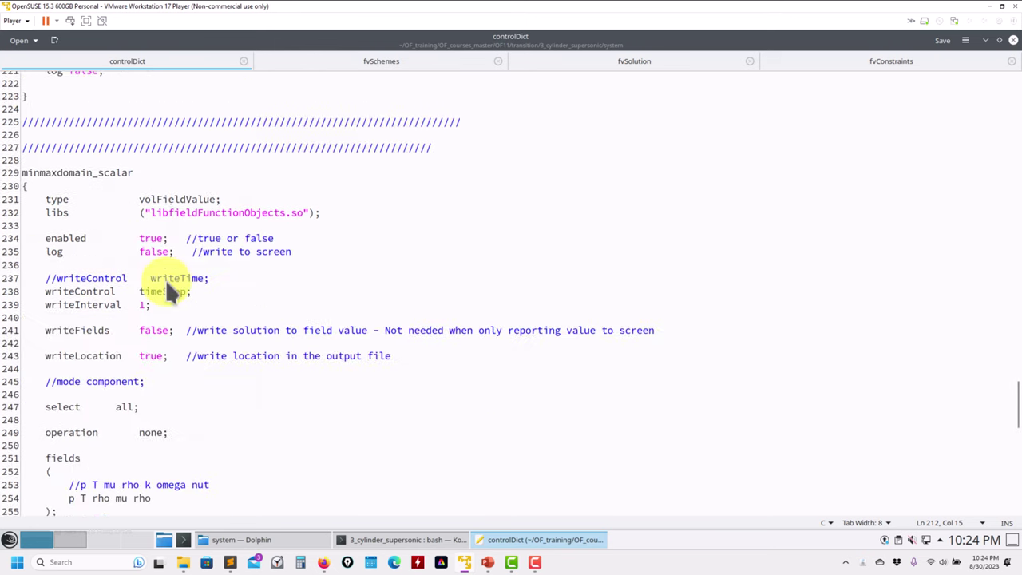
scroll(165, 279, down, 1)
scroll(165, 279, down, 1)
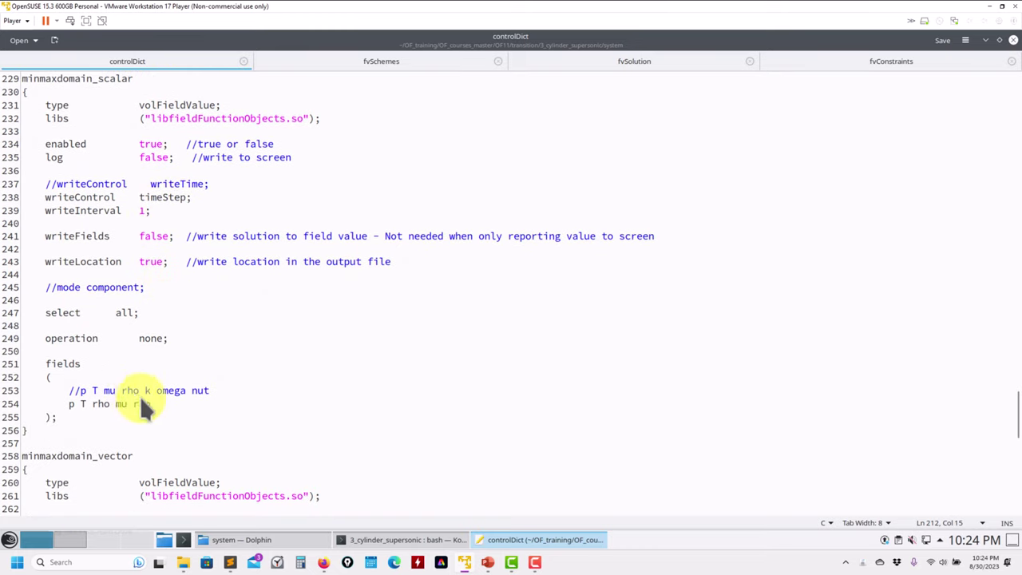
drag(153, 404, 68, 398)
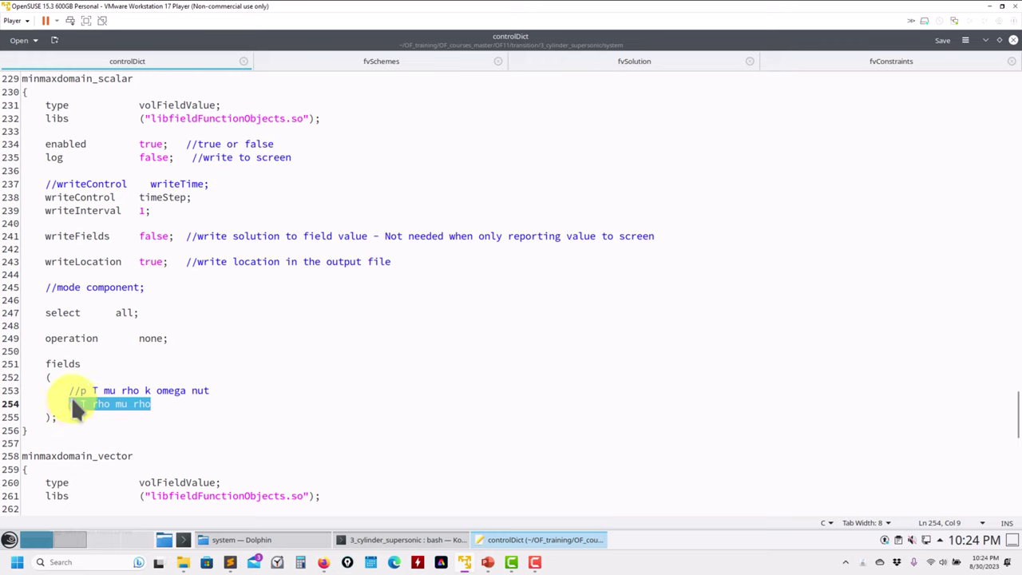
Delete the duplicate rho at the end of the active fields list in minmaxdomain_scalar
click(107, 402)
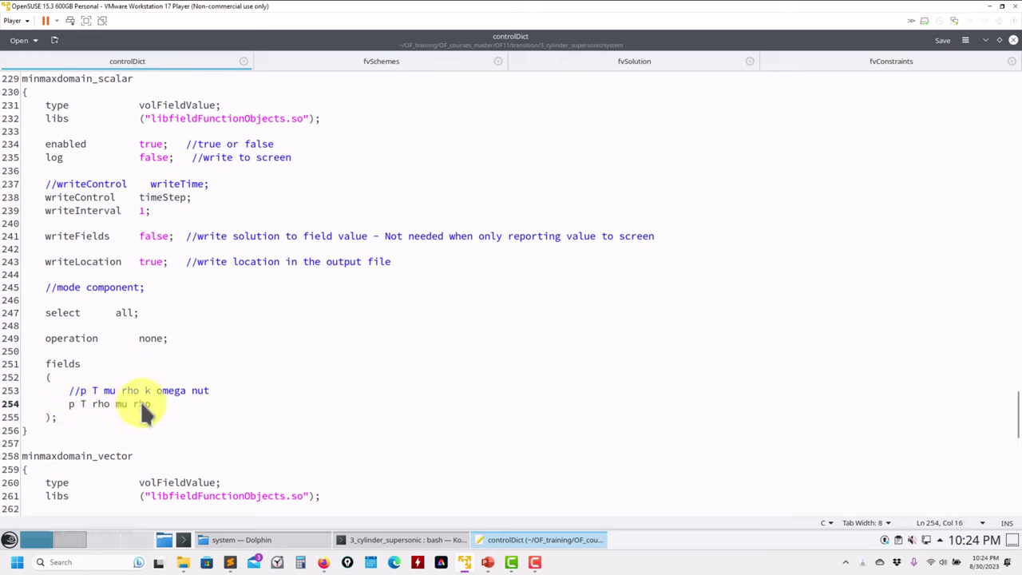
drag(156, 402, 129, 403)
key(Delete)
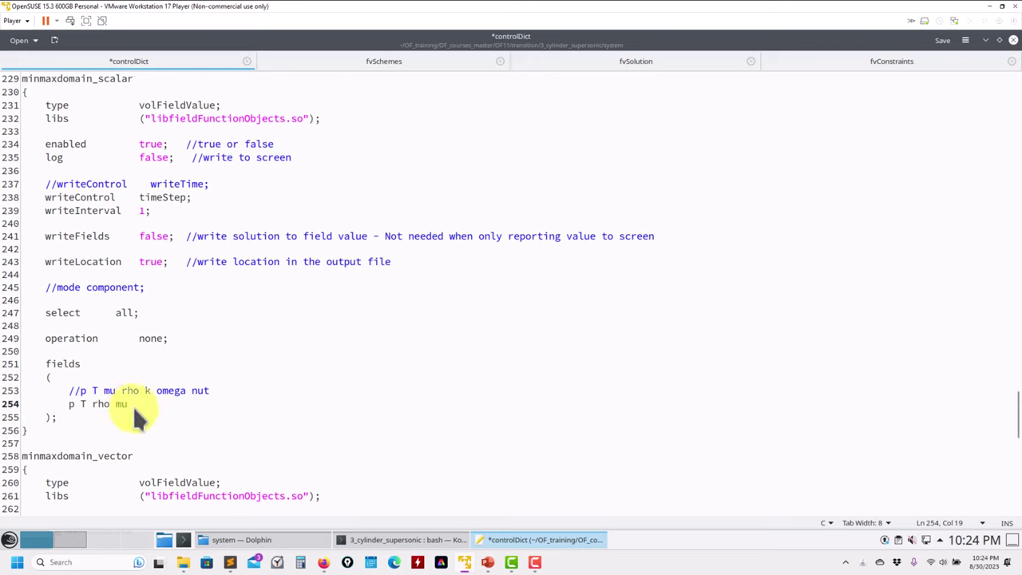
Revisit the additional_fields function object in controlDict and review the remaining function objects through maxdomain_vector
scroll(135, 412, up, 16)
scroll(134, 412, up, 20)
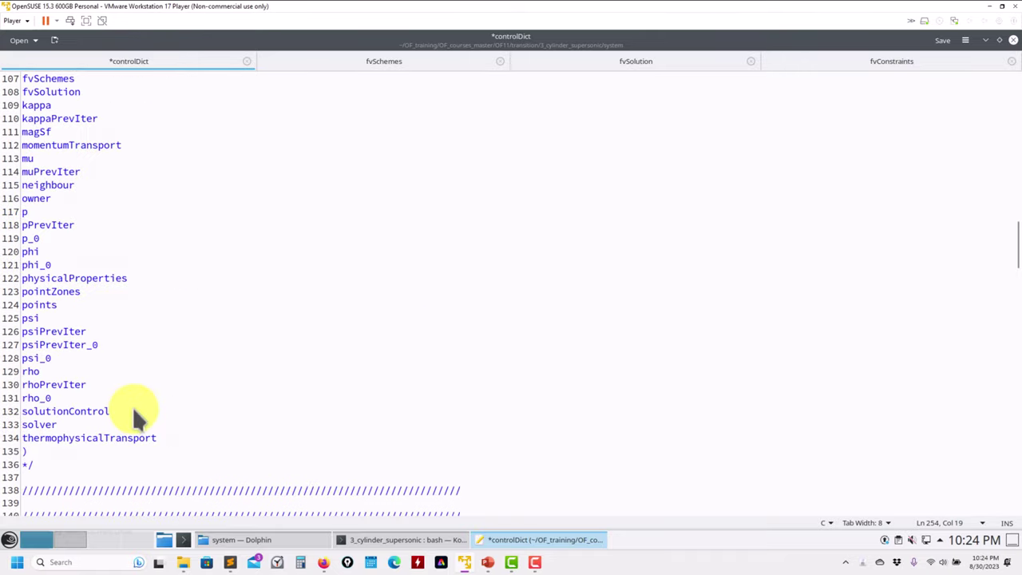
scroll(130, 408, up, 13)
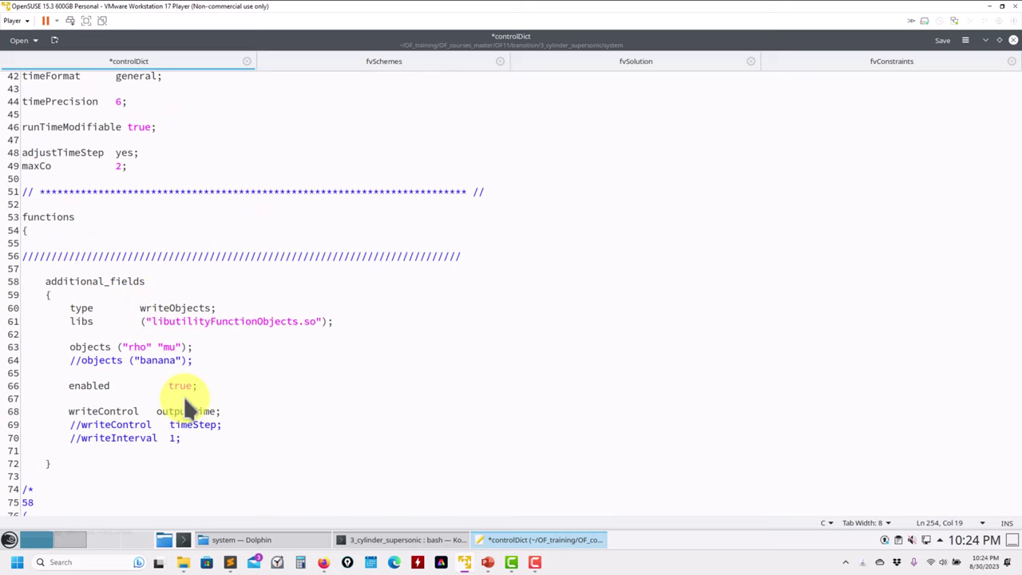
scroll(259, 357, down, 6)
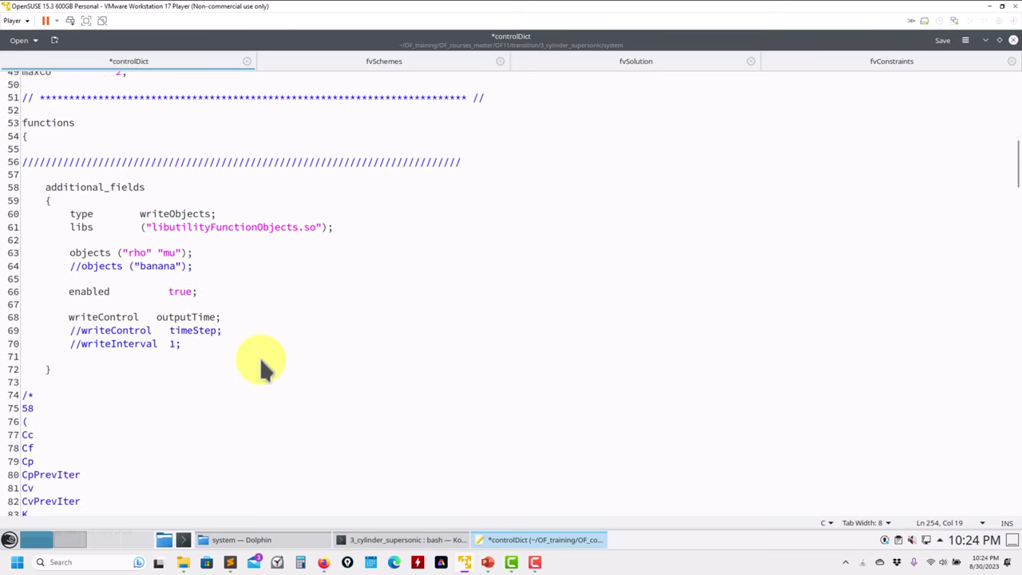
scroll(261, 360, down, 20)
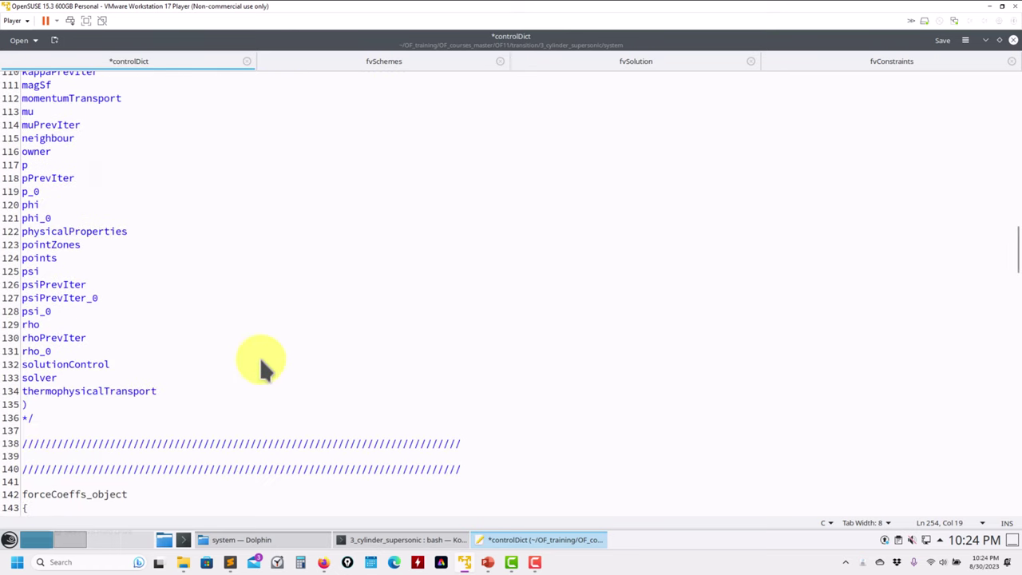
scroll(261, 360, down, 6)
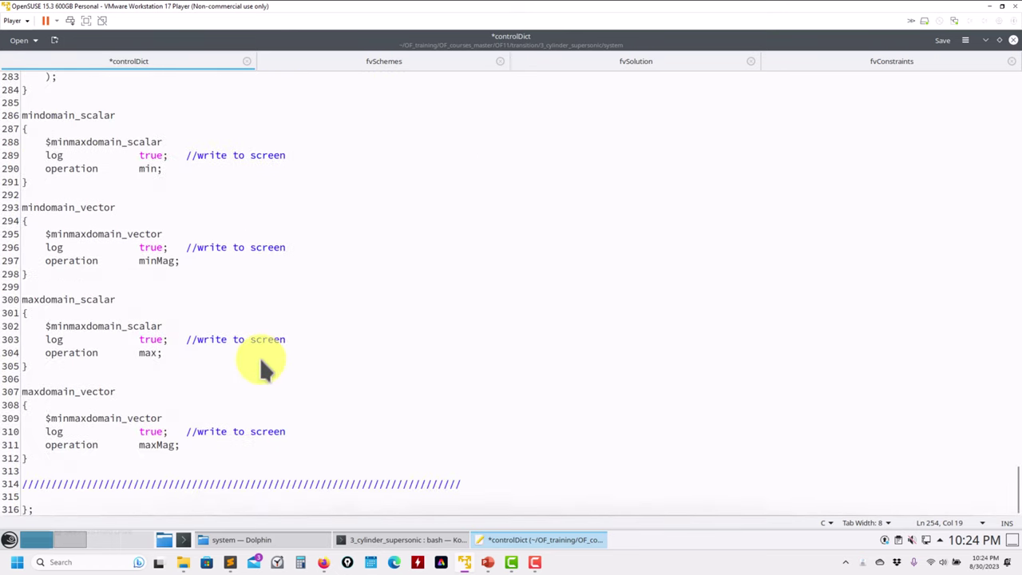
Open fvSchemes and review its time, gradient and divergence schemes, including the turbulence entries
click(360, 72)
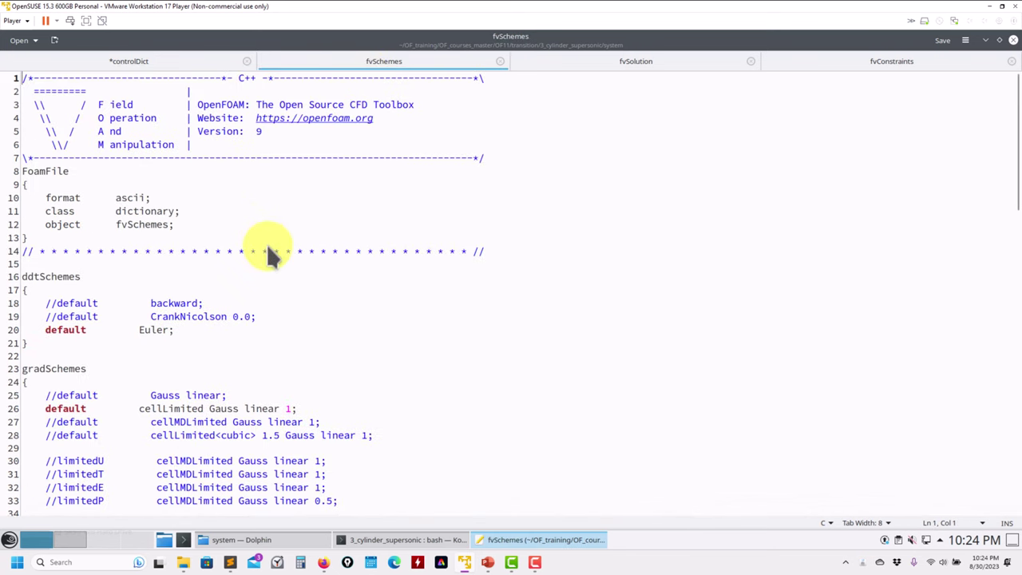
scroll(267, 243, down, 6)
scroll(267, 243, down, 10)
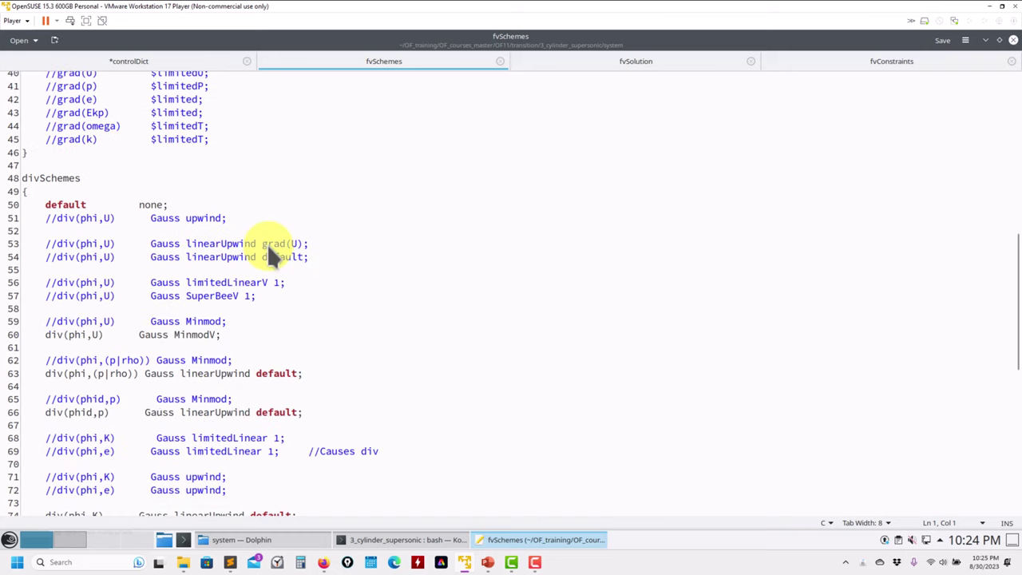
scroll(266, 243, down, 6)
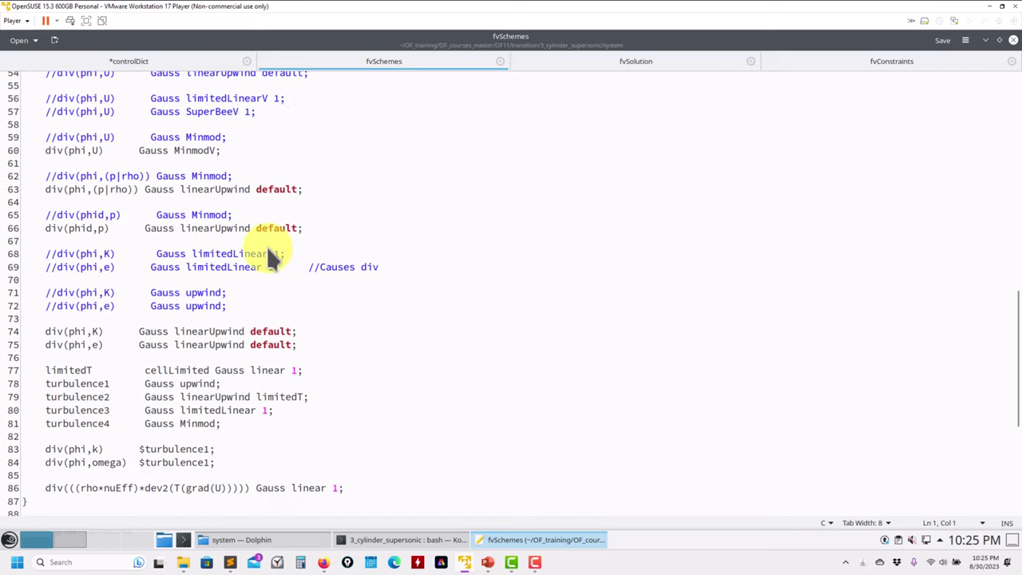
Return to controlDict and save the edited file
click(632, 64)
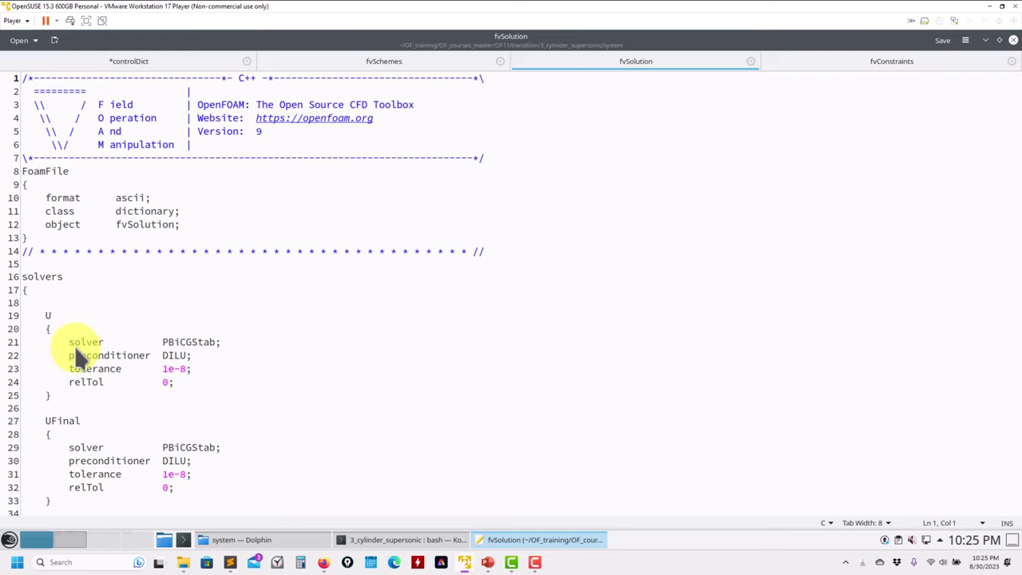
click(138, 59)
key(ctrl+s)
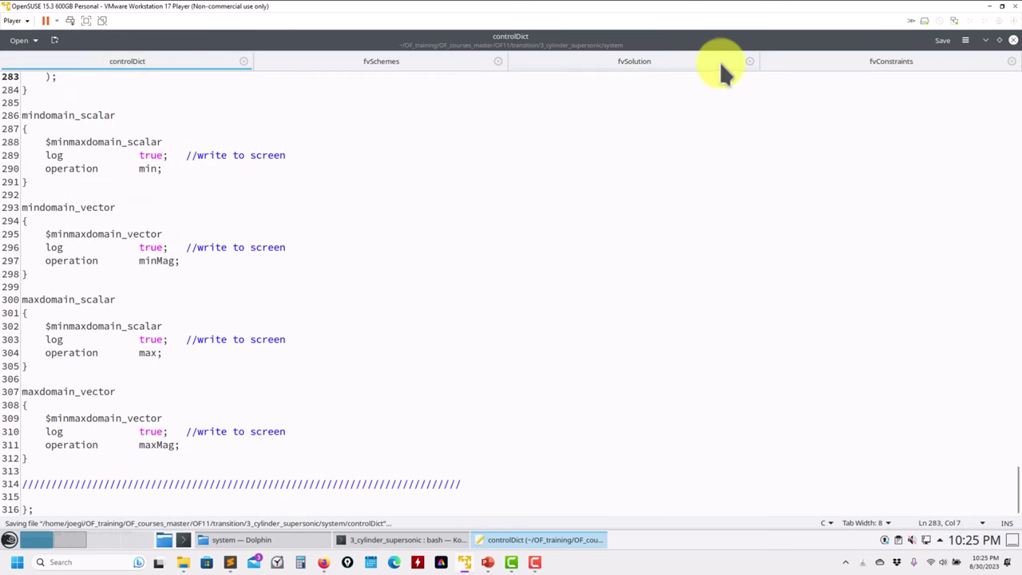
Review the linear solvers in fvSolution and highlight the PIMPLE predictor and corrector settings and the transonic entry
click(662, 61)
scroll(152, 240, down, 17)
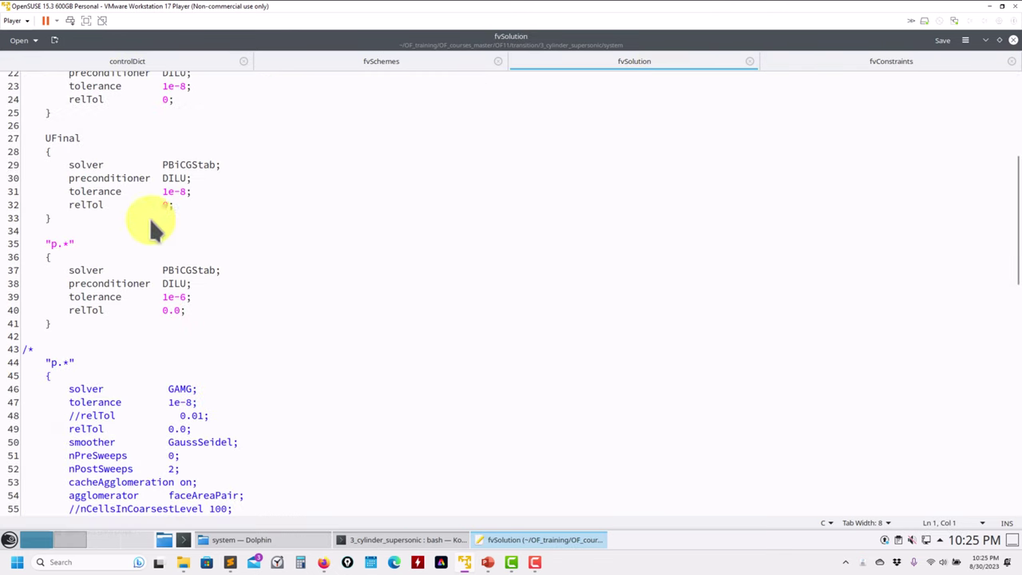
scroll(156, 257, down, 5)
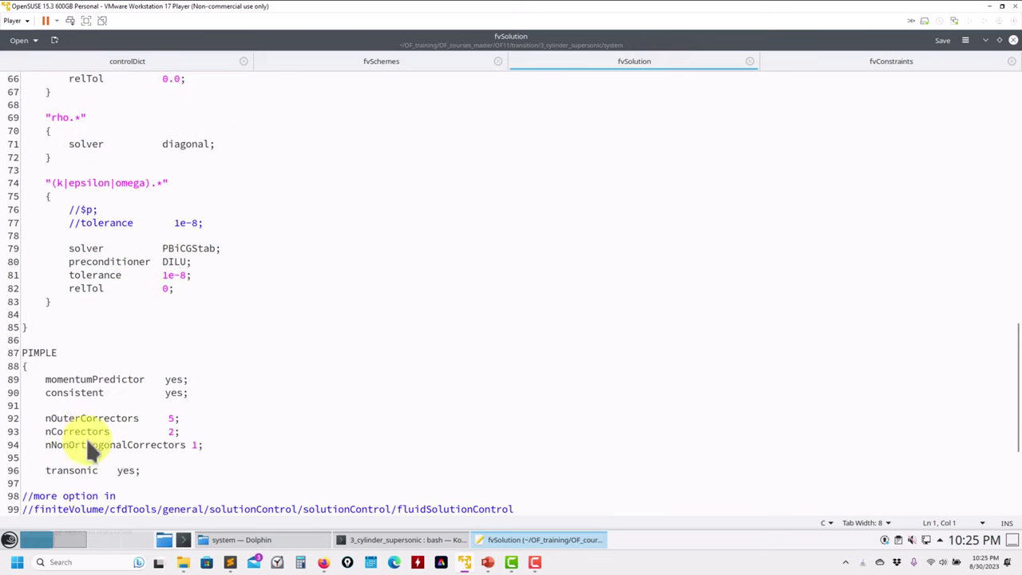
drag(209, 441, 2, 381)
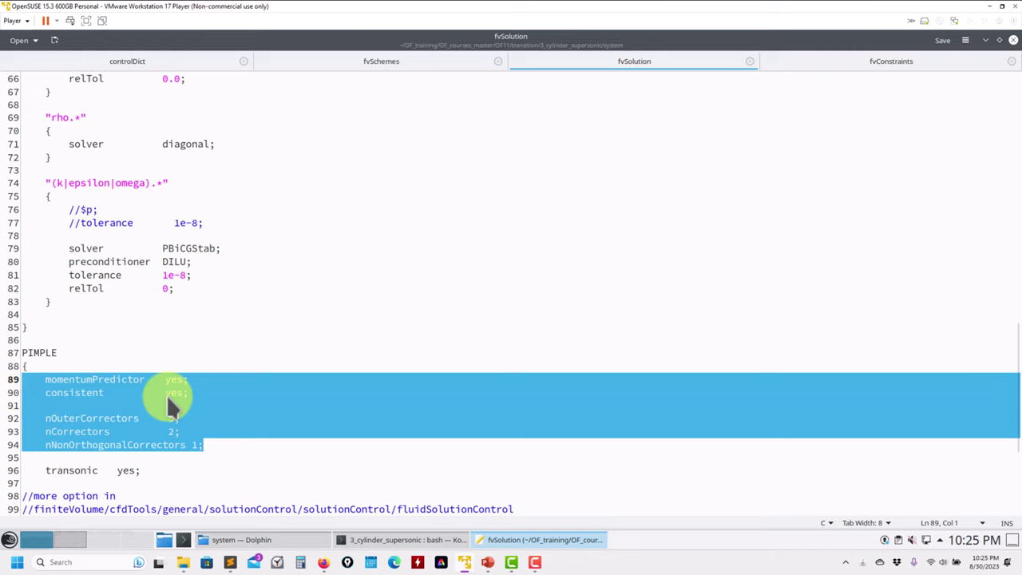
scroll(137, 447, down, 1)
drag(143, 423, 12, 428)
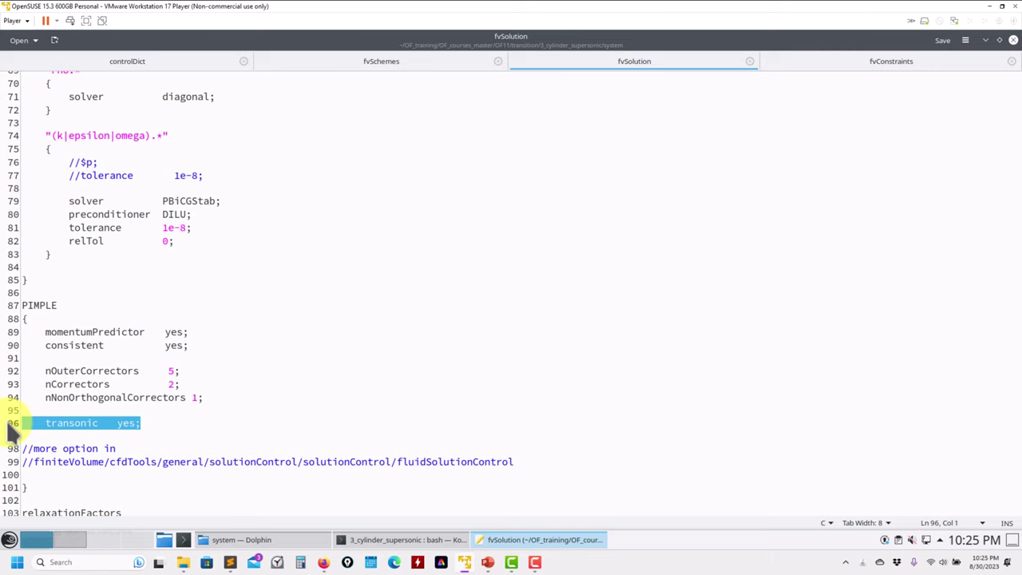
click(141, 426)
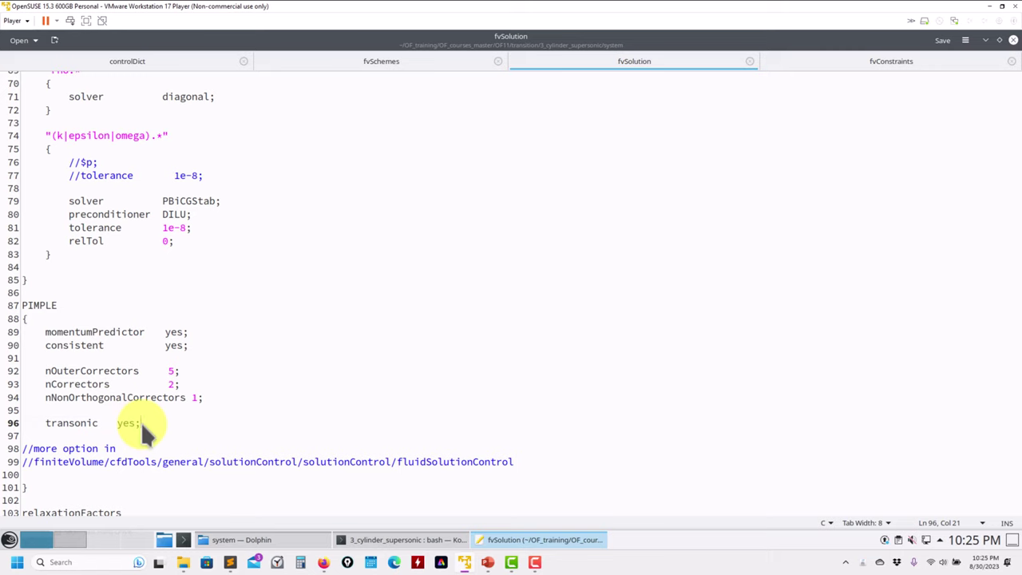
Insert a blank line below the opening brace of the PIMPLE block in fvSolution
click(82, 319)
key(Return)
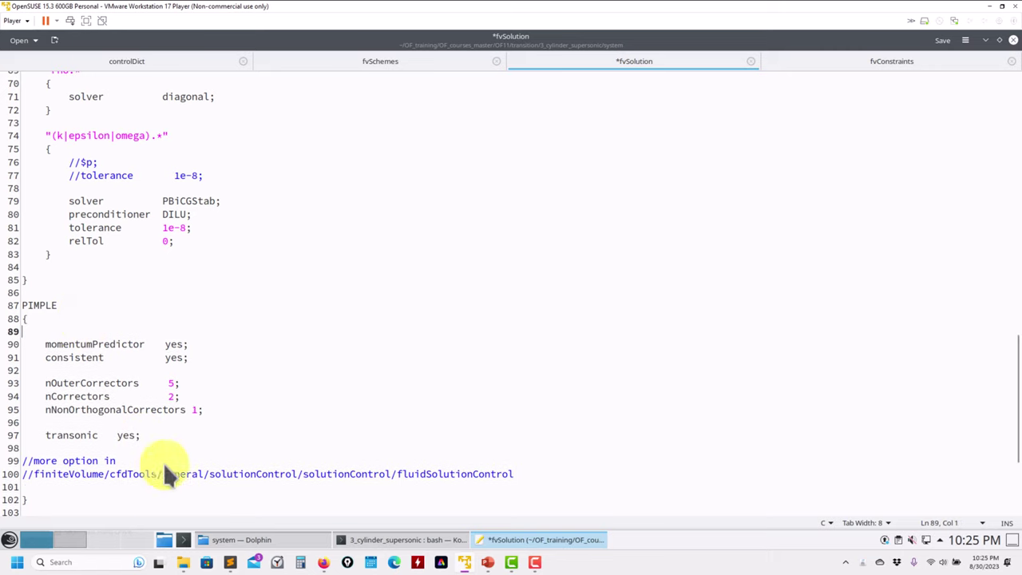
Comment out the transonic entry in the PIMPLE block with // and restore it
double_click(126, 435)
click(45, 437)
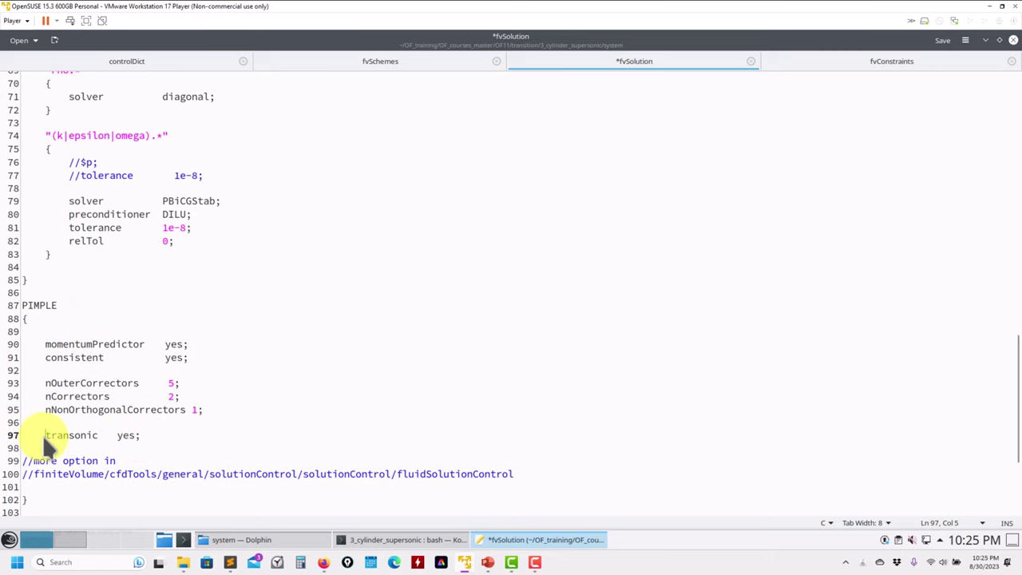
text(//)
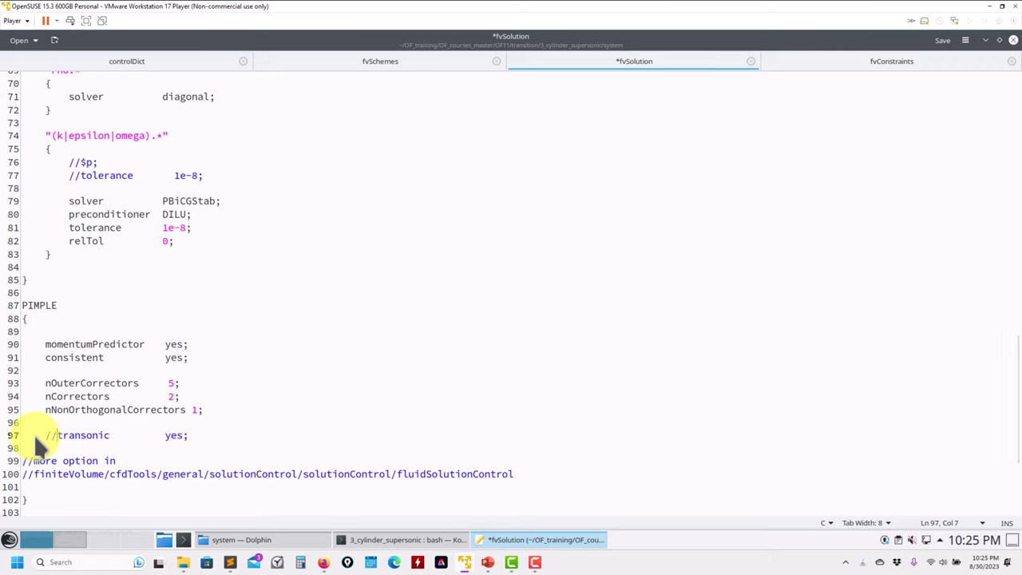
key(BackSpace)
key(BackSpace)
Save fvSolution and highlight the commented path to fluidSolutionControl in the PIMPLE block
key(ctrl+s)
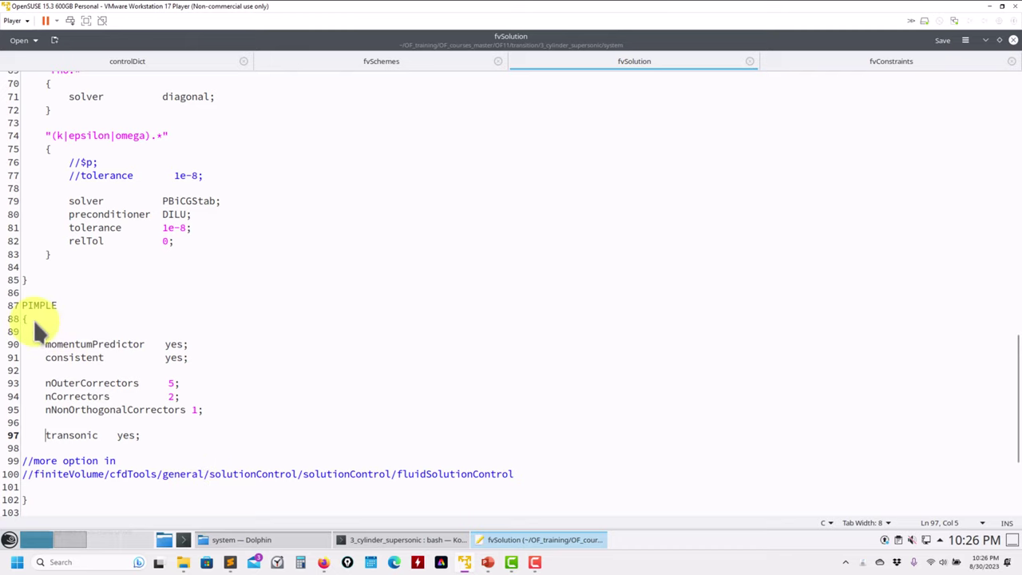
click(13, 305)
click(63, 344)
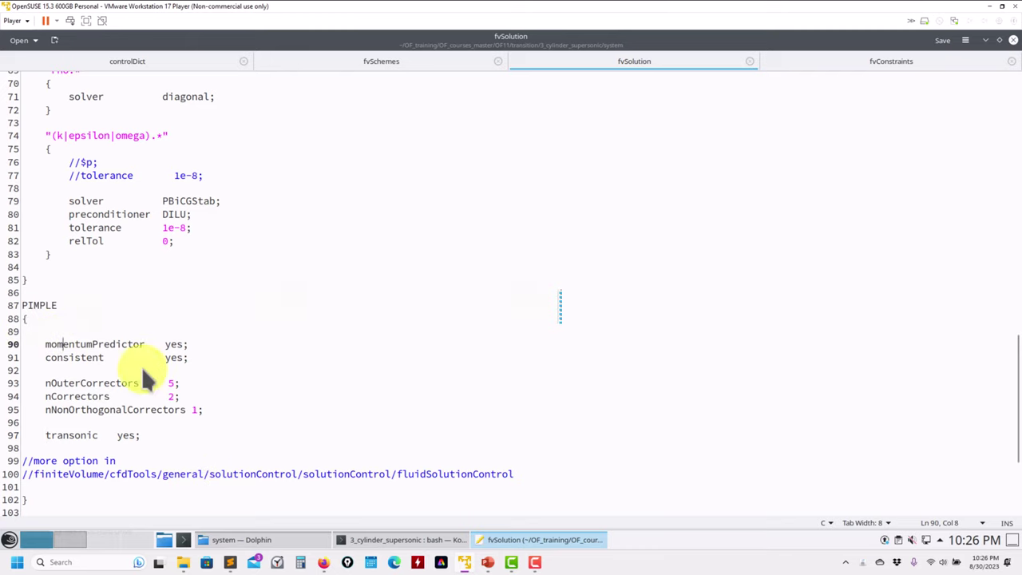
drag(513, 477, 11, 483)
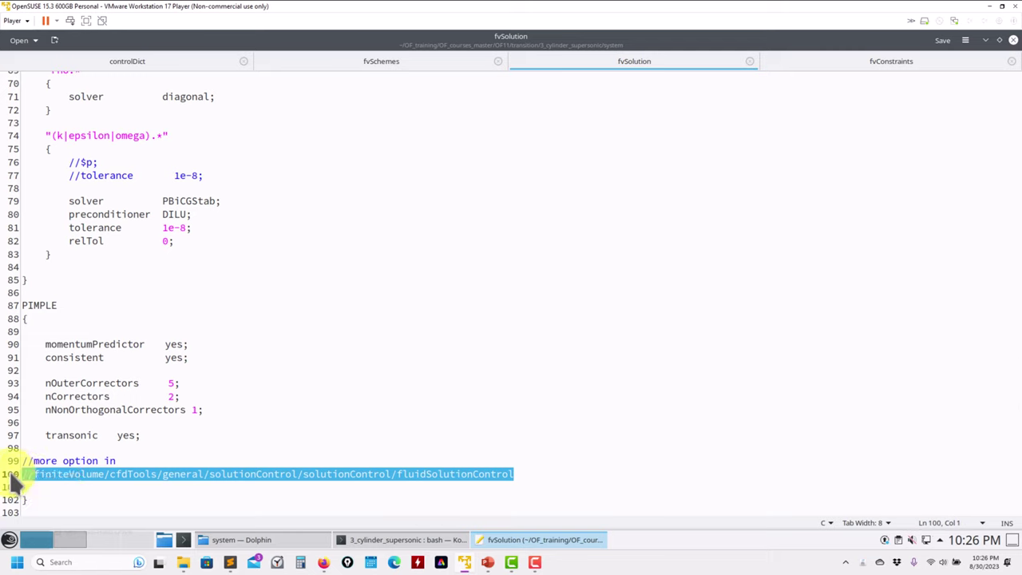
click(543, 486)
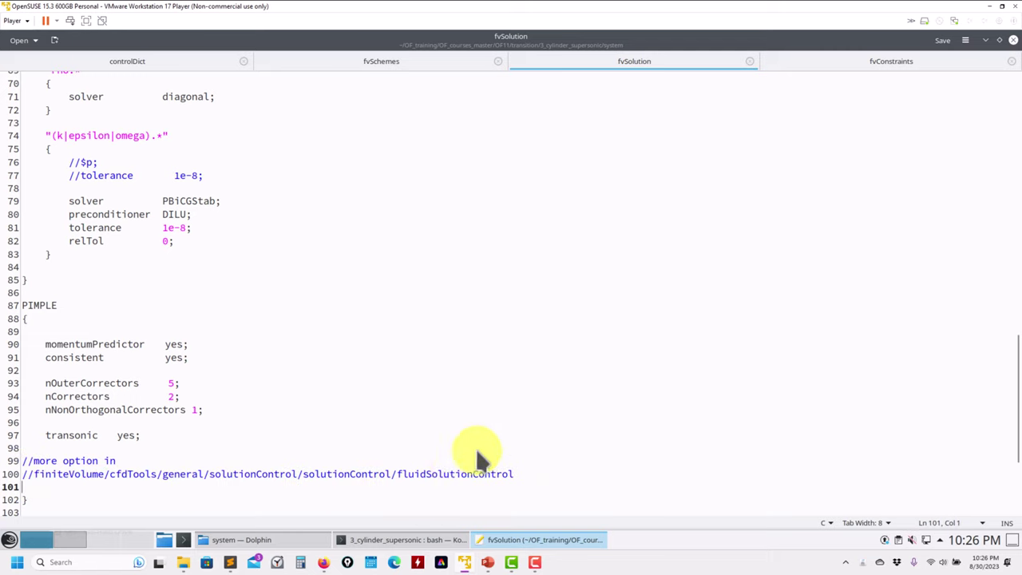
Examine the relaxationFactors for fields and equations at the end of fvSolution
scroll(201, 358, down, 5)
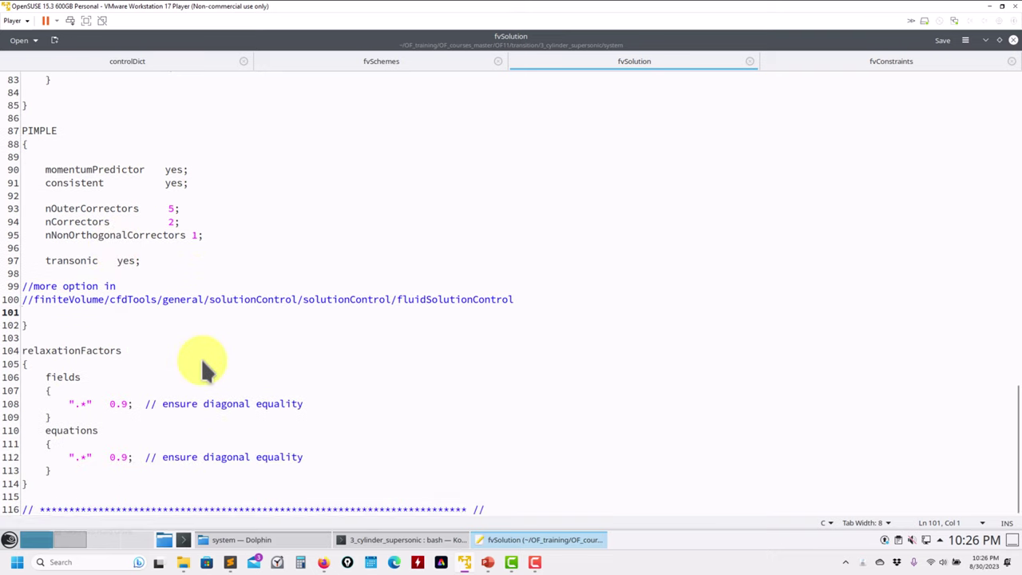
scroll(239, 334, up, 4)
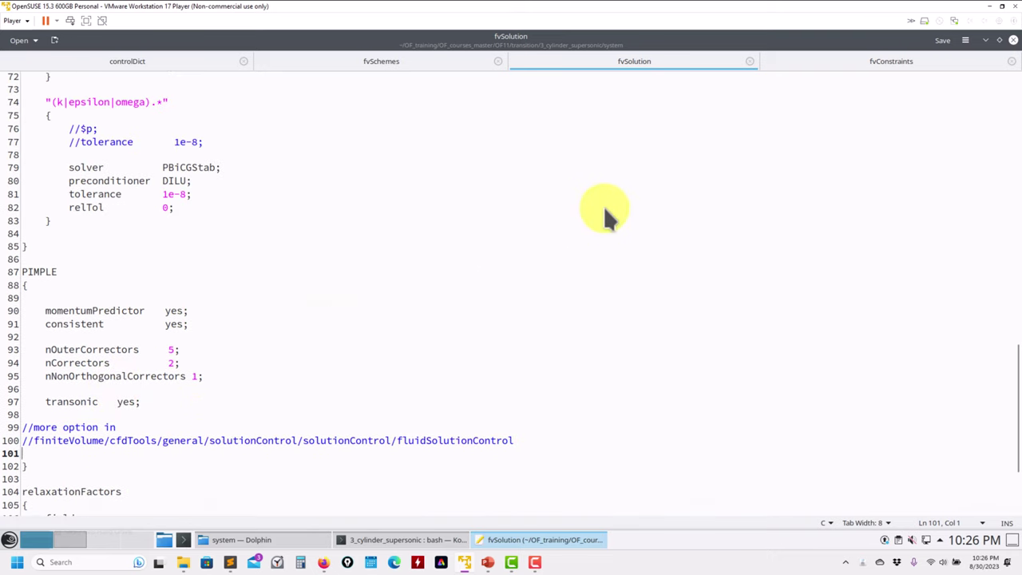
scroll(344, 451, down, 2)
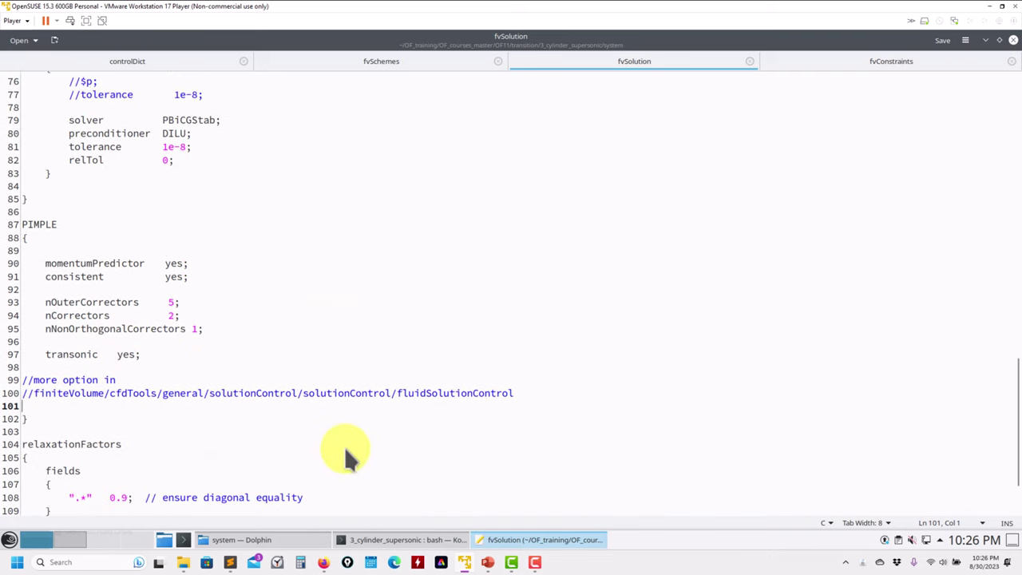
Open fvConstraints and highlight the min and max temperature limits in the limitT block
click(863, 61)
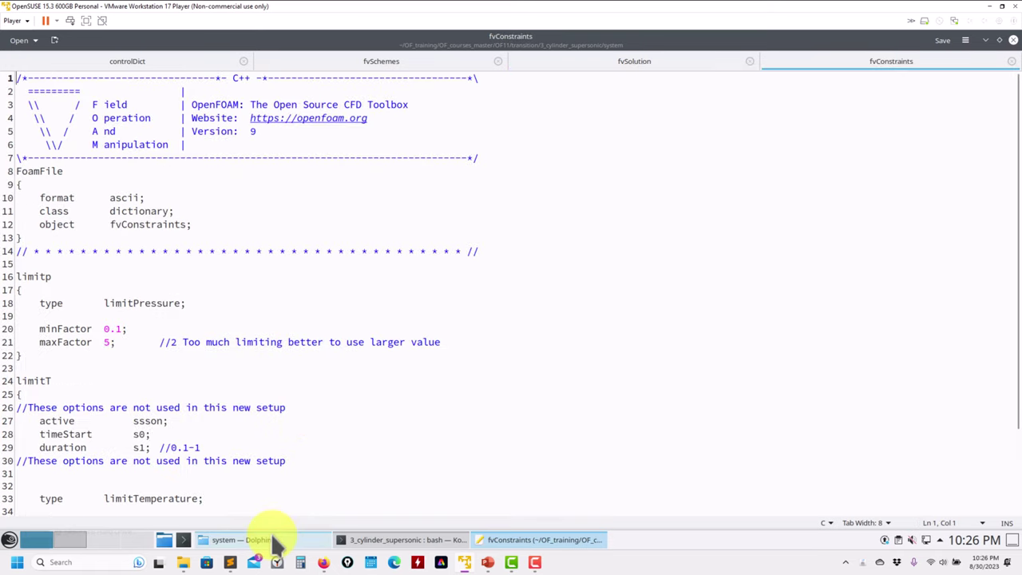
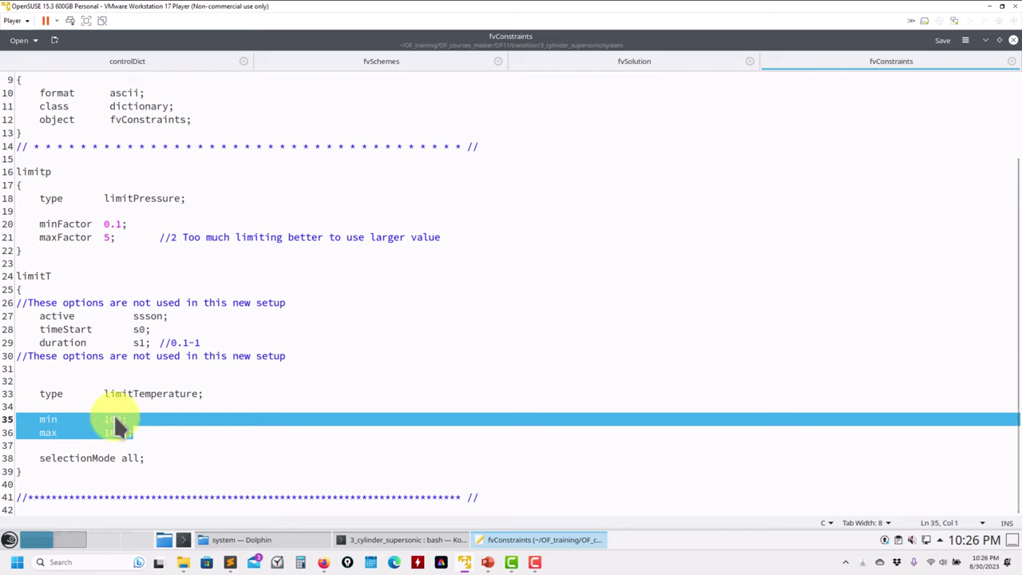
click(114, 415)
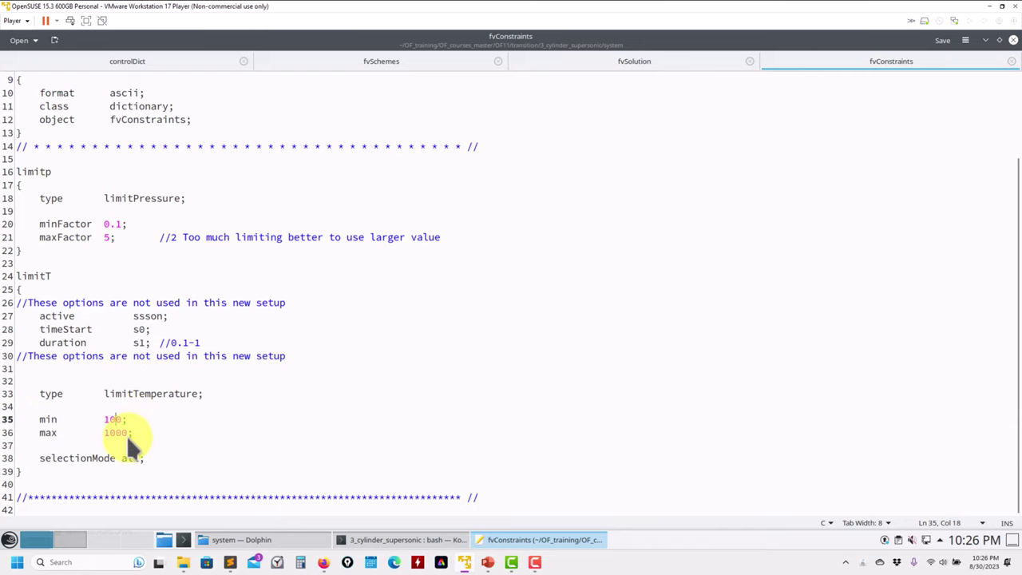
drag(134, 431, 6, 423)
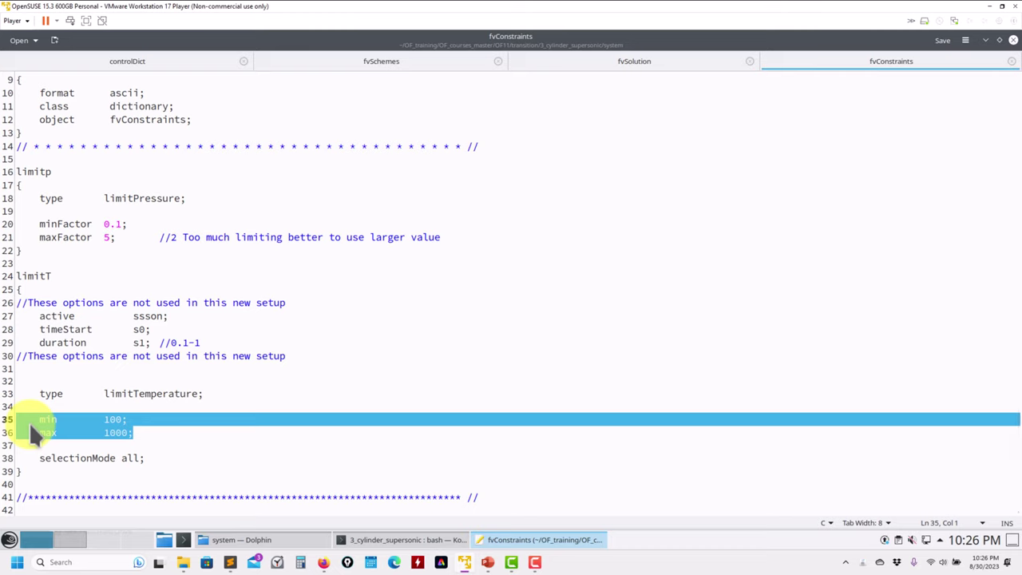
click(184, 471)
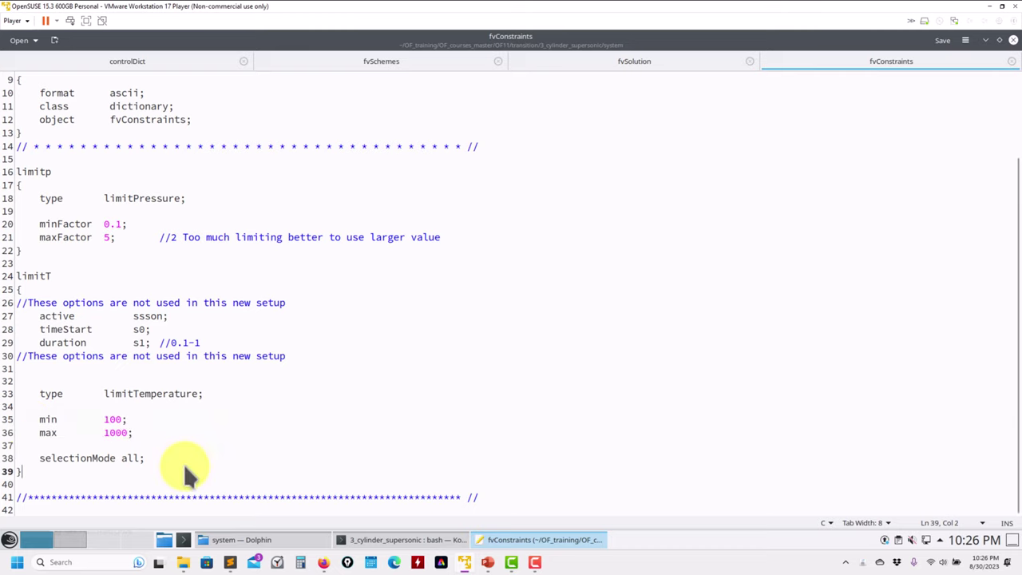
Highlight the unused active, timeStart and duration options in the limitT block of fvConstraints
click(224, 356)
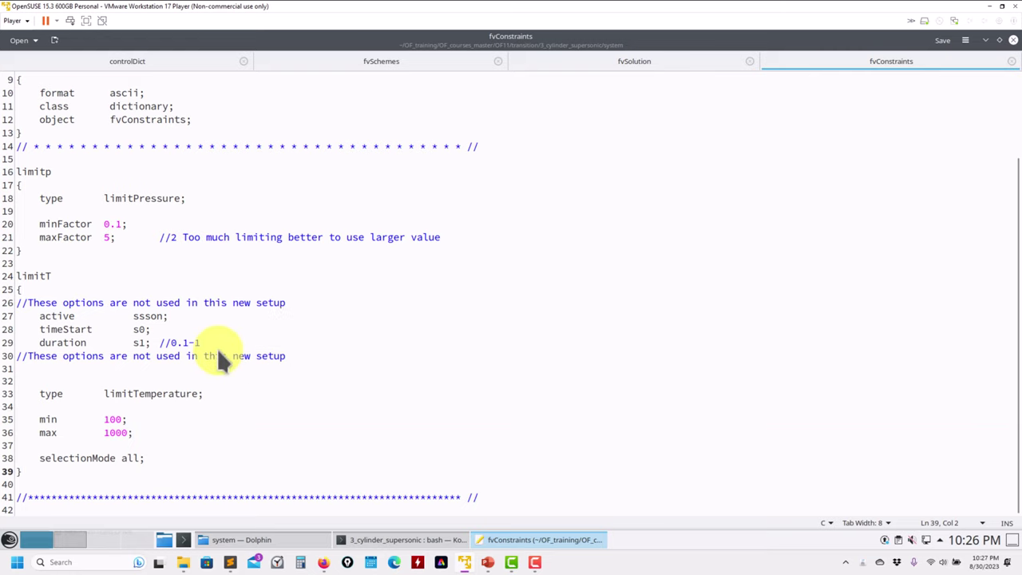
shift+click(16, 317)
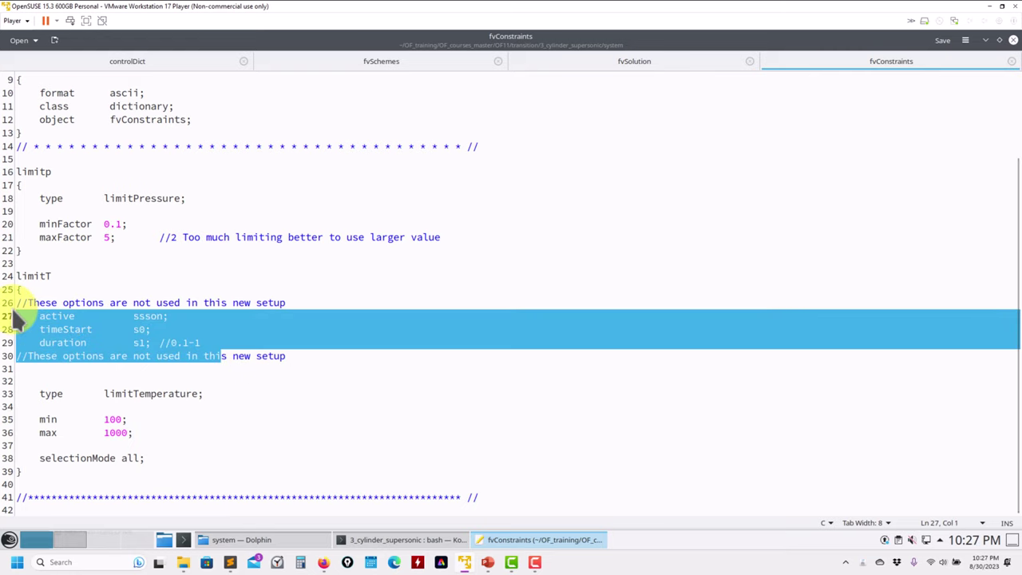
shift+click(33, 315)
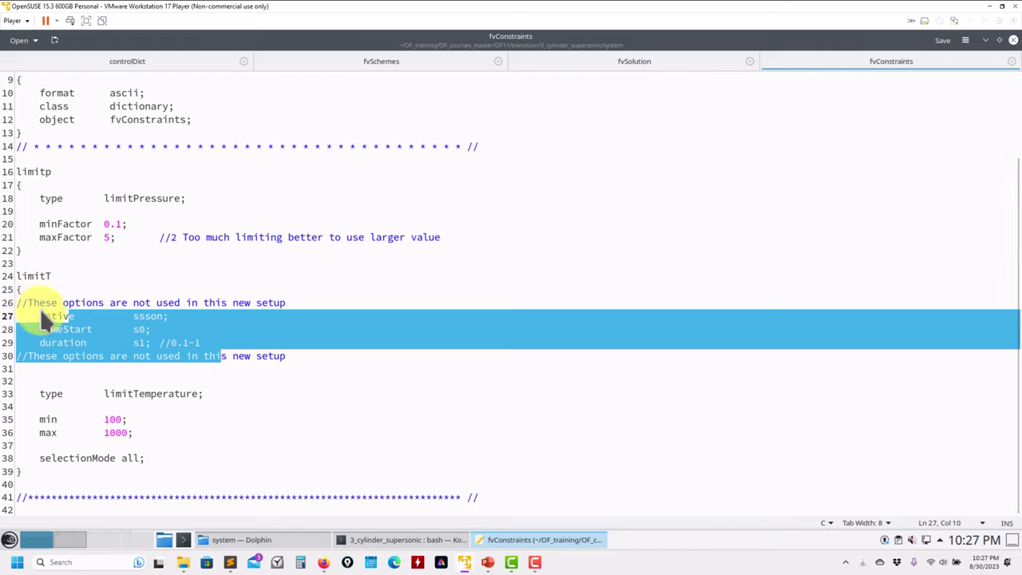
Mark the three obsolete lines between the "not used in this new setup" comments in limitT and clear the selection
shift+click(205, 339)
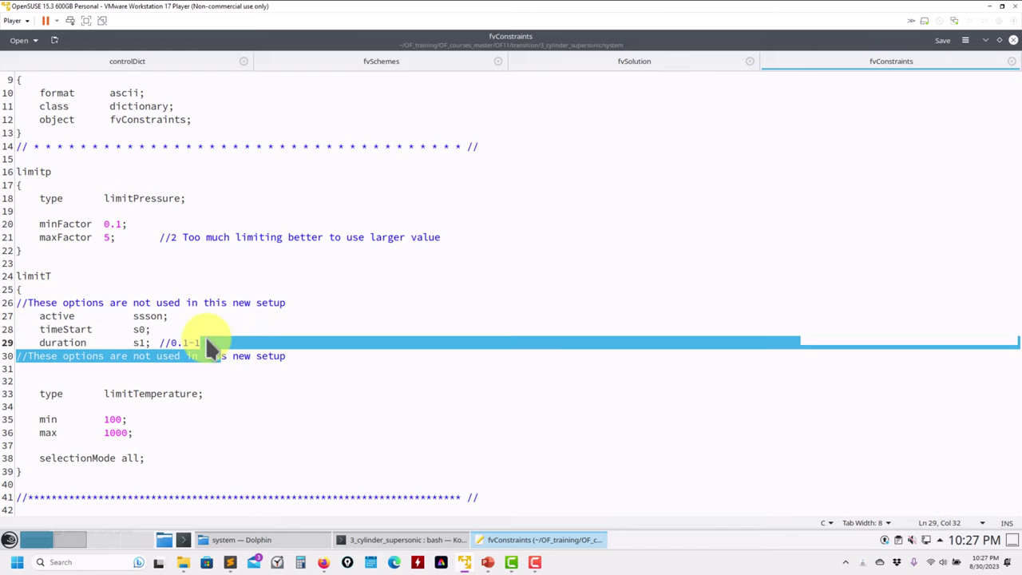
click(136, 334)
drag(200, 342, 182, 342)
drag(65, 316, 22, 317)
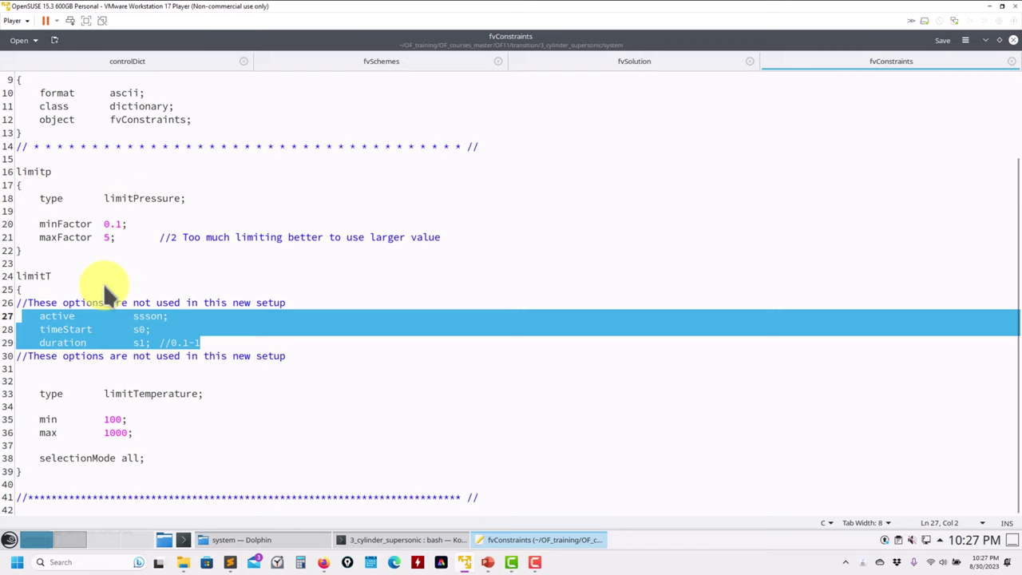
click(55, 209)
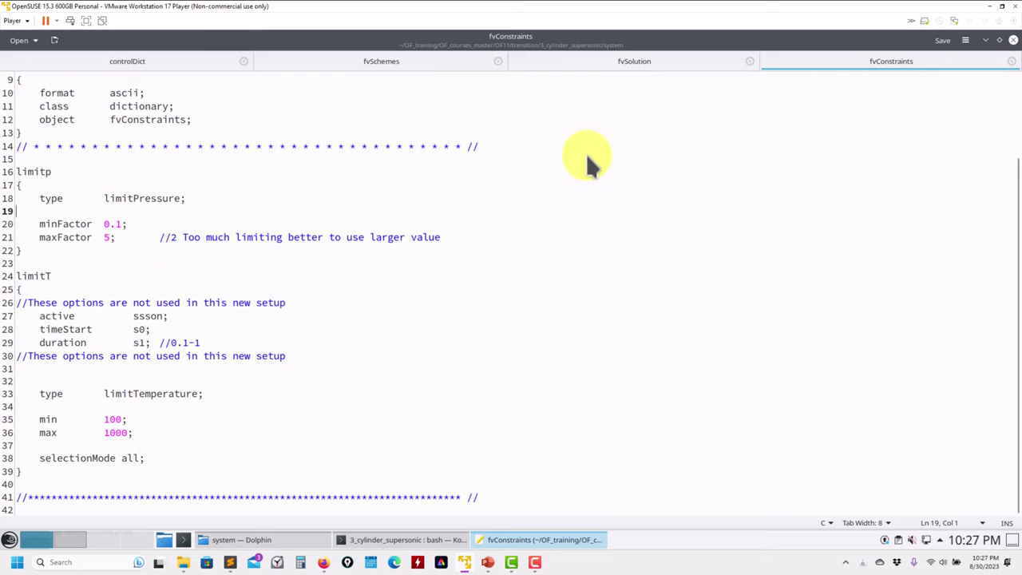
Return to the 3_cylinder_supersonic case folder in the file manager and run the run_solver.sh script with sh in the terminal
click(292, 541)
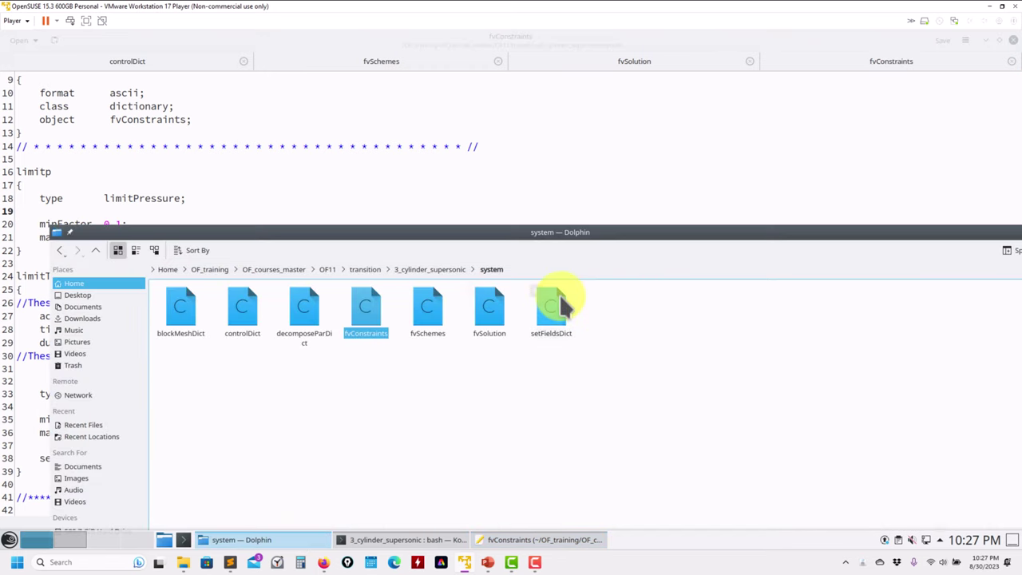
click(443, 271)
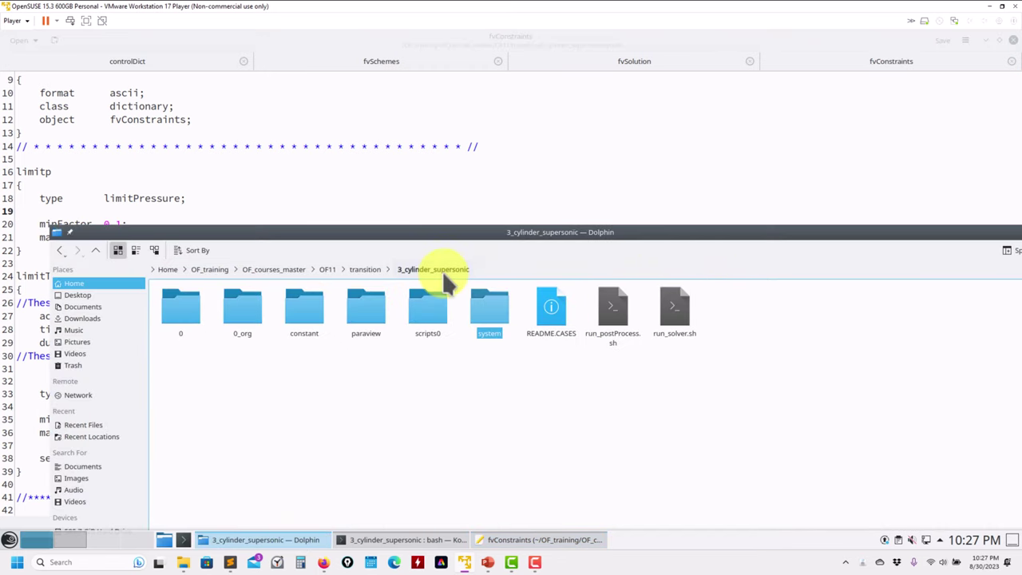
click(405, 539)
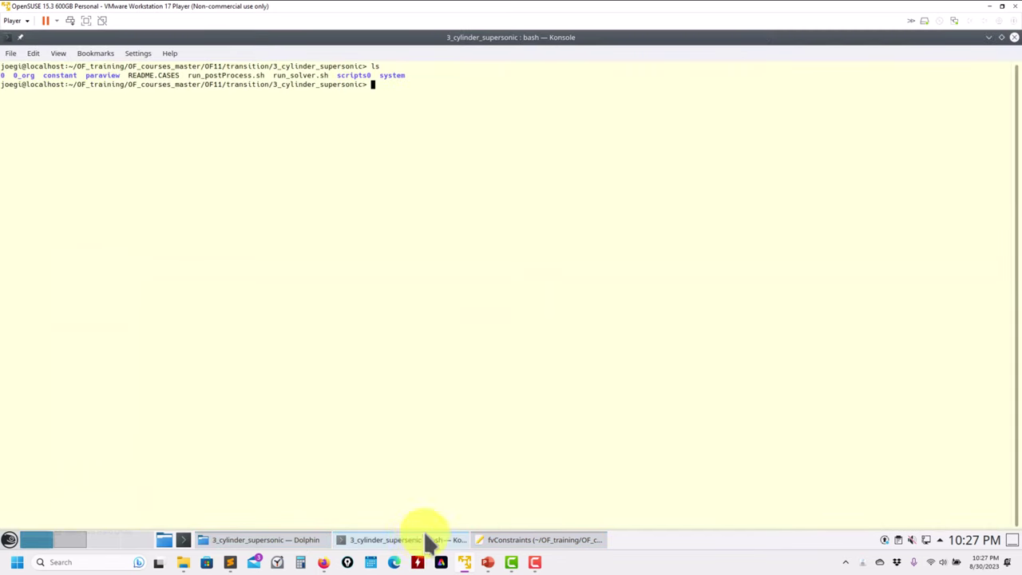
click(523, 541)
click(365, 540)
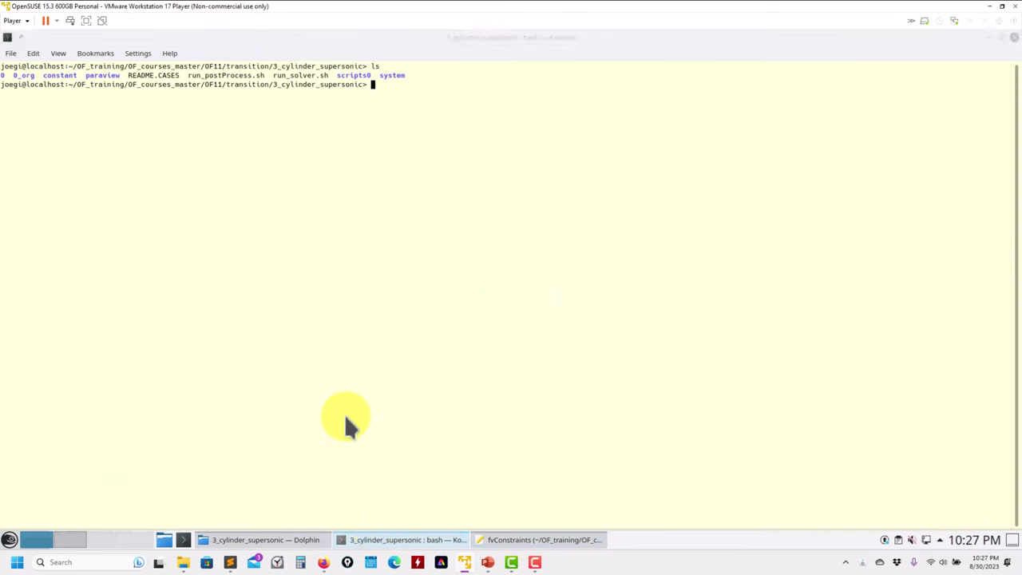
text(sh)
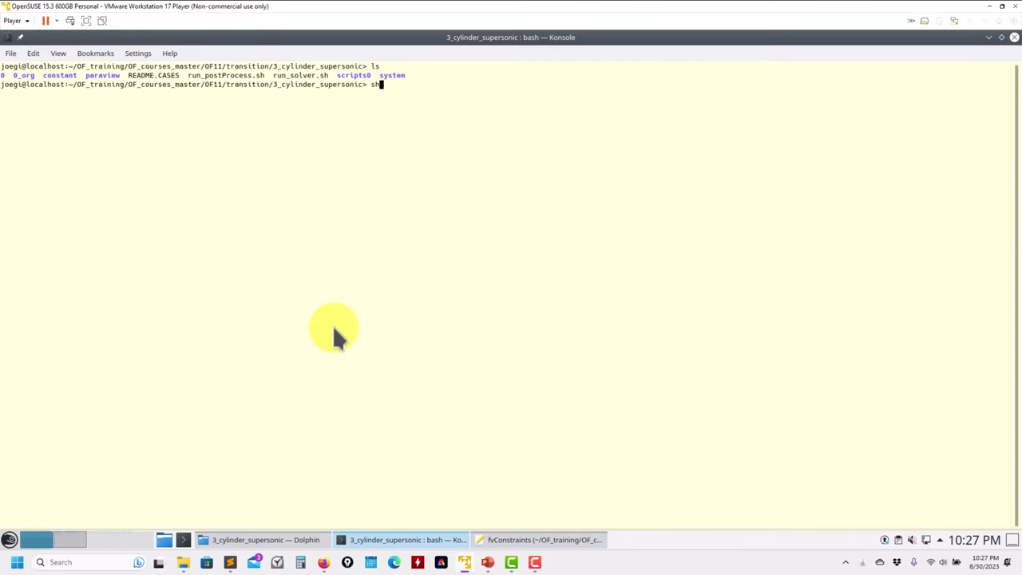
text( run_so)
key(Tab)
key(Return)
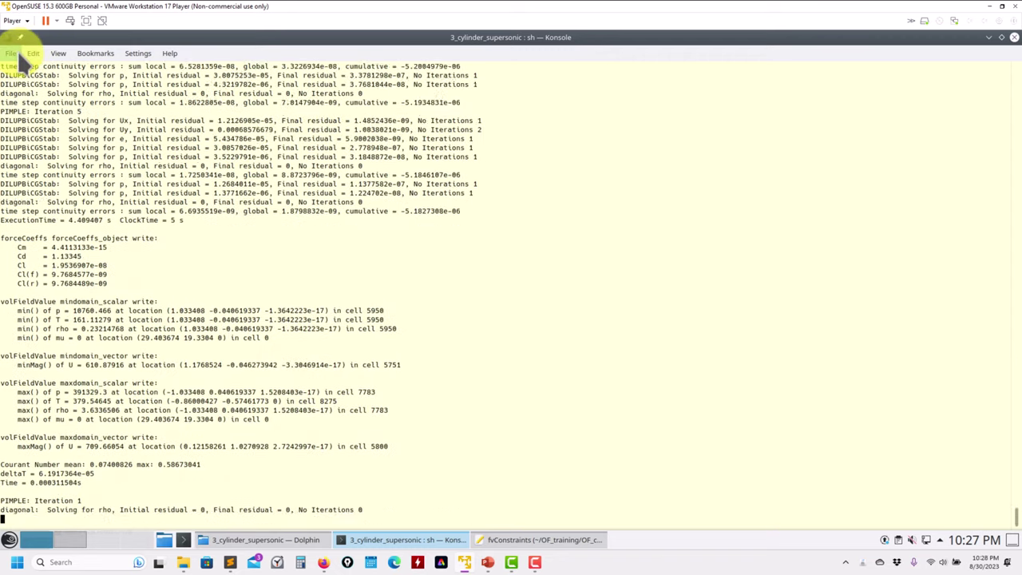
Open a second terminal session in the case folder and list its contents with ls
click(13, 52)
click(30, 80)
text(ls)
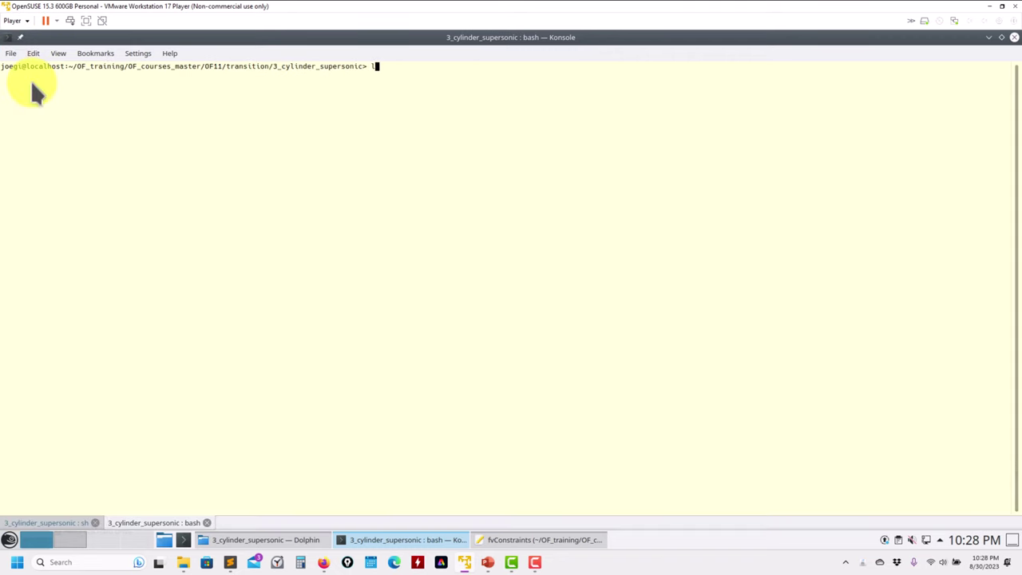
key(Return)
Try to plot the force coefficients by running gnuplot scripts0/plot_all_coeffs, and move the plot window aside
text(gnu)
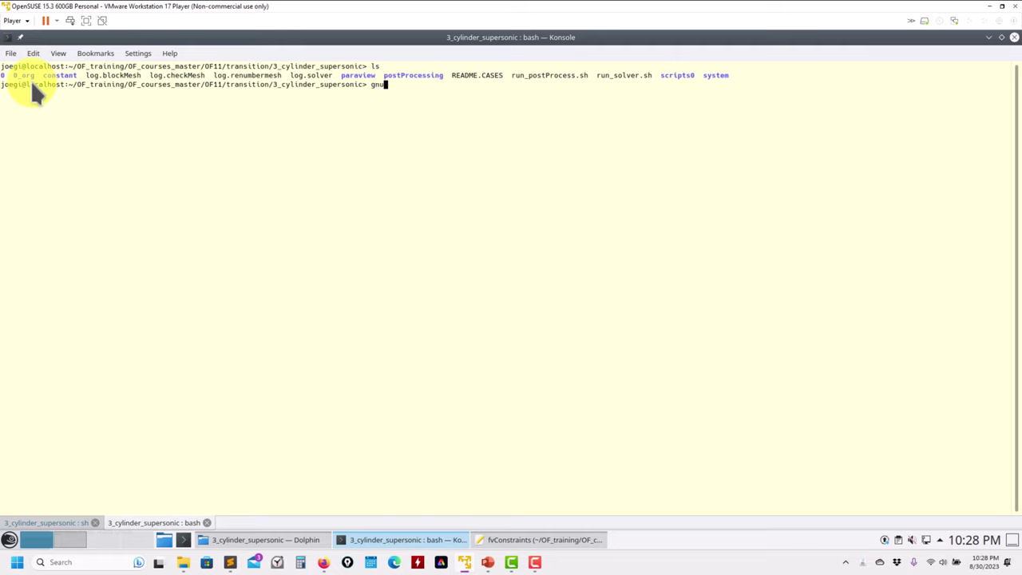
text(plot )
text(gnu)
text(p)
key(BackSpace)
key(BackSpace)
key(BackSpace)
key(BackSpace)
text(sc)
key(Tab)
text(p)
key(Tab)
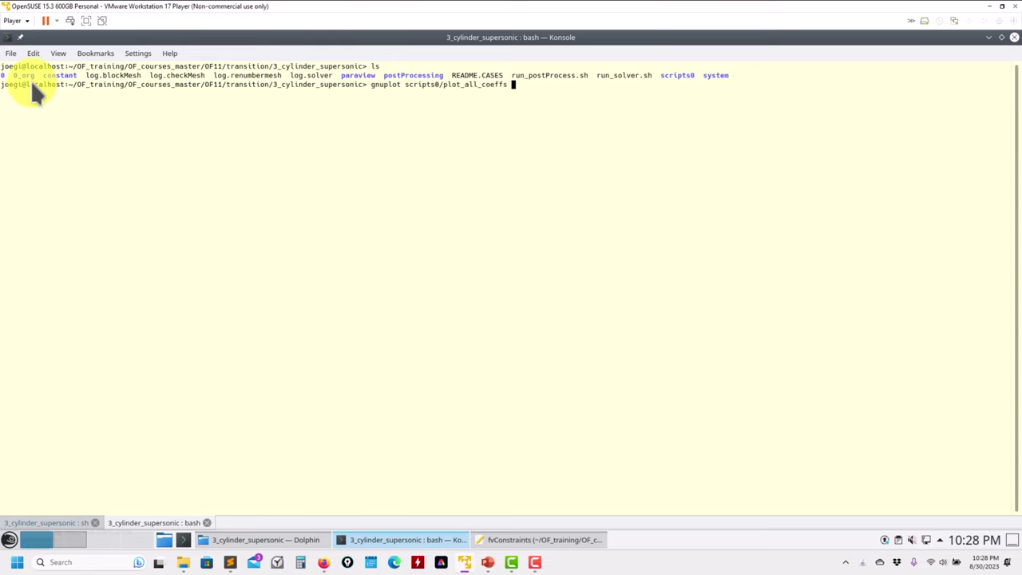
key(Return)
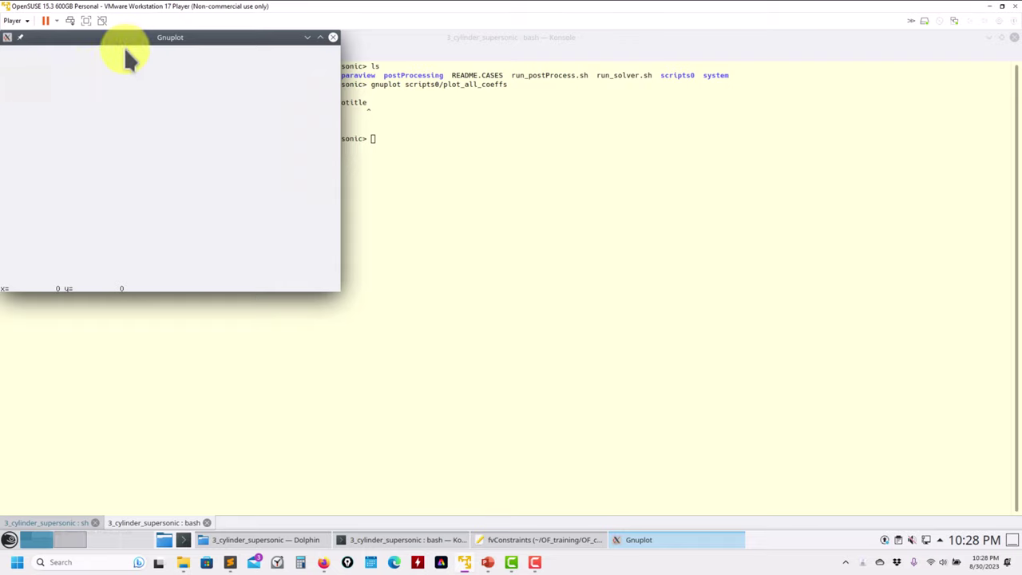
drag(125, 41, 589, 83)
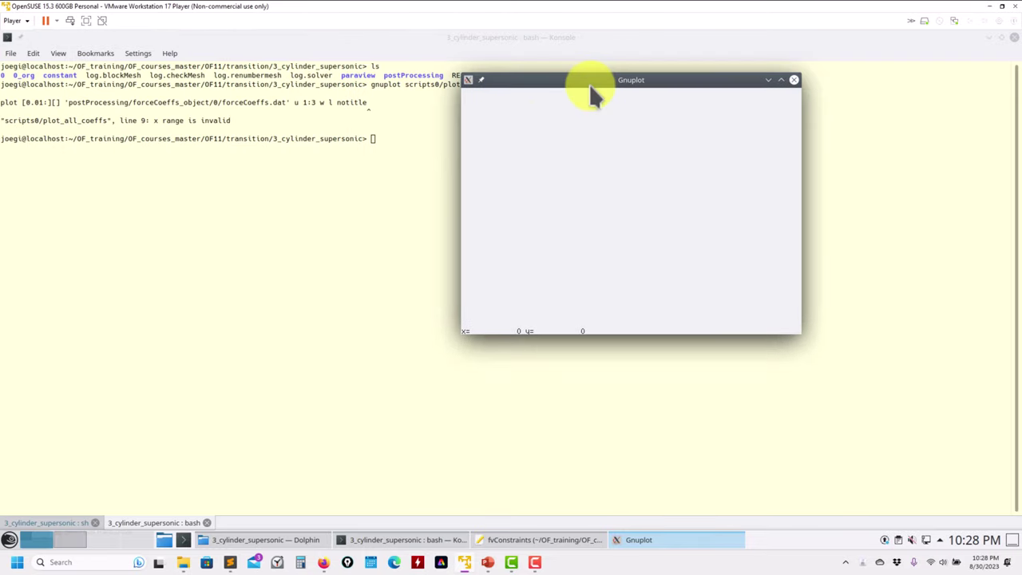
Examine the running solver's log for the limitPressure lines, PIMPLE iterations, force coefficients and minimum and maximum field values
click(54, 519)
scroll(114, 450, up, 5)
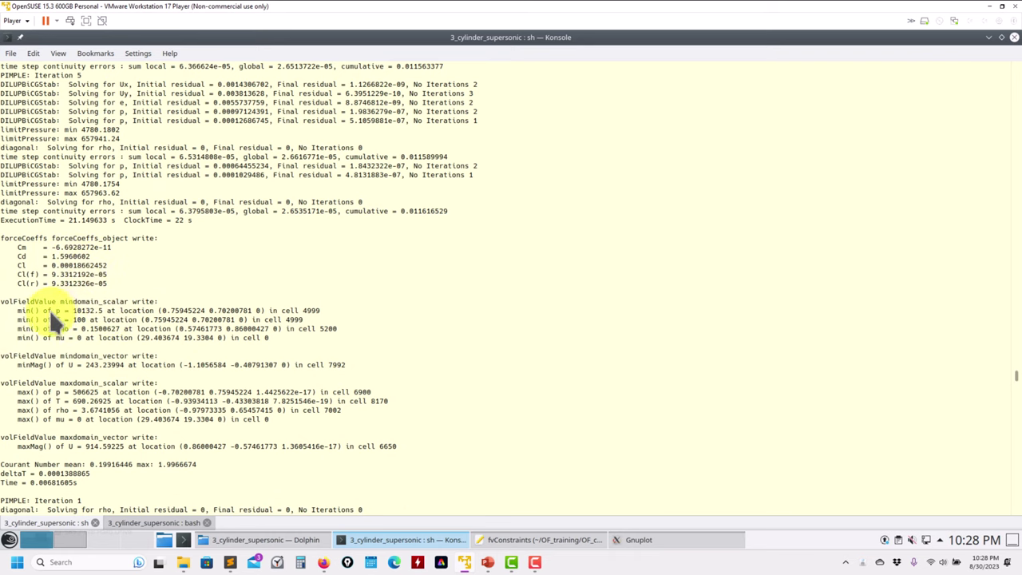
scroll(126, 302, down, 11)
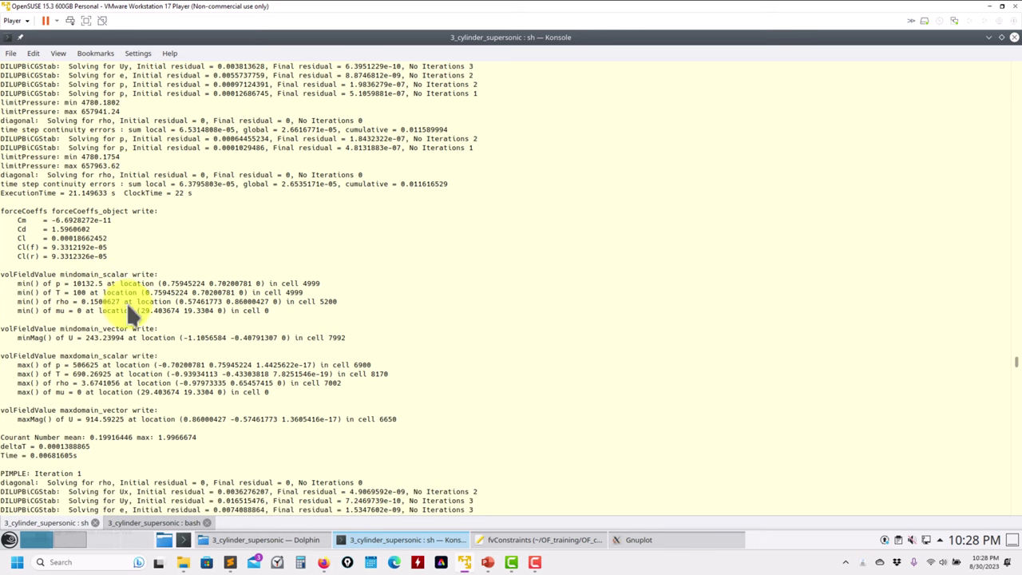
scroll(145, 307, down, 13)
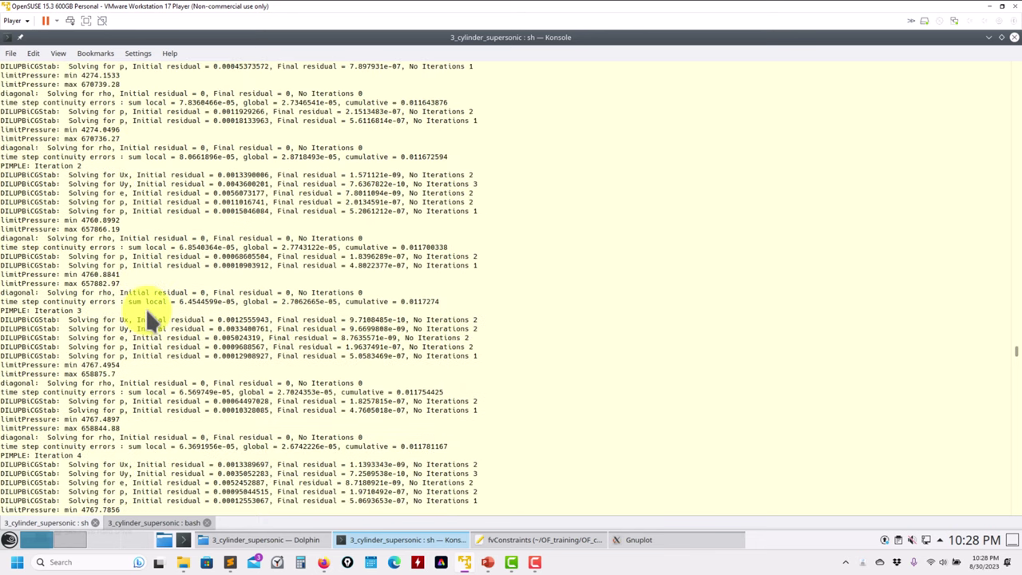
scroll(144, 314, down, 6)
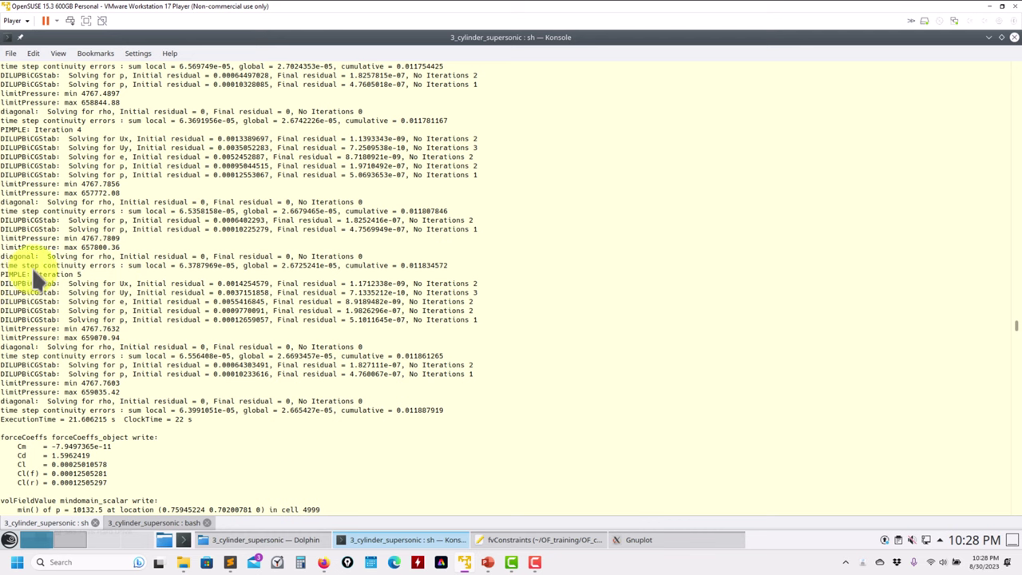
drag(35, 265, 1, 273)
scroll(189, 300, down, 1)
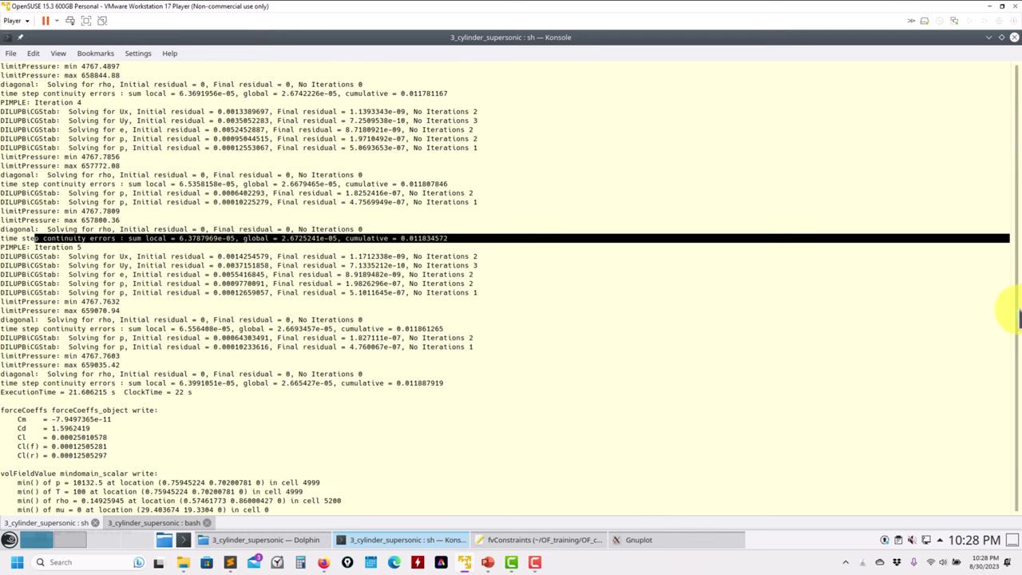
drag(1014, 312, 998, 502)
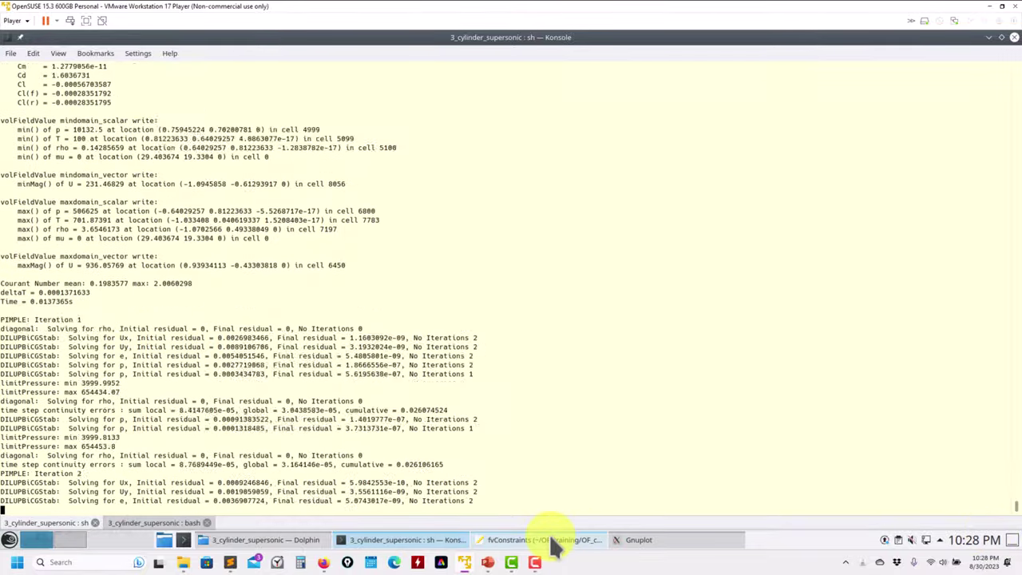
Check the outer corrector settings in the PIMPLE block of fvSolution and return to the solver log
click(548, 541)
click(617, 73)
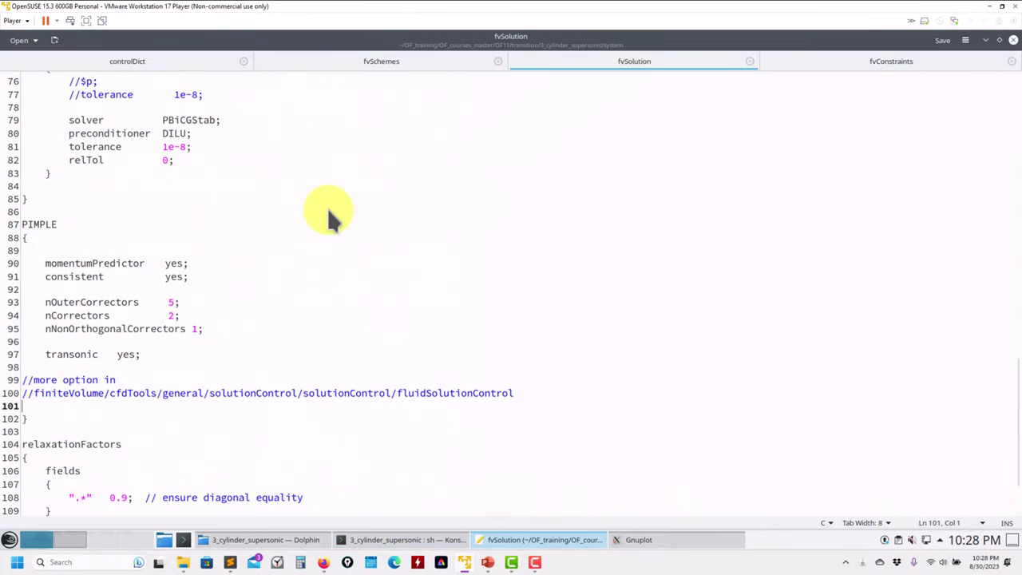
scroll(324, 238, down, 2)
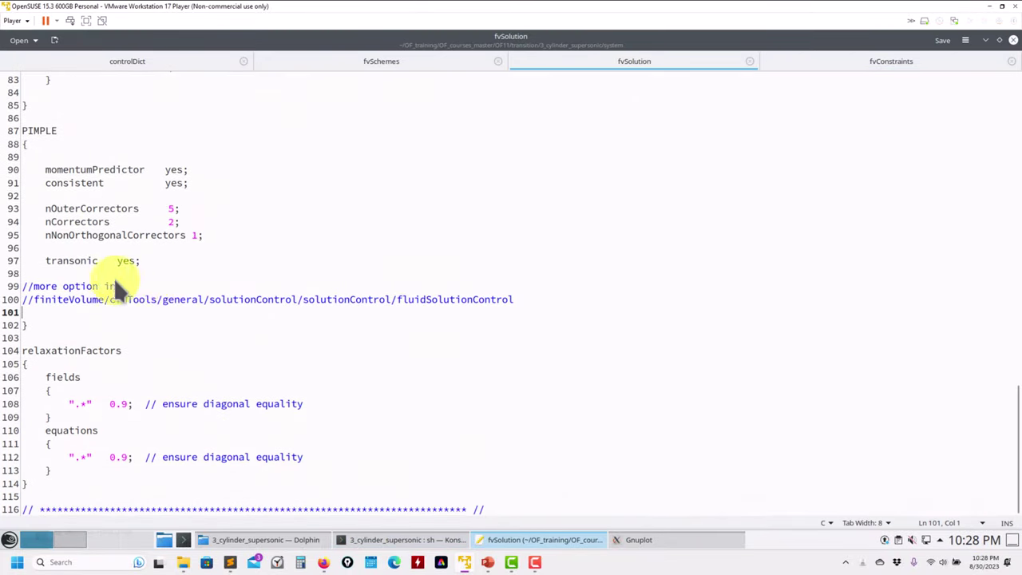
click(985, 40)
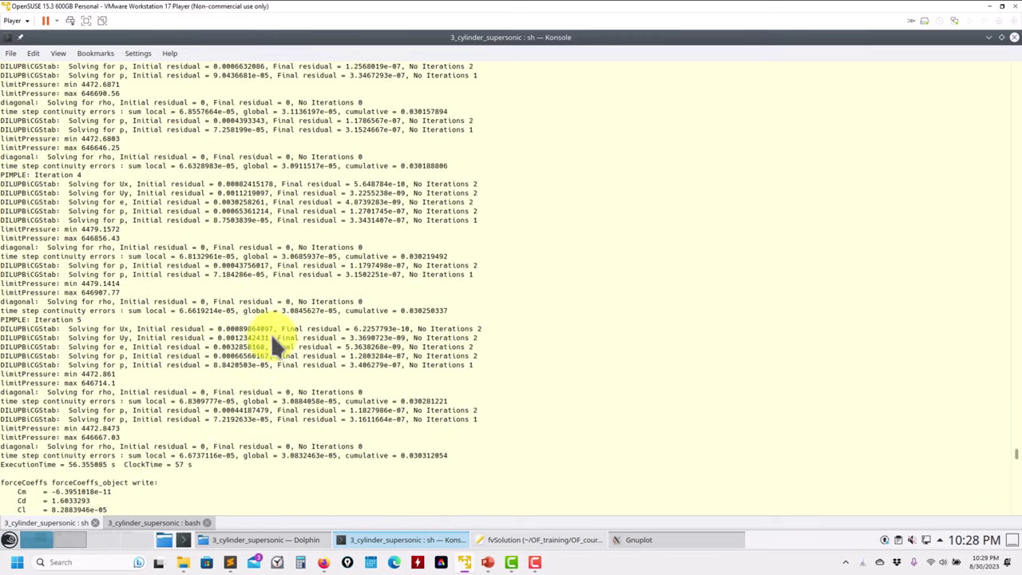
Highlight the initial residuals of Ux and Uy under PIMPLE iteration 5 in the solver log
drag(273, 329, 206, 329)
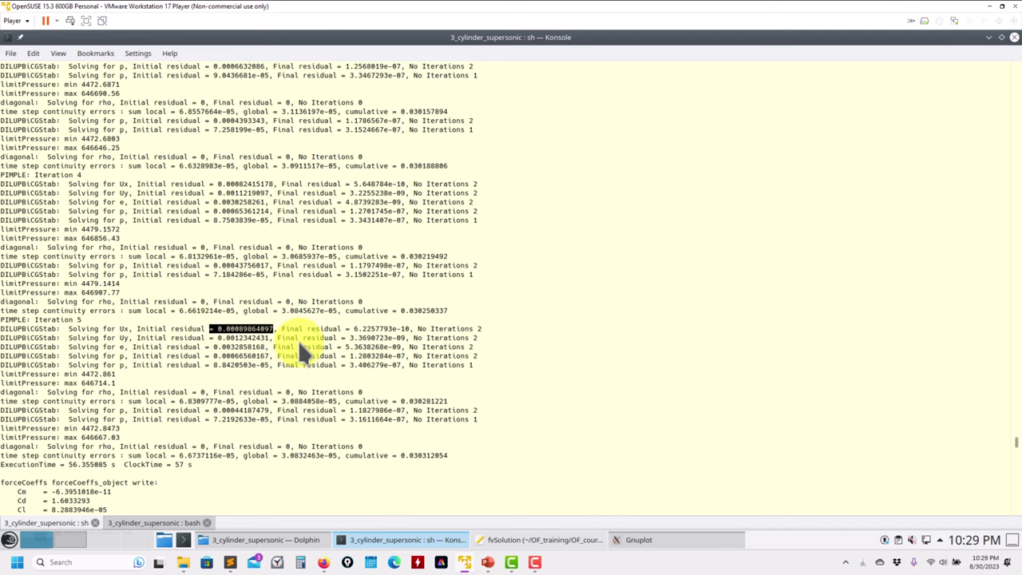
drag(273, 339, 834, 323)
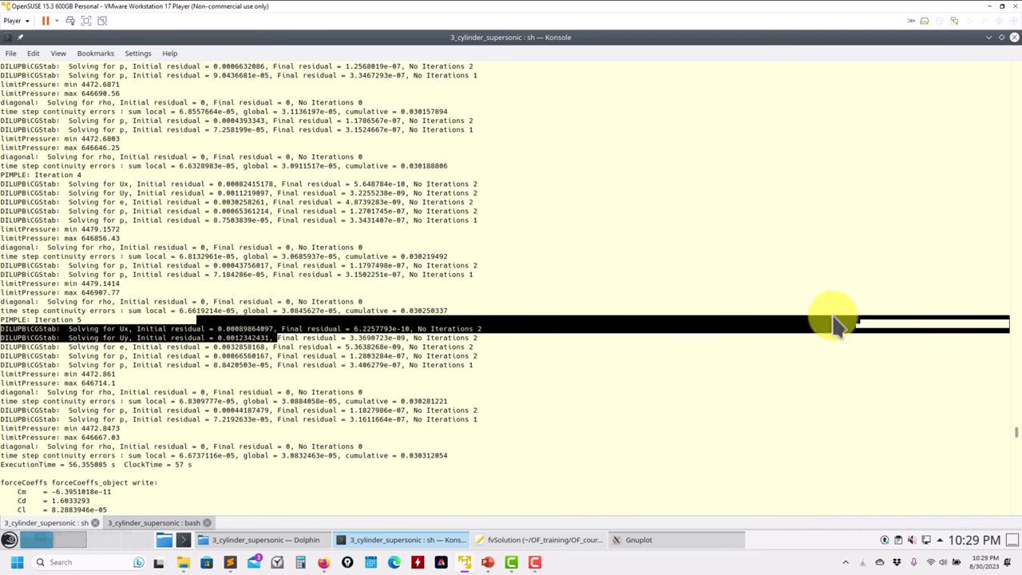
scroll(456, 342, down, 10)
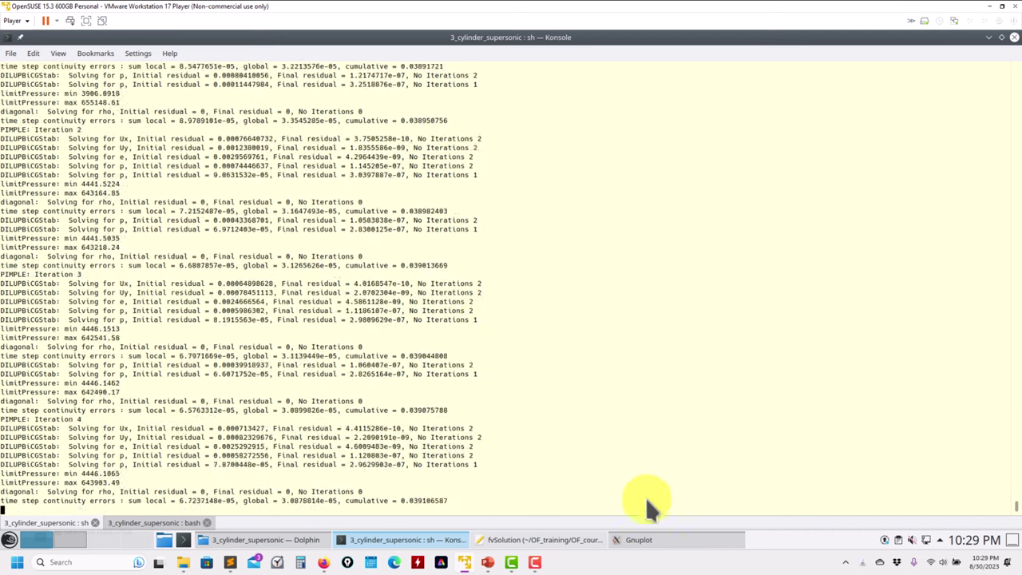
Rerun gnuplot scripts0/plot_all_coeffs in the second terminal session and move the new plot window clear of the command output
click(650, 541)
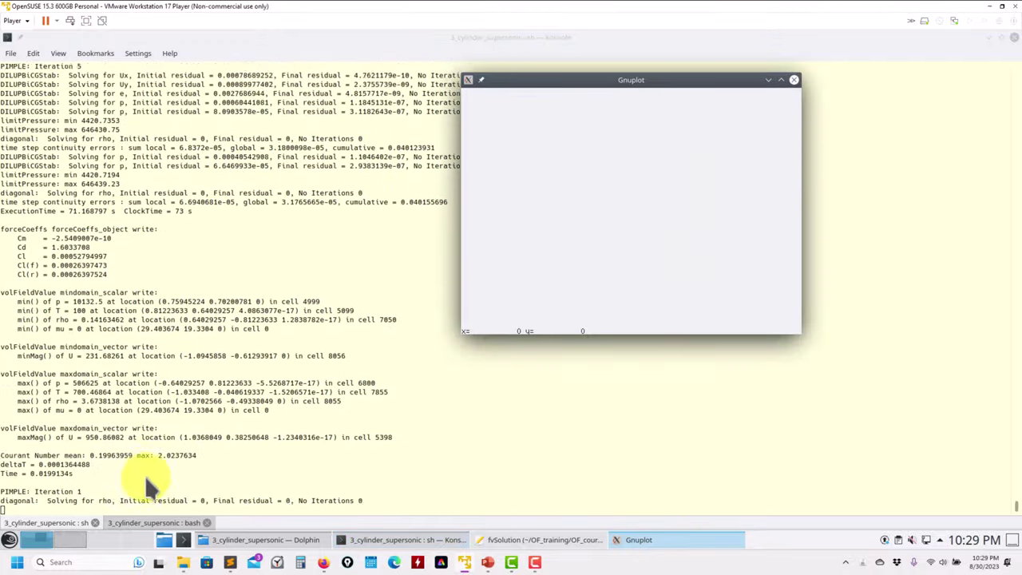
click(147, 521)
key(ctrl+c)
key(Up)
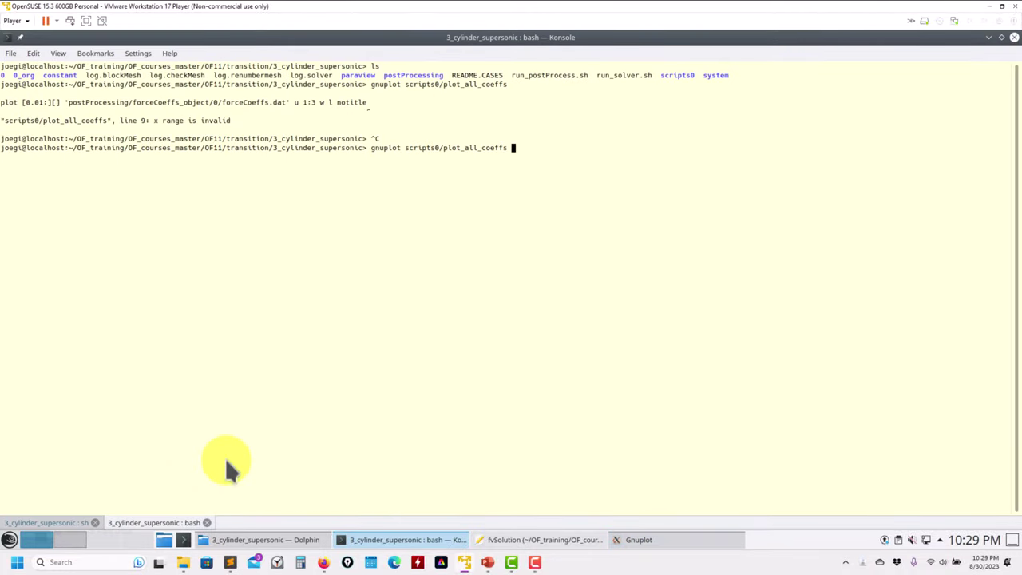
key(Return)
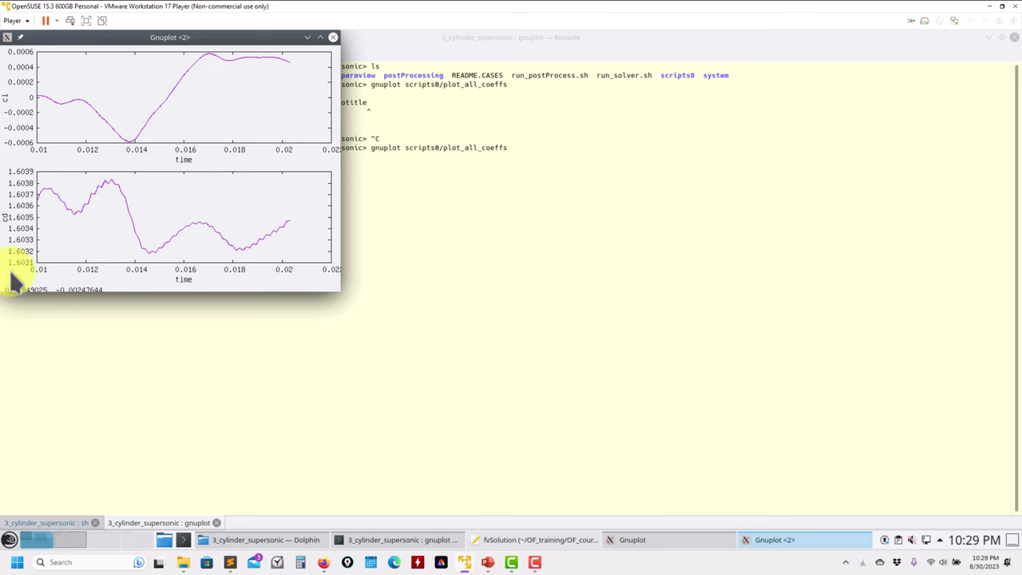
drag(258, 37, 342, 142)
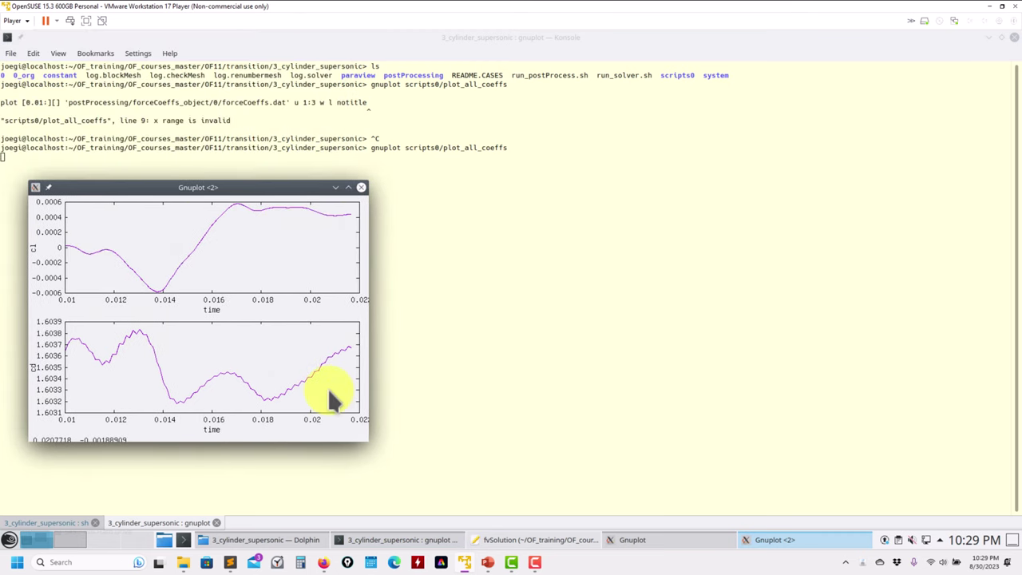
Check the solver's progress and open run_solver.sh from the case folder in the text editor
click(64, 520)
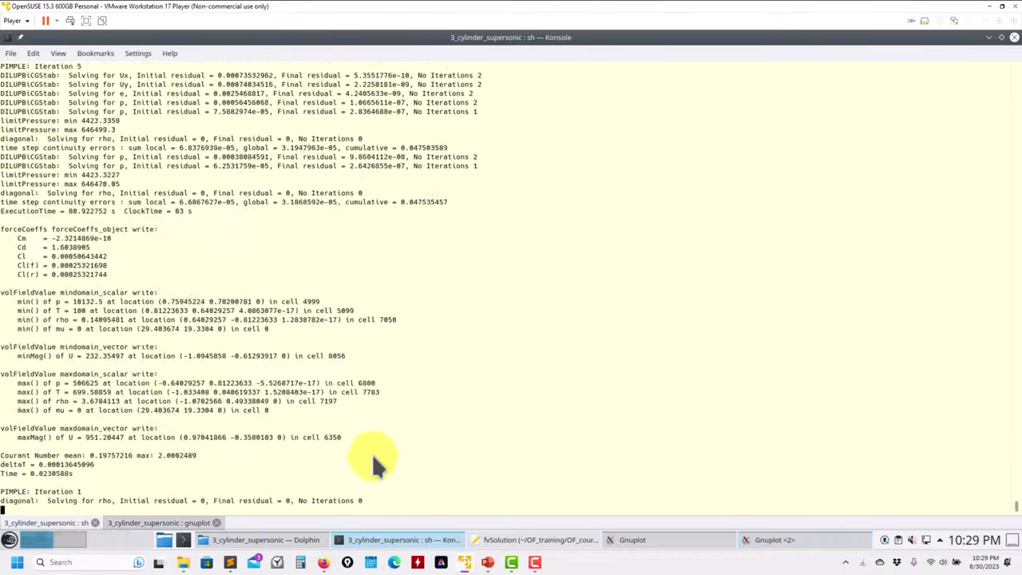
click(519, 540)
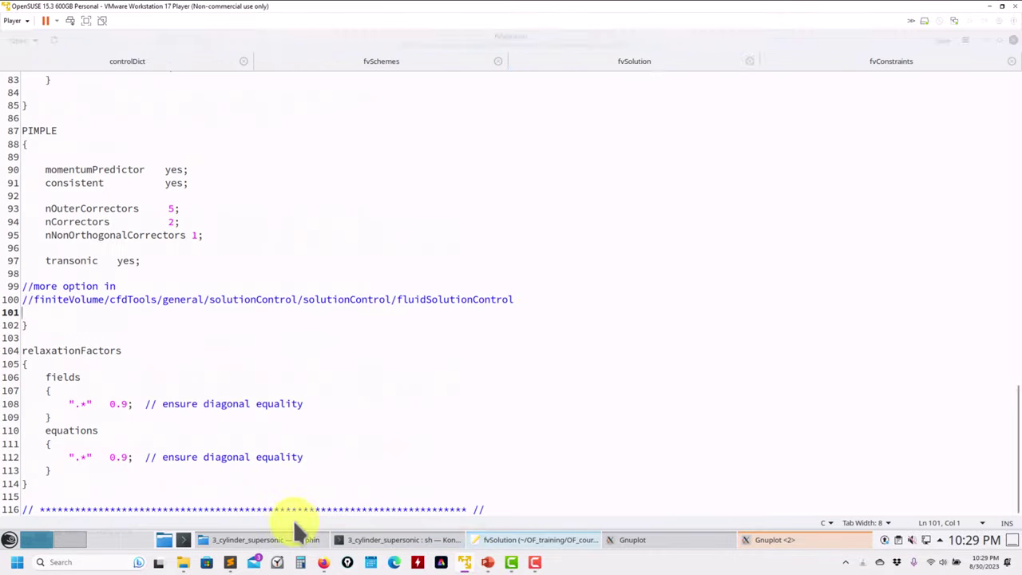
click(263, 543)
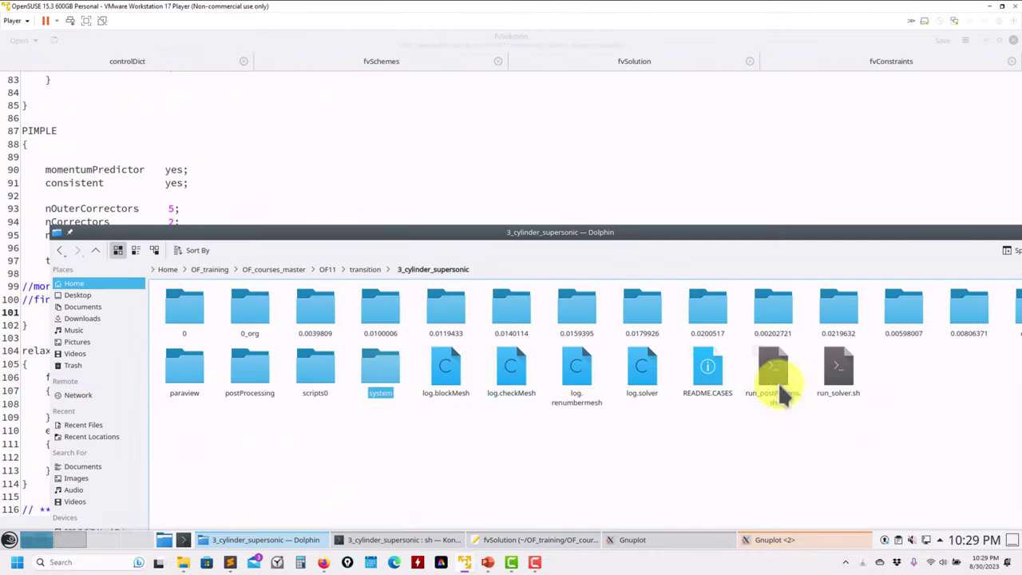
drag(838, 371, 584, 130)
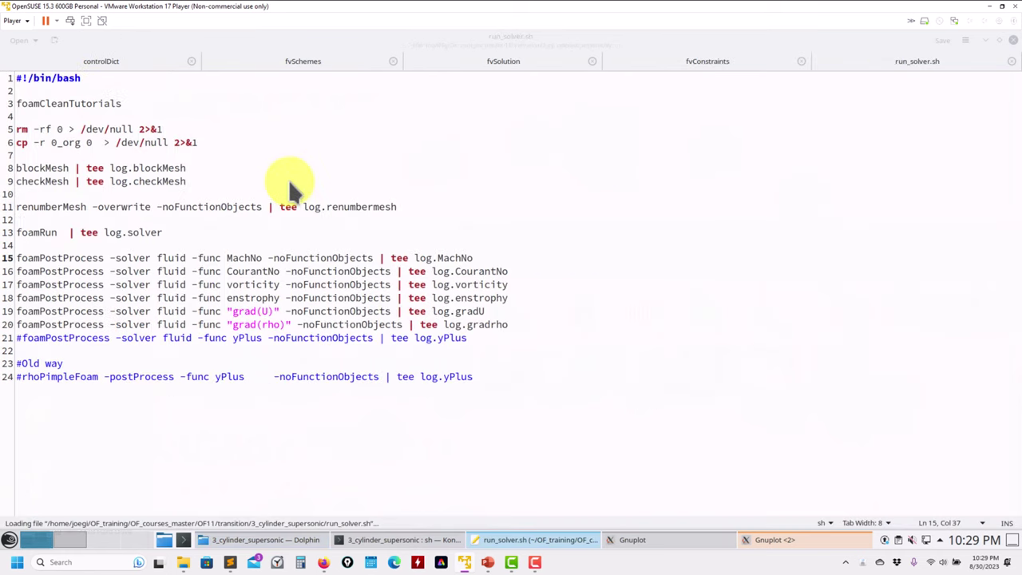
click(278, 193)
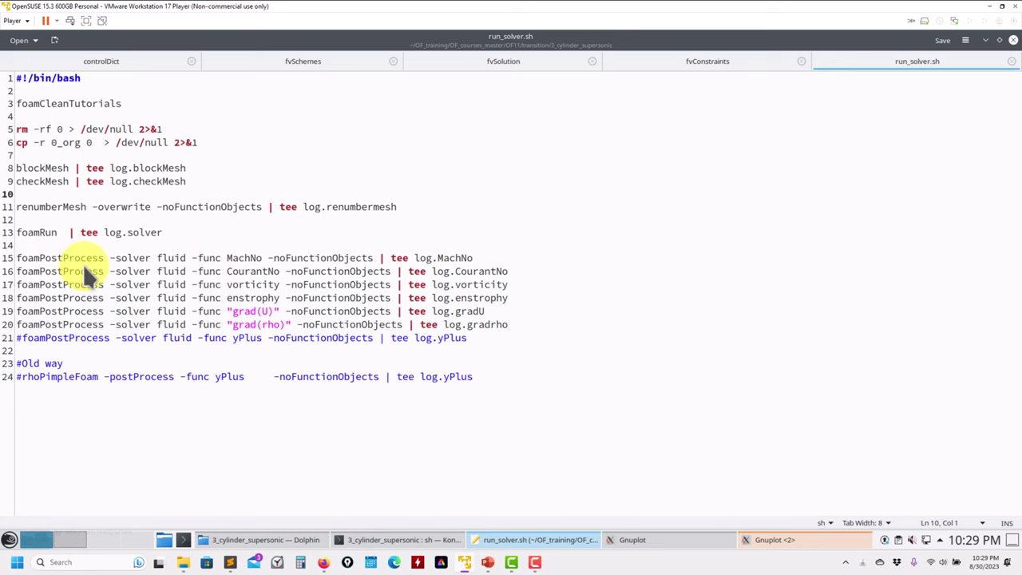
Look back through the function objects in controlDict, from the min/max domain blocks up to the yplus_stats block
click(100, 61)
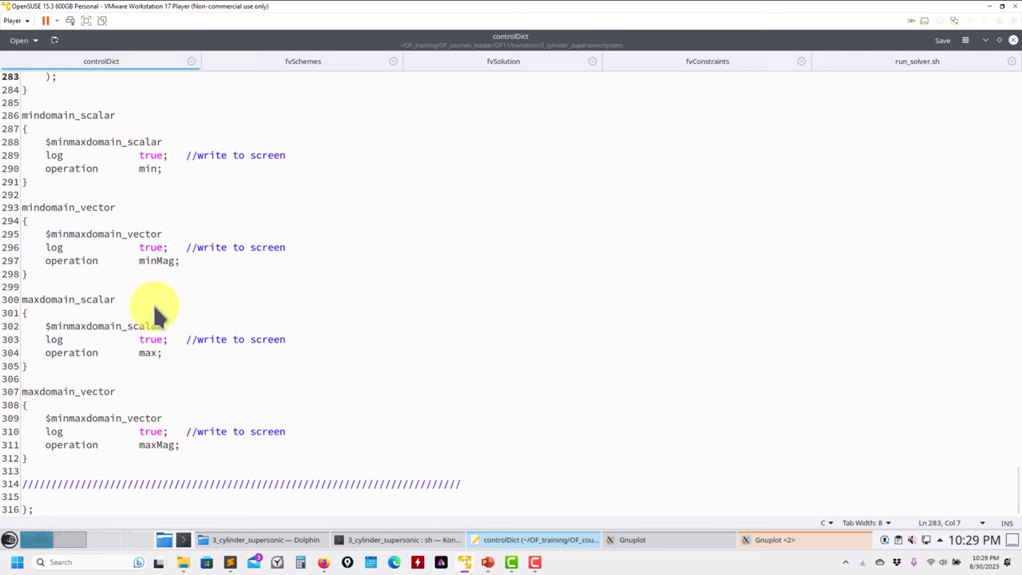
scroll(152, 303, up, 7)
scroll(153, 304, up, 19)
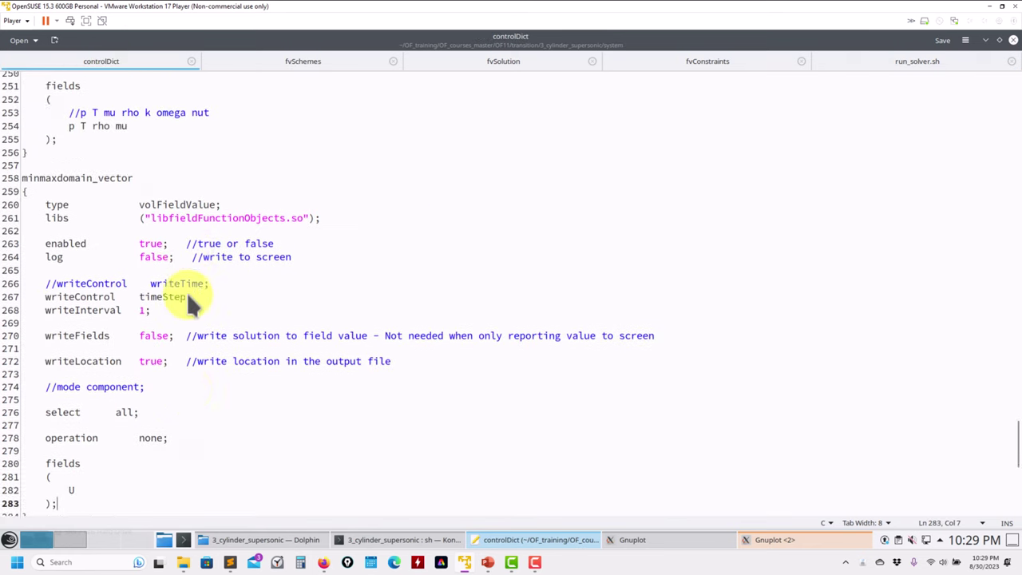
scroll(189, 303, up, 9)
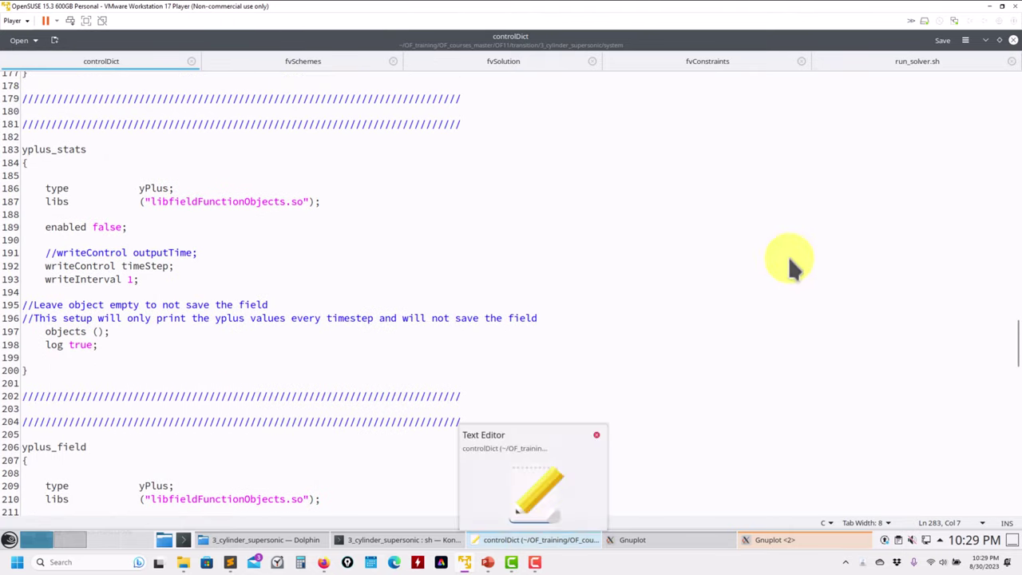
click(533, 540)
click(535, 539)
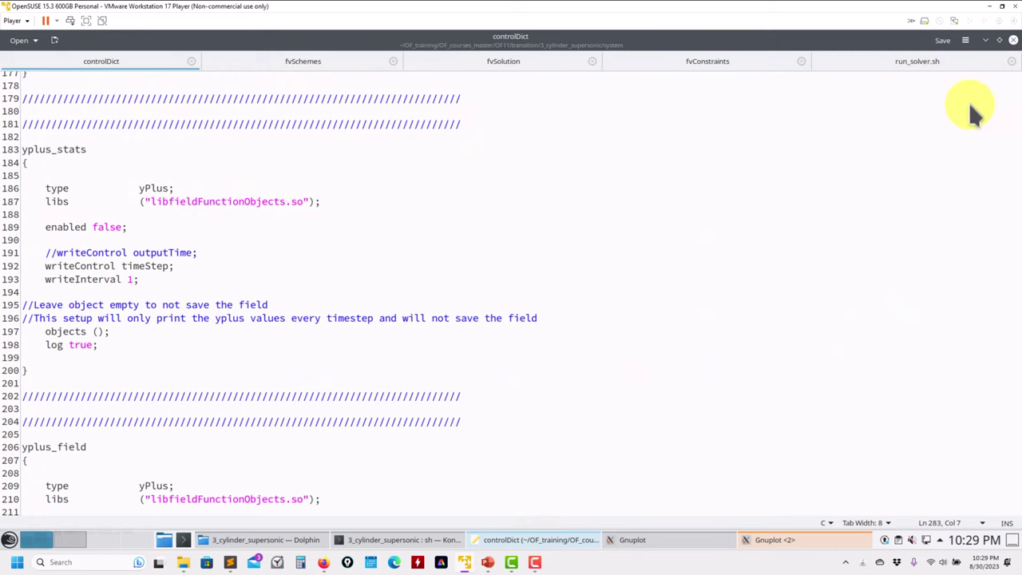
Detach run_solver.sh into its own editor window and highlight the -solver fluid option in the MachNo foamPostProcess command
click(923, 64)
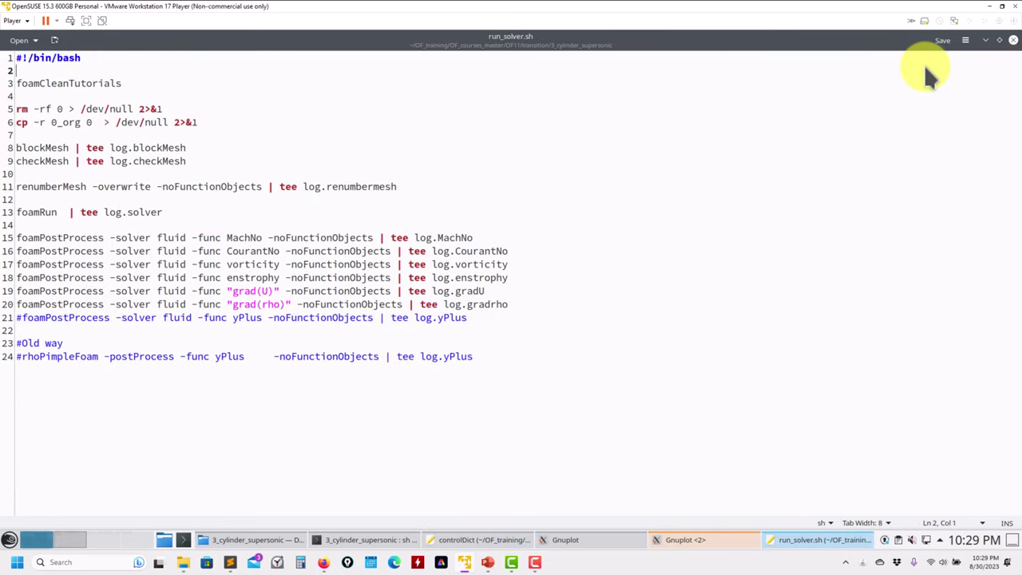
click(42, 237)
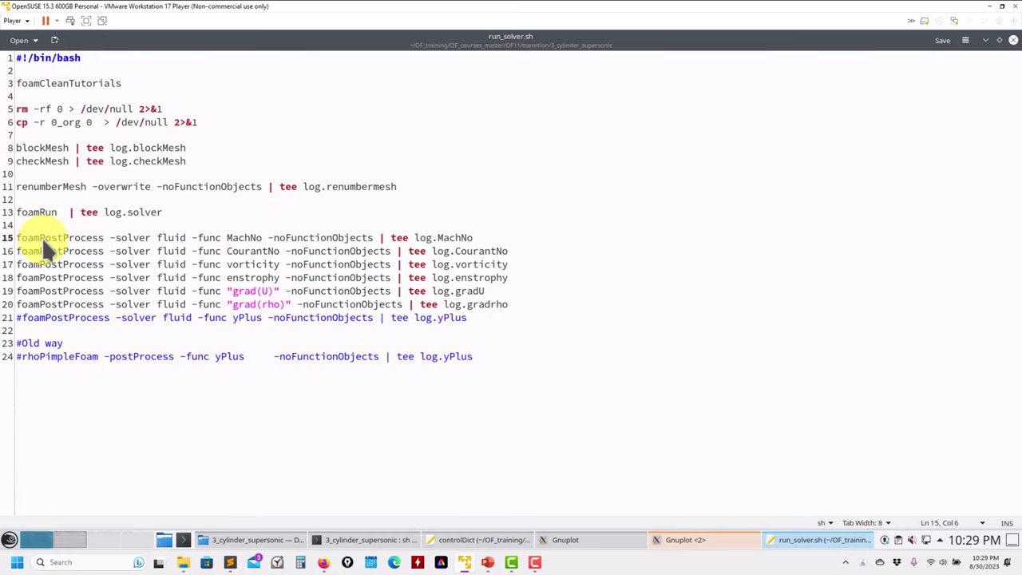
drag(191, 237, 109, 235)
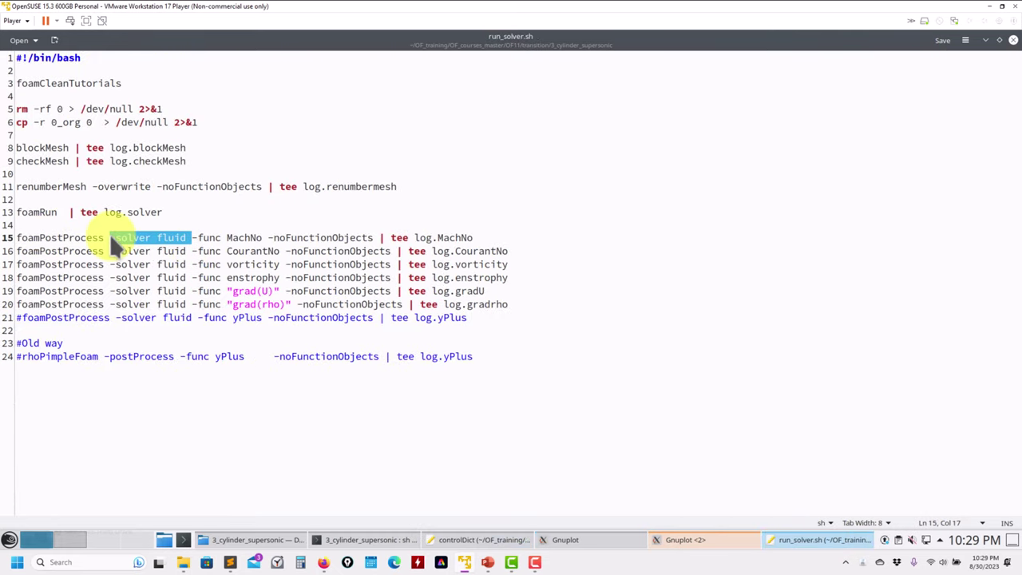
click(109, 235)
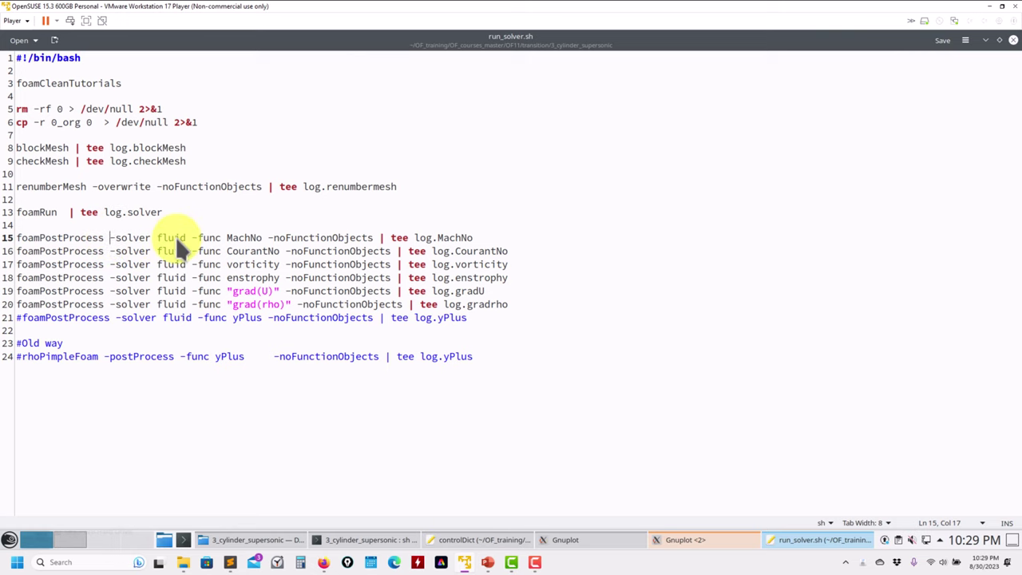
key(ctrl+Right)
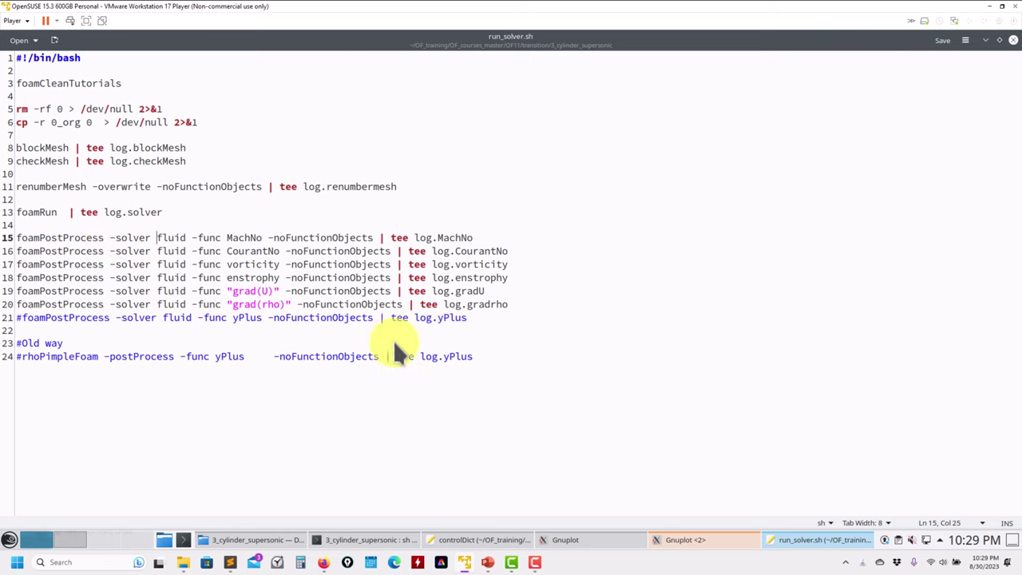
Highlight the solver entry near the start of controlDict and return to run_solver.sh
click(457, 545)
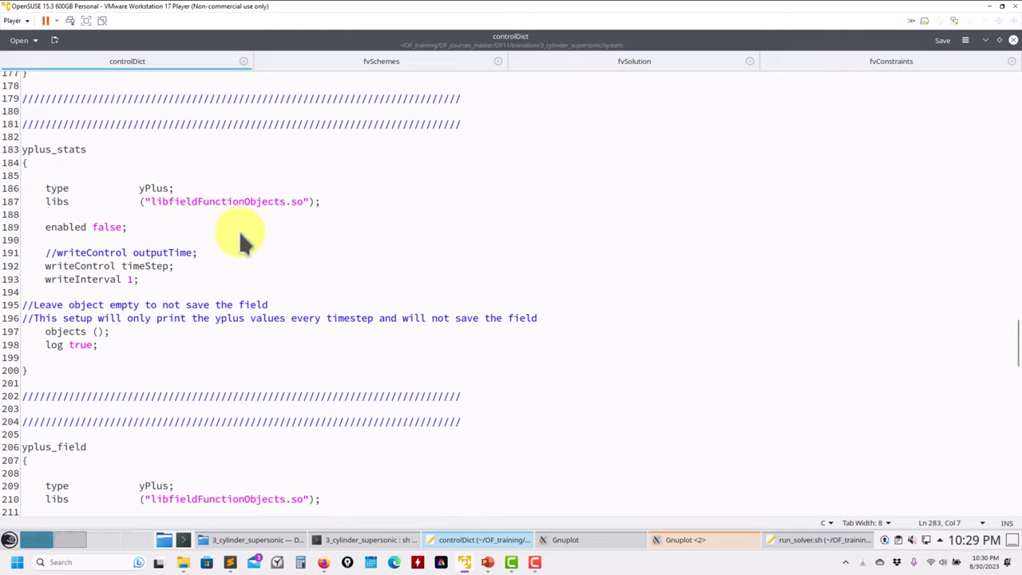
scroll(239, 230, up, 20)
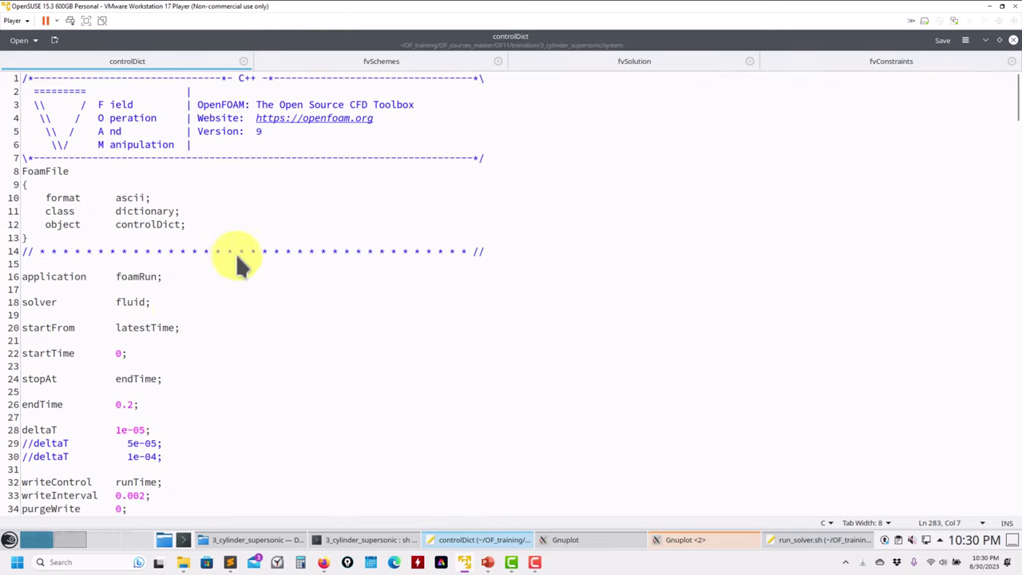
click(127, 304)
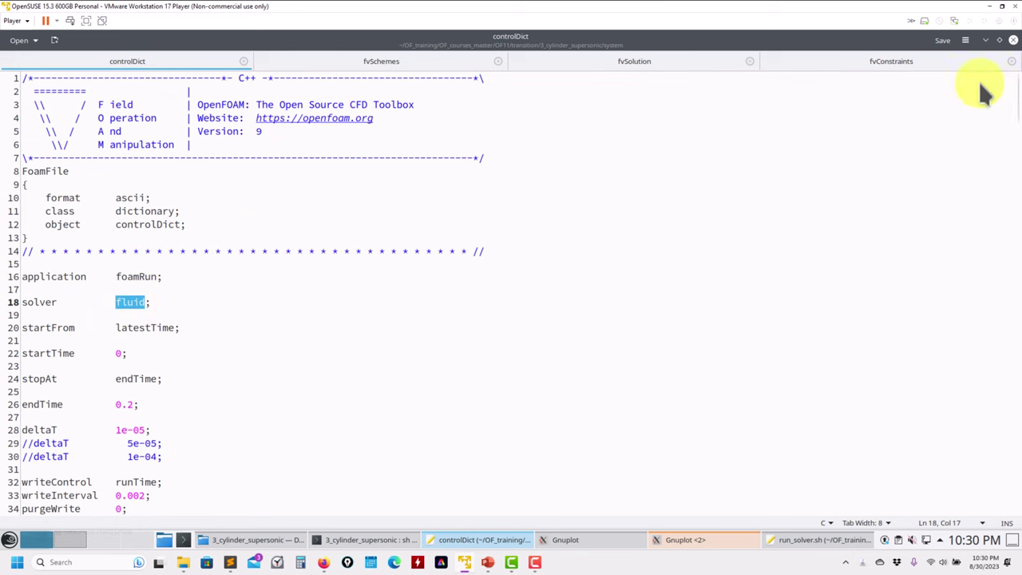
key(Left)
click(987, 41)
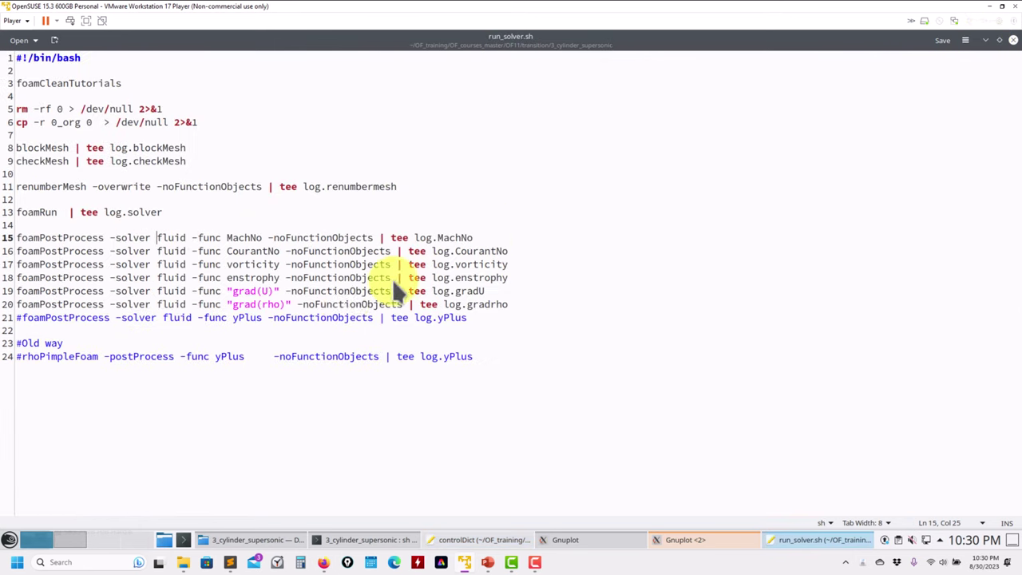
Switch to Firefox, open the foamPostProcess link on the modular solvers page, and highlight its "-solver fluid -region cooling -latestTime" usage example
click(322, 561)
scroll(547, 316, down, 4)
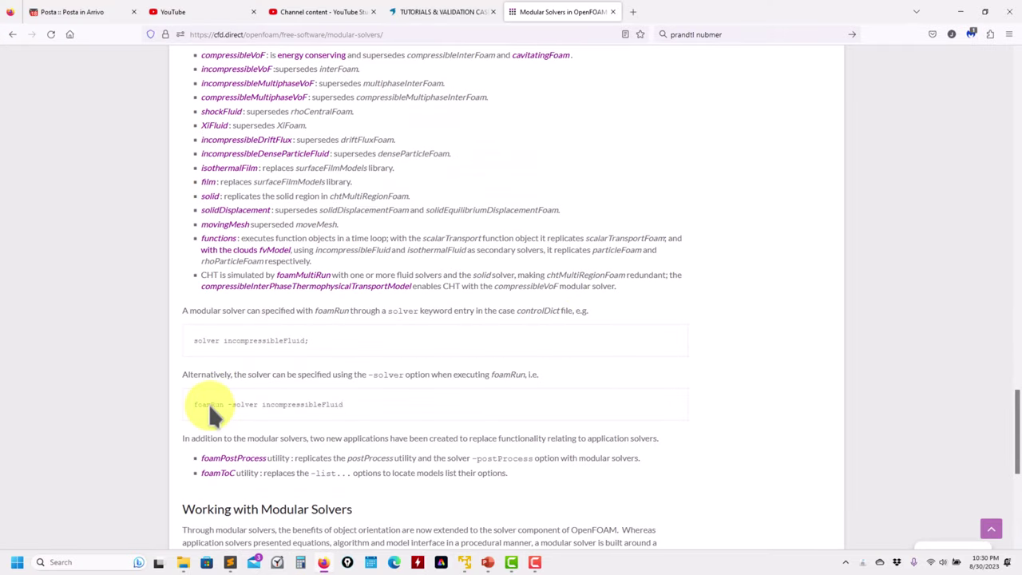
click(226, 458)
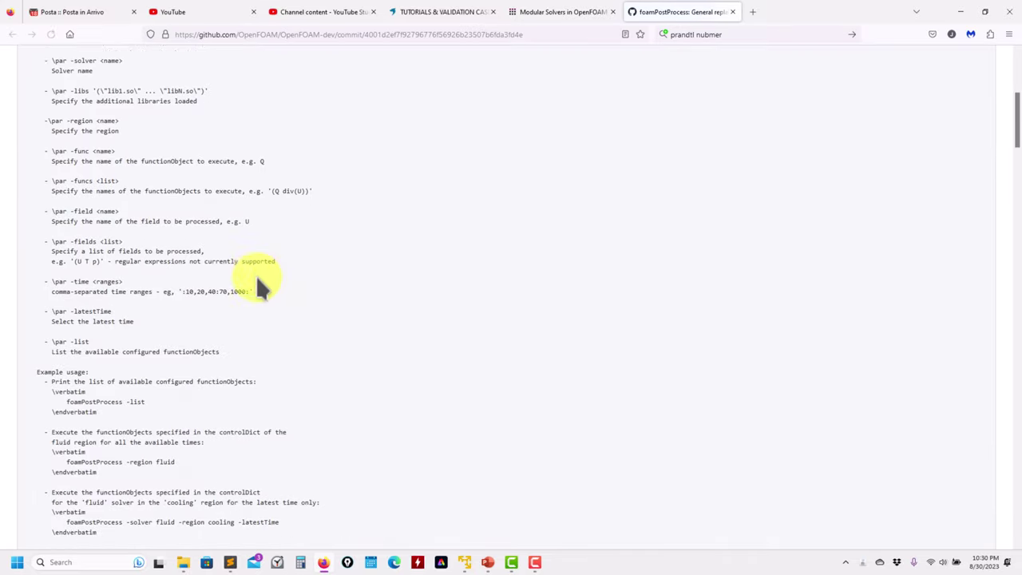
scroll(259, 284, down, 5)
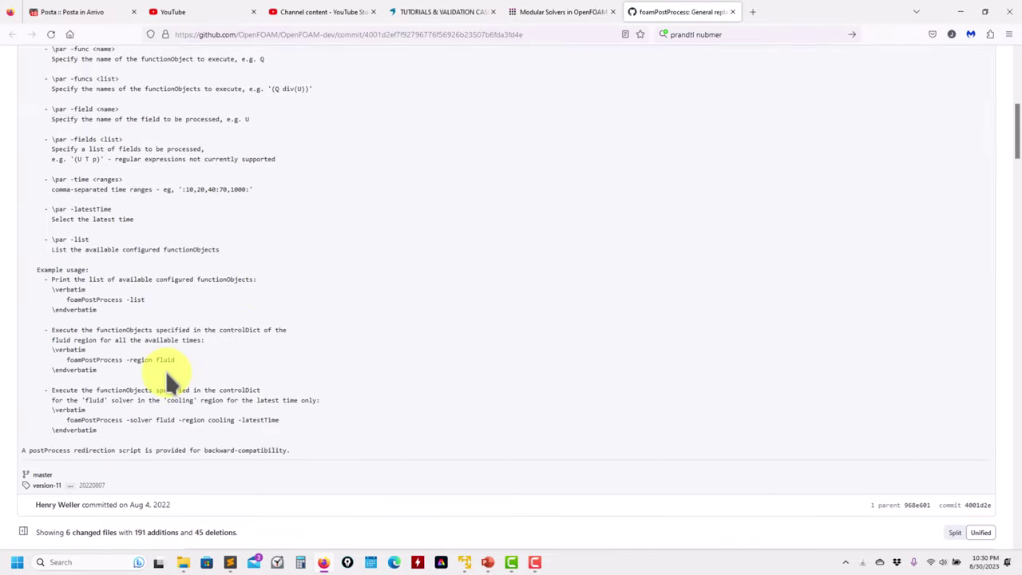
triple_click(132, 419)
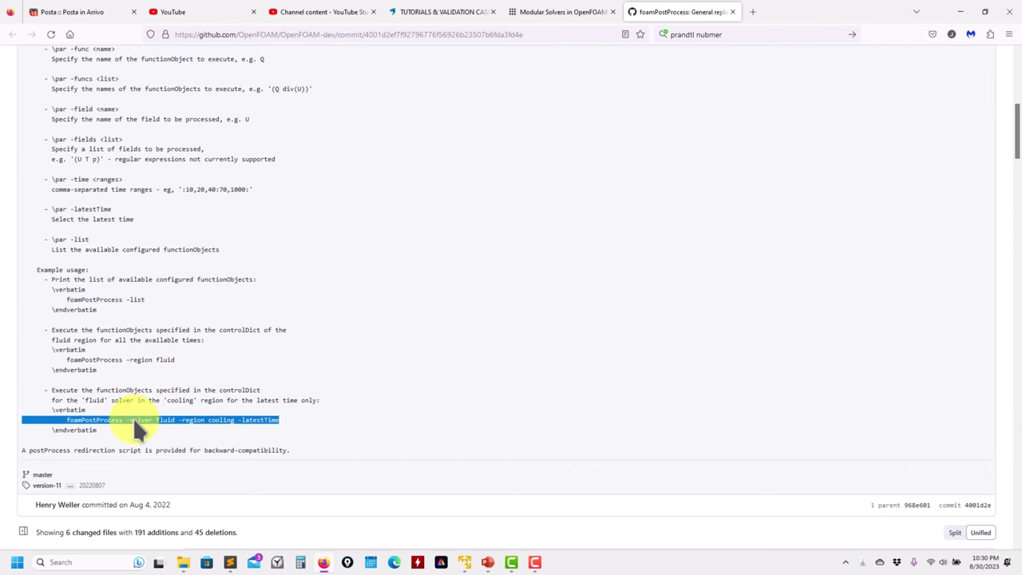
click(961, 11)
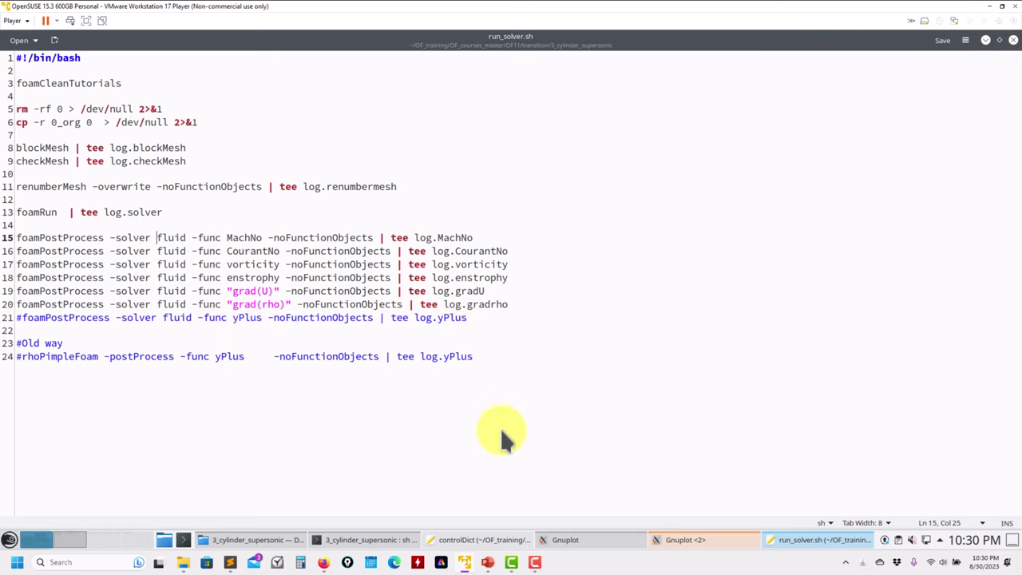
Switch to PowerPoint to watch the supersonic cylinder animation on slide 19, and return to the virtual machine
key(alt+Tab)
mouse_move(487, 562)
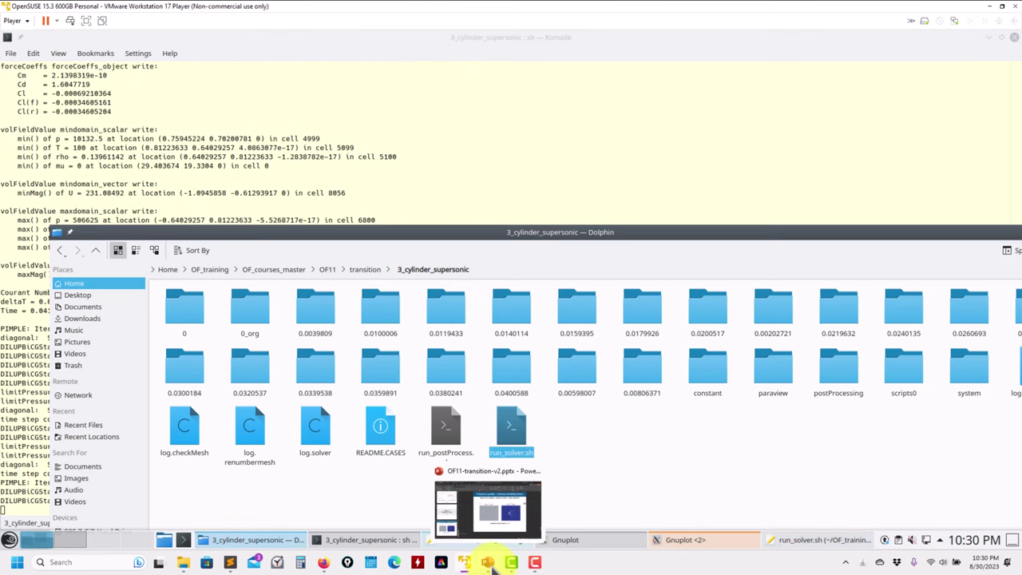
click(489, 559)
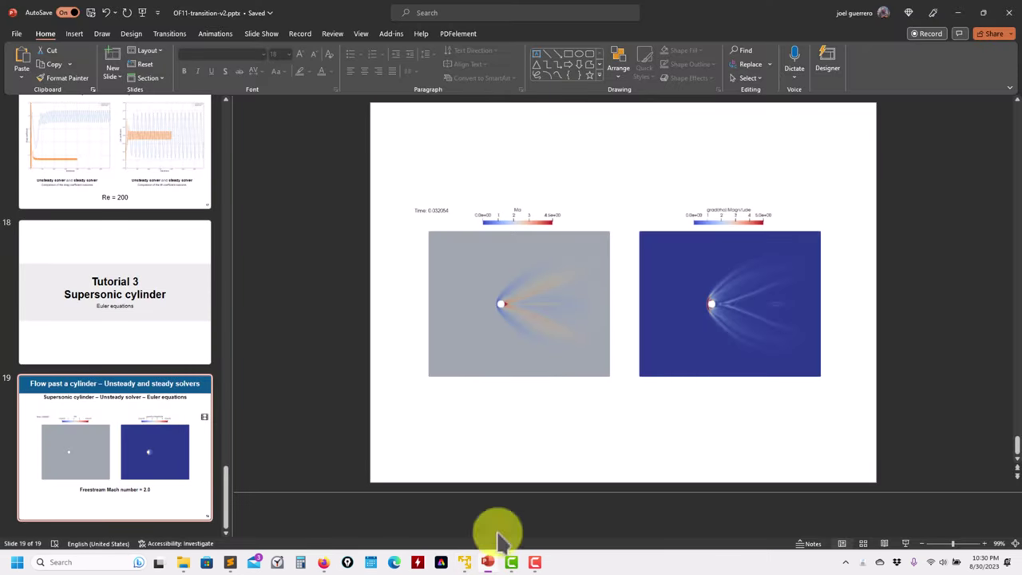
click(843, 342)
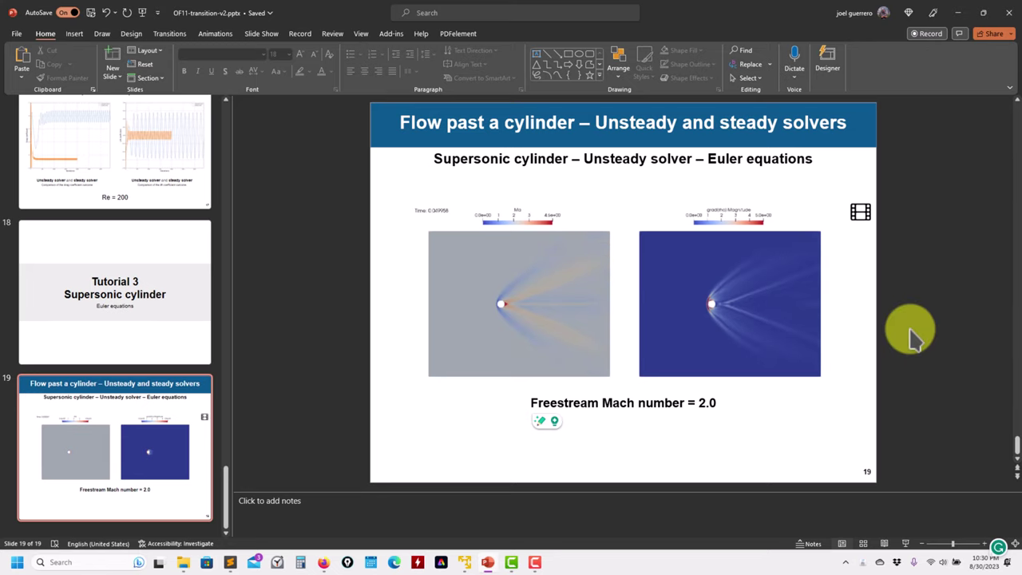
click(464, 562)
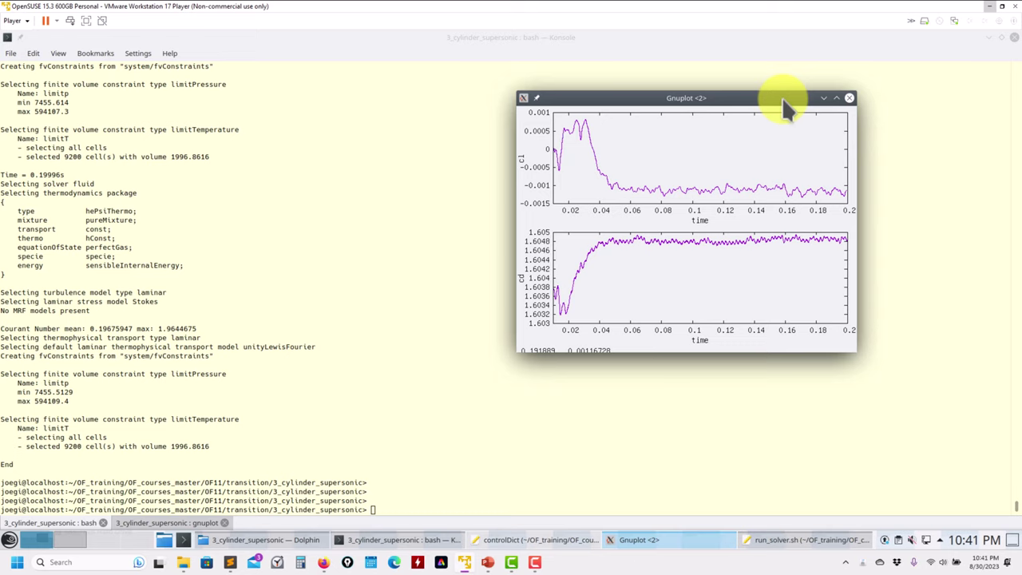
Reposition the force coefficient plot window and enlarge it over the terminal
drag(723, 104, 572, 124)
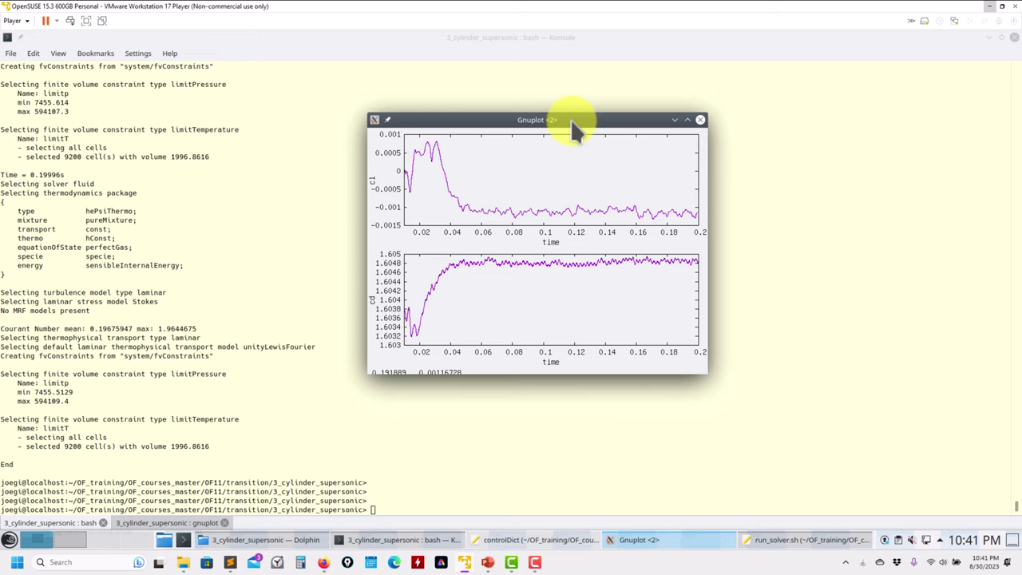
drag(570, 118, 385, 110)
drag(523, 367, 773, 418)
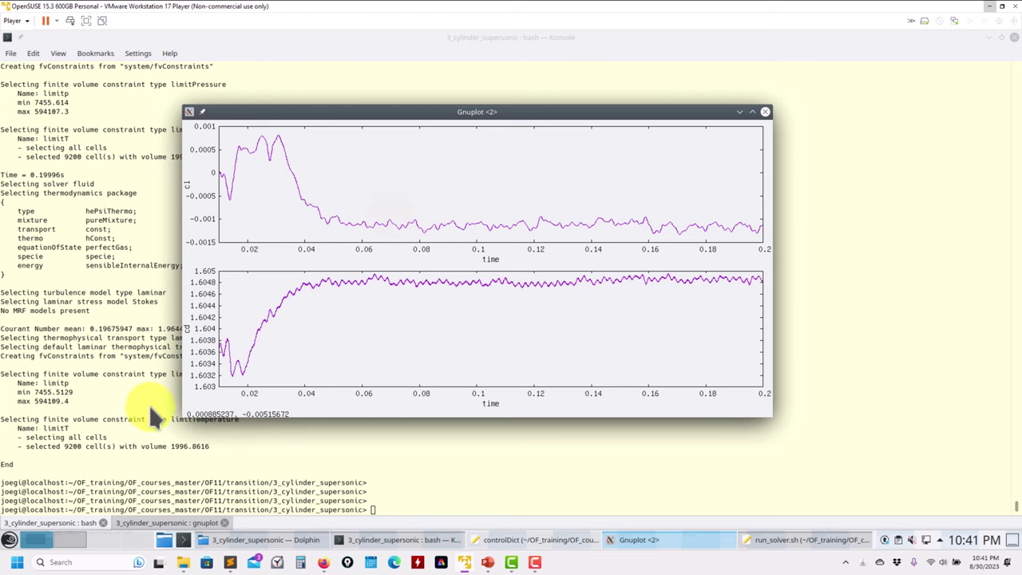
List the contents of the 3_cylinder_supersonic case folder in the terminal with ls
click(99, 390)
text(ls)
key(Return)
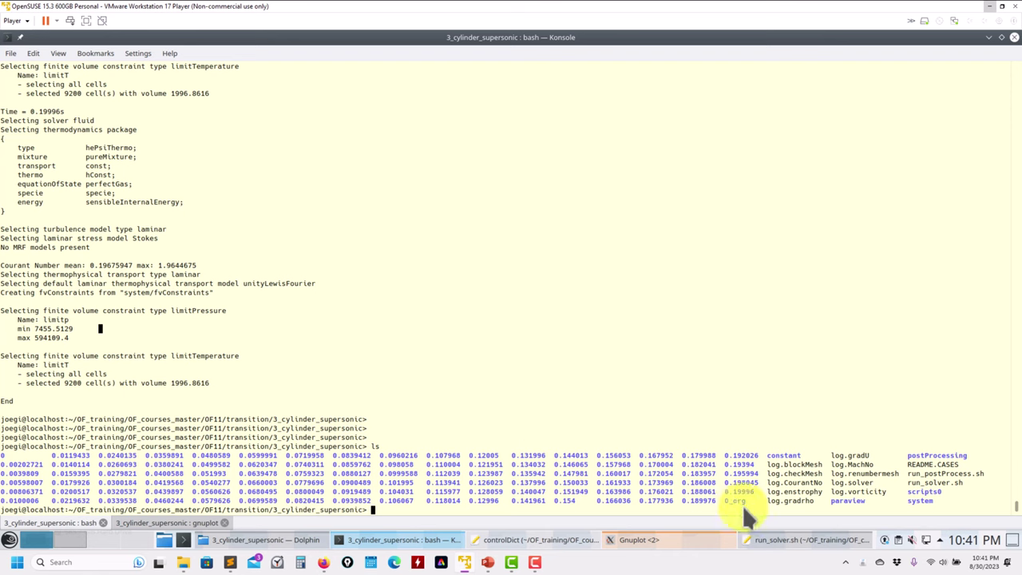
Examine the function objects in controlDict from minmaxdomain_vector back to yplus_stats, and return to run_solver.sh
click(764, 541)
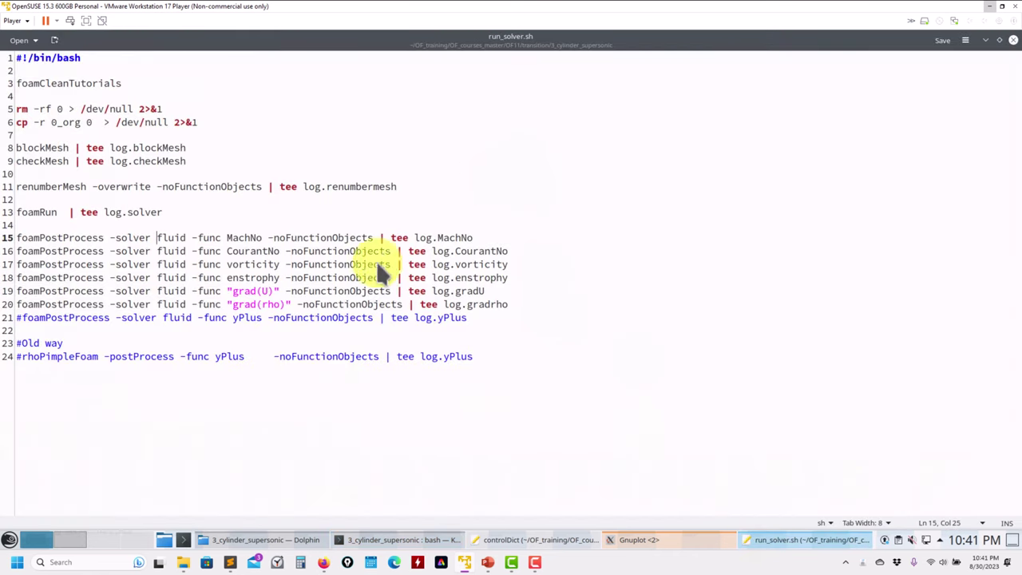
click(520, 539)
scroll(304, 364, down, 20)
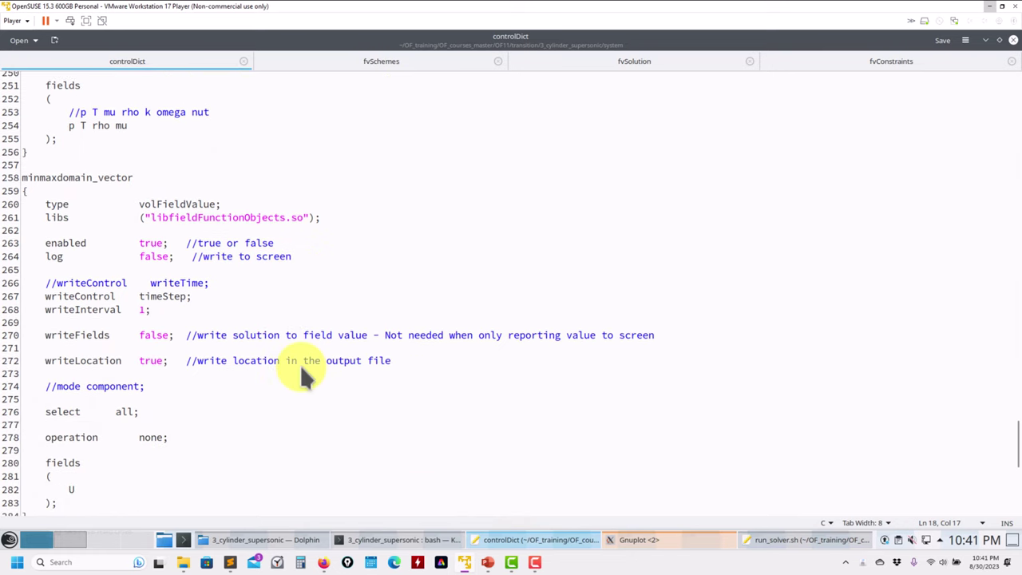
scroll(302, 368, up, 14)
scroll(302, 372, up, 5)
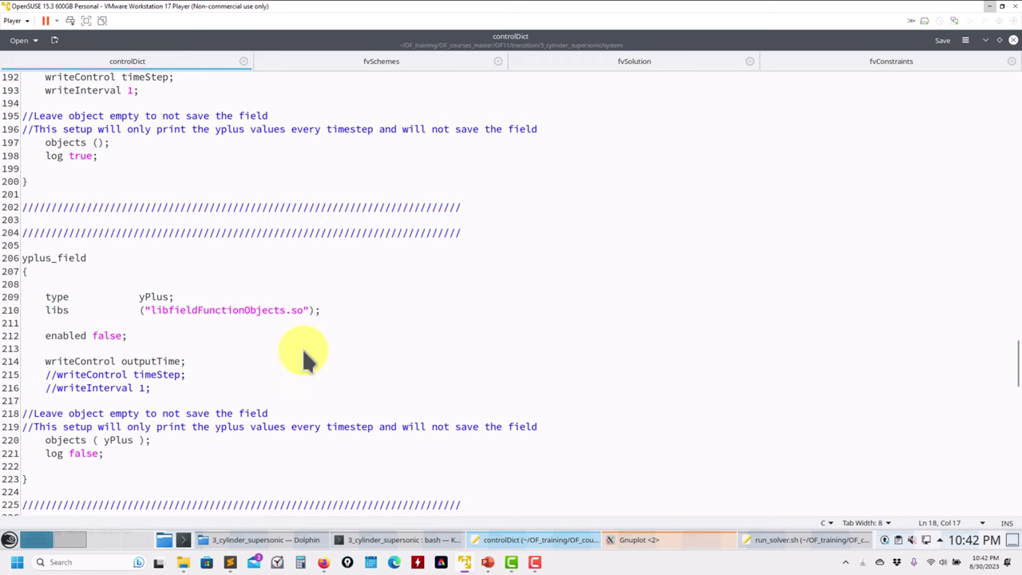
scroll(307, 359, up, 6)
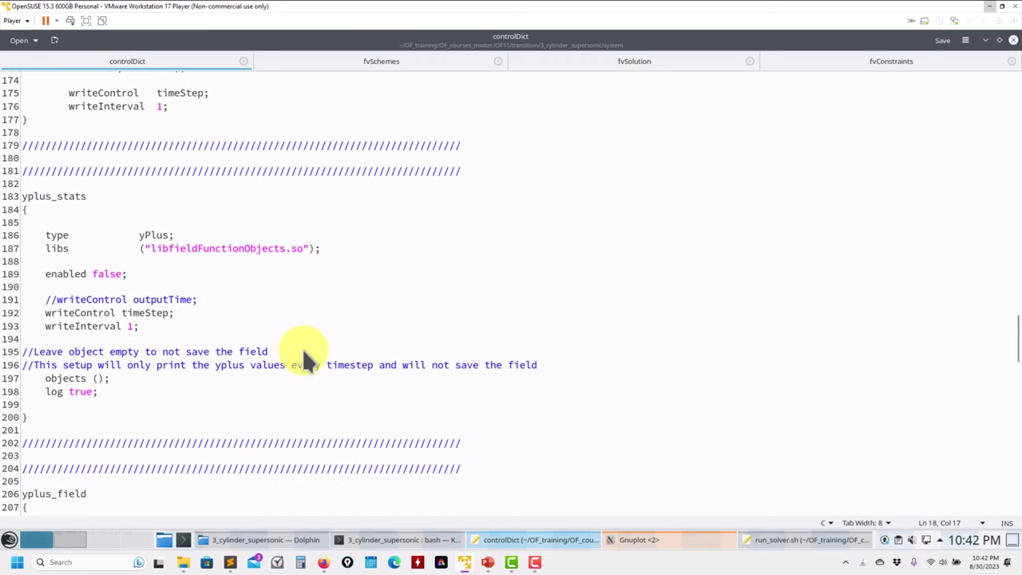
scroll(305, 357, up, 1)
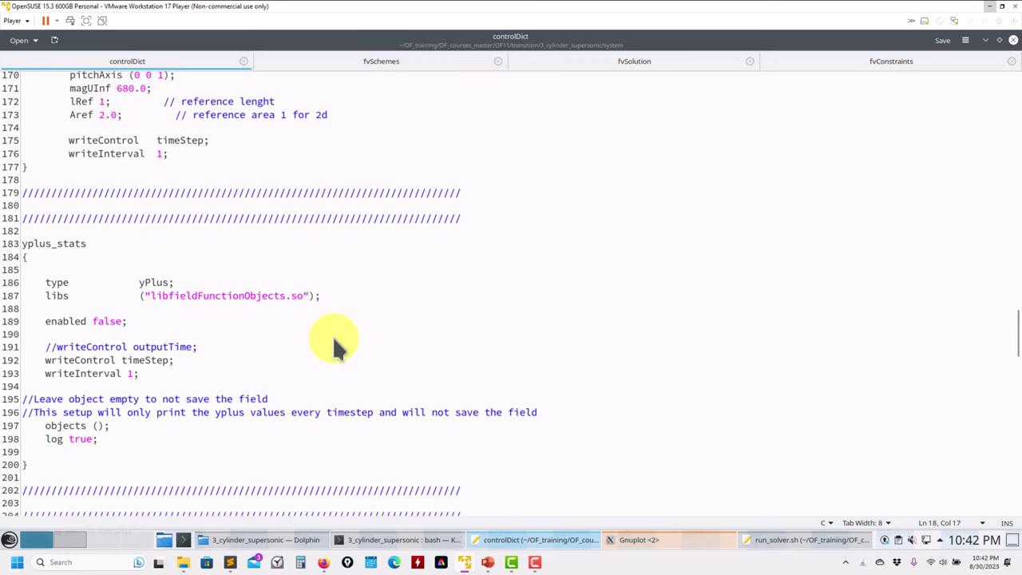
click(986, 42)
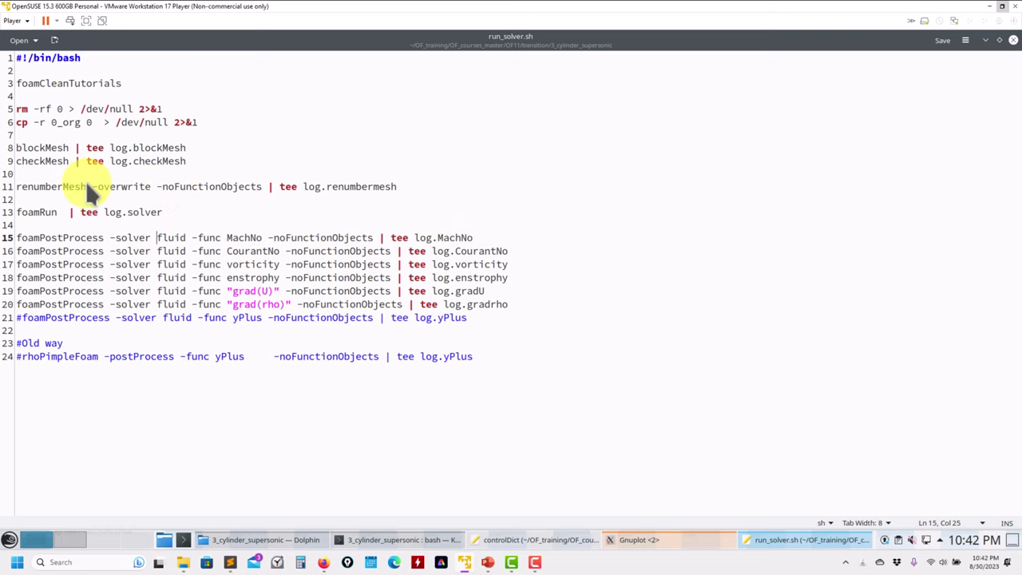
Highlight the renumberMesh and foamRun commands in run_solver.sh
double_click(34, 185)
key(Escape)
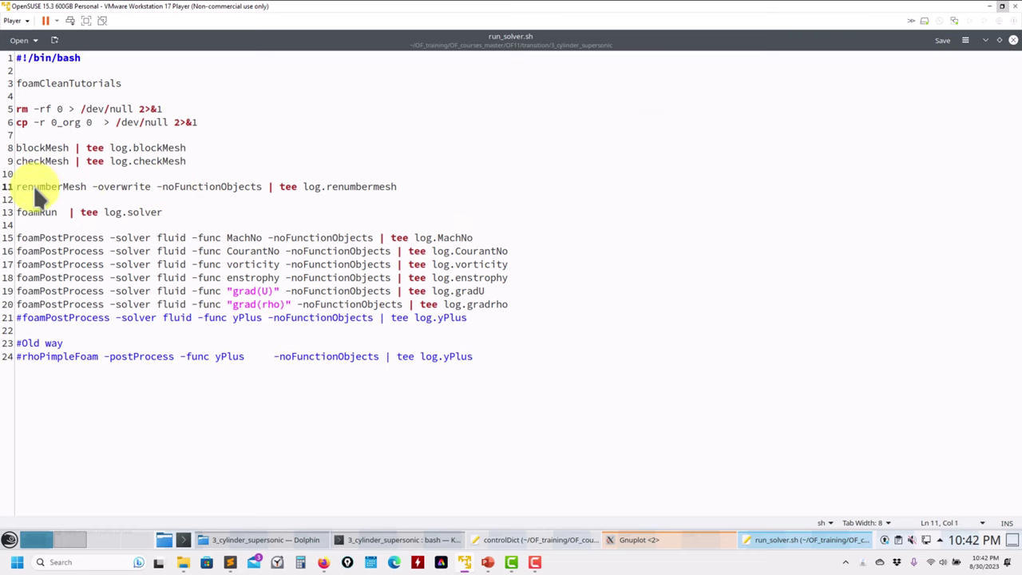
triple_click(34, 213)
click(33, 211)
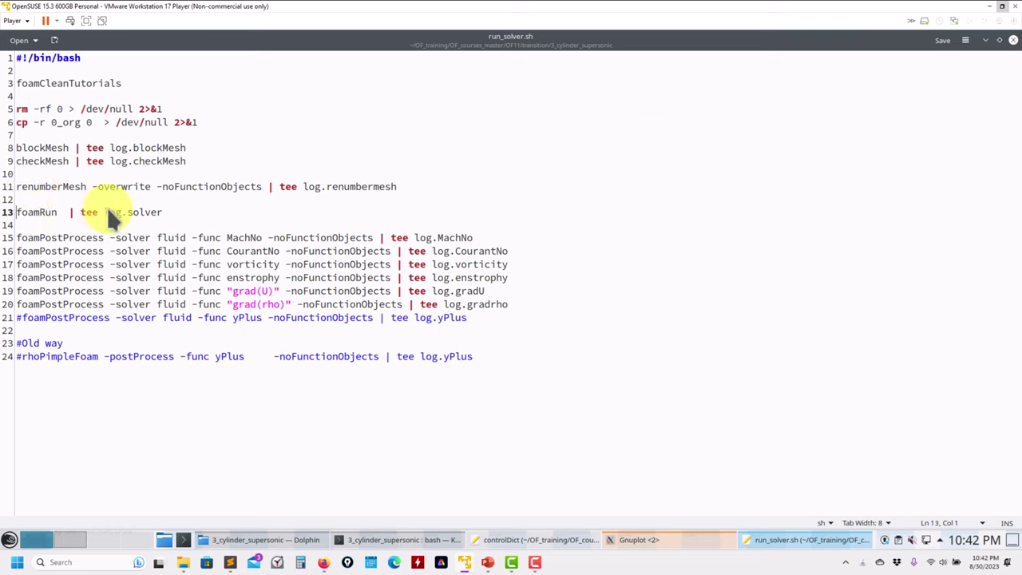
Highlight the first foamPostProcess command and the MachNo and CourantNo function names in run_solver.sh
double_click(50, 239)
click(49, 241)
key(Escape)
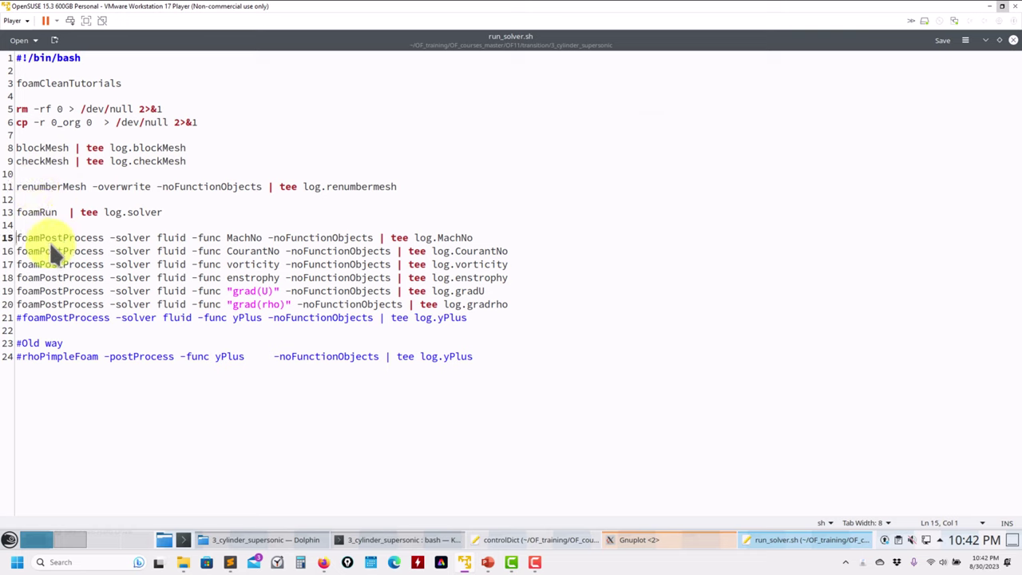
double_click(242, 237)
double_click(238, 249)
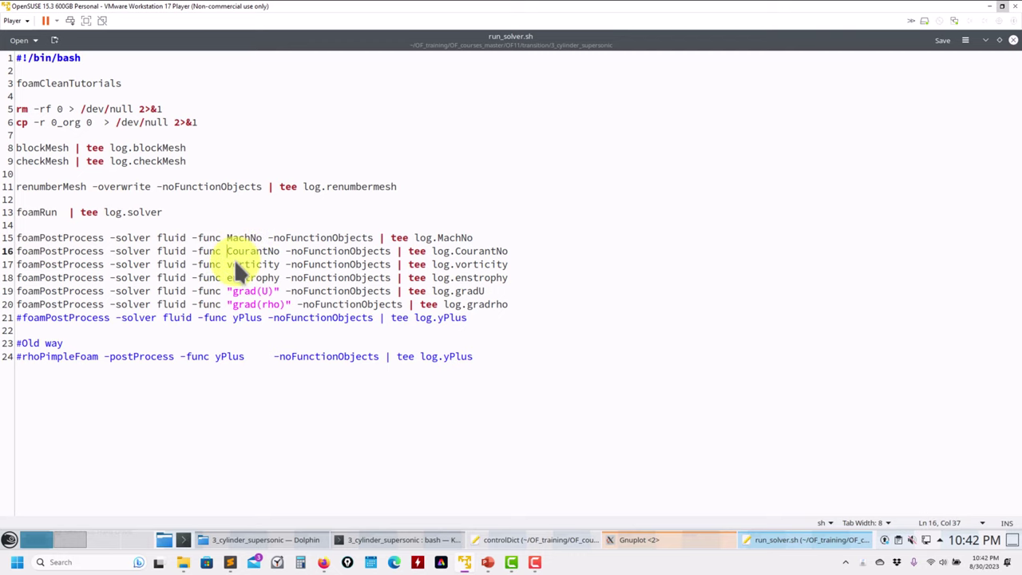
Highlight the vorticity, enstrophy, grad(U) and grad(rho) post-processing commands and the old rhoPimpleFoam yPlus line in run_solver.sh
double_click(235, 262)
click(247, 277)
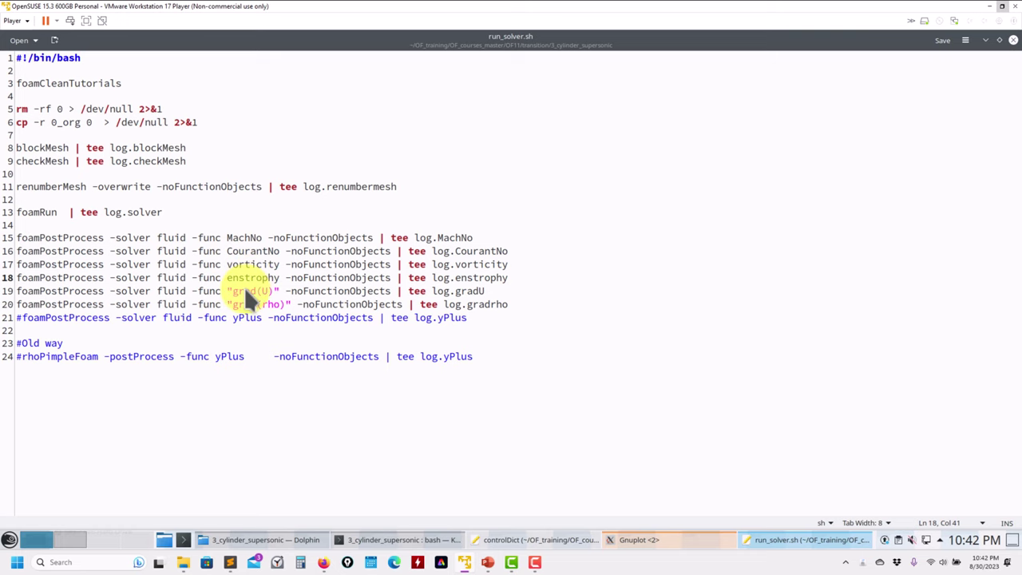
click(244, 288)
click(239, 305)
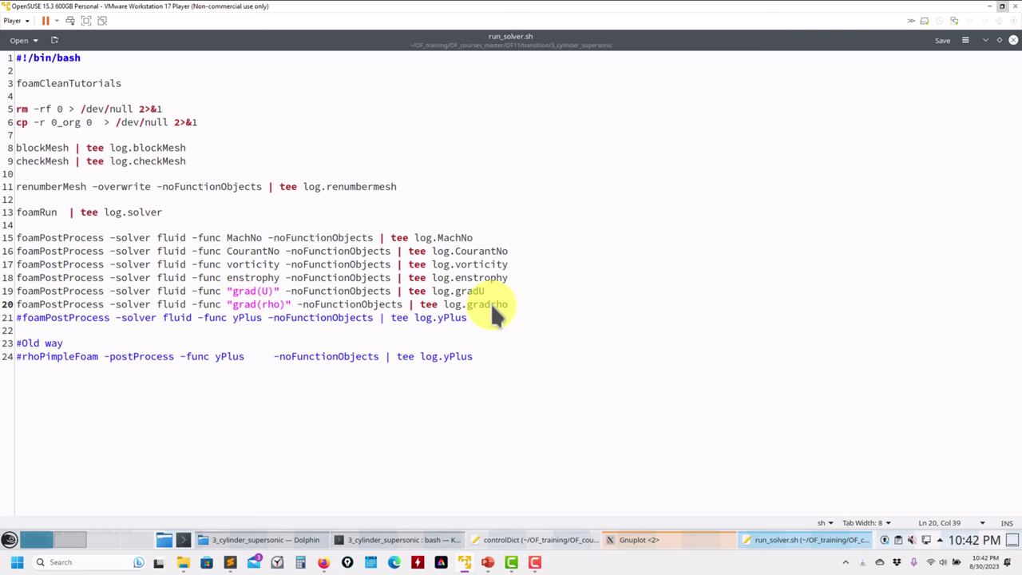
drag(538, 307, 69, 250)
click(20, 240)
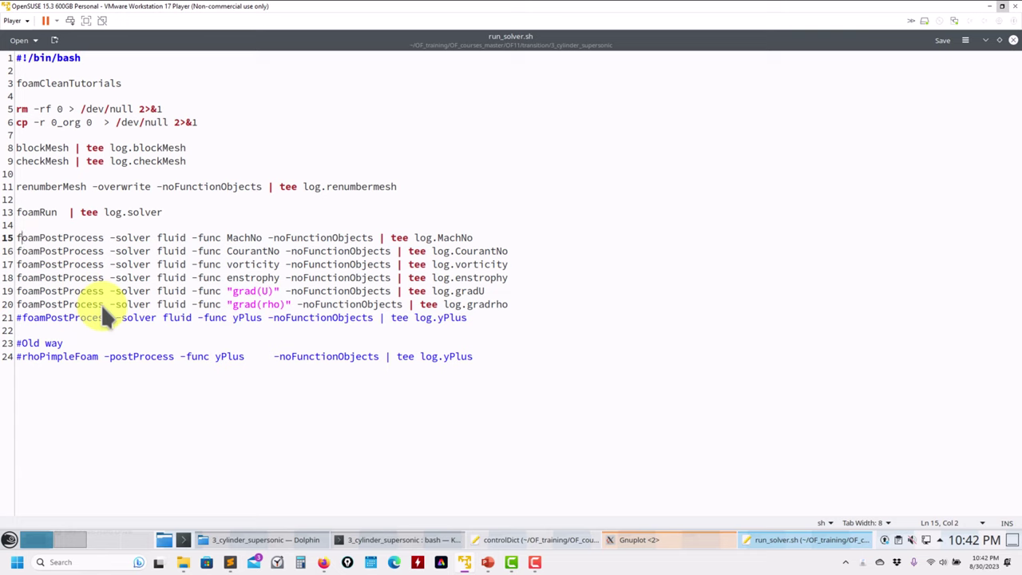
triple_click(67, 356)
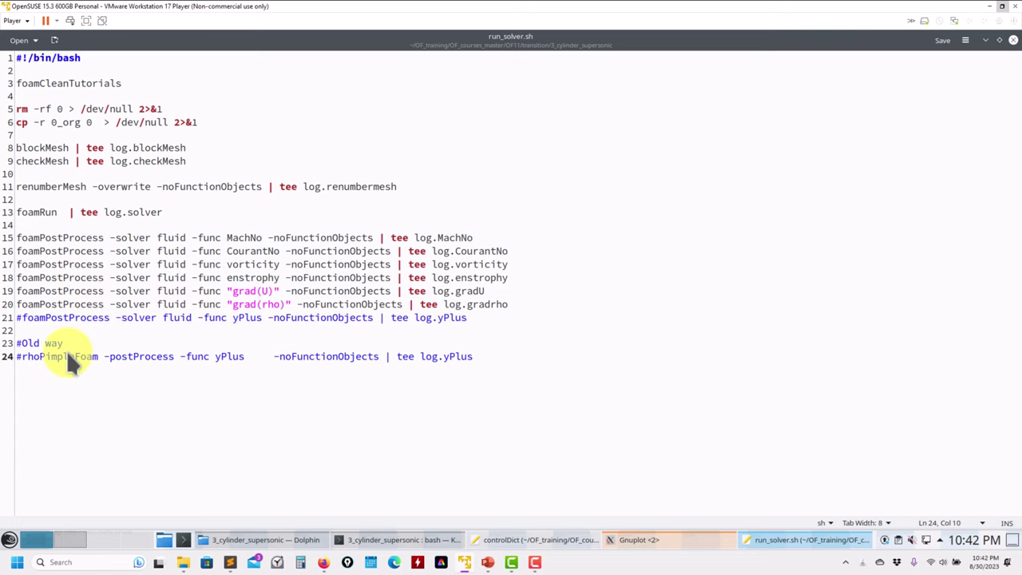
key(End)
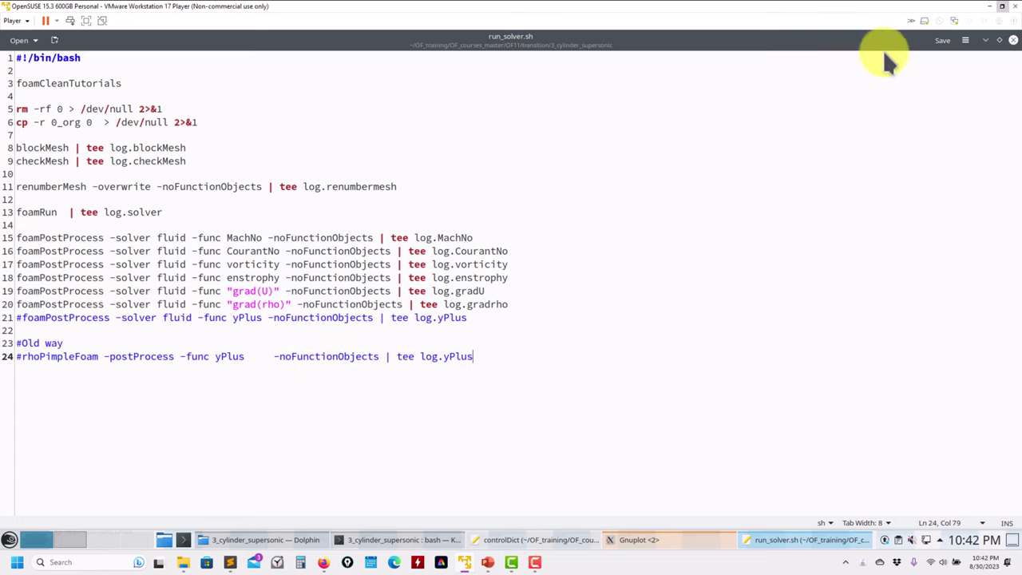
List the case folder in the terminal with ls and launch paraFoam
click(982, 42)
text(ls)
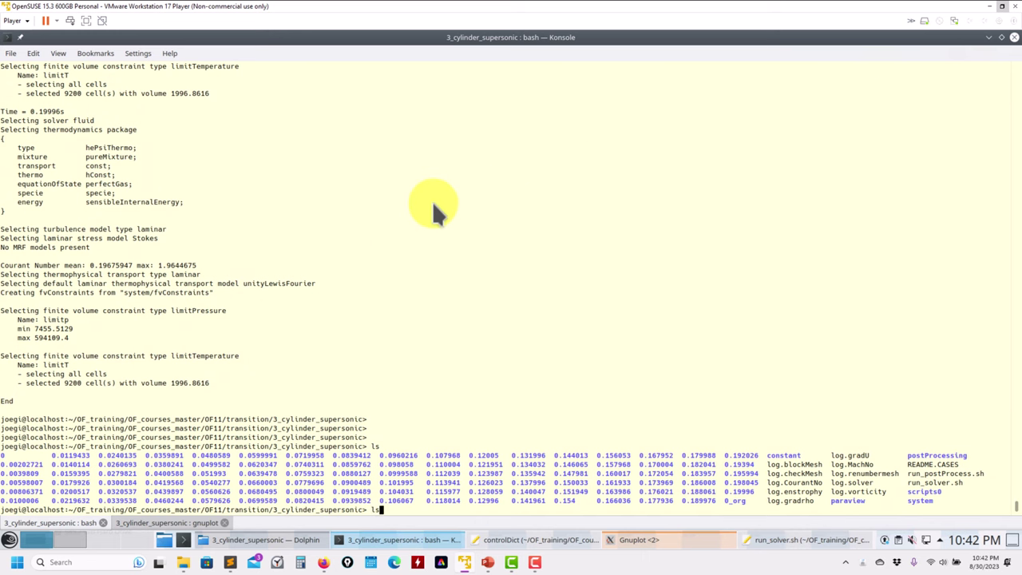
key(Return)
text(paraFoam)
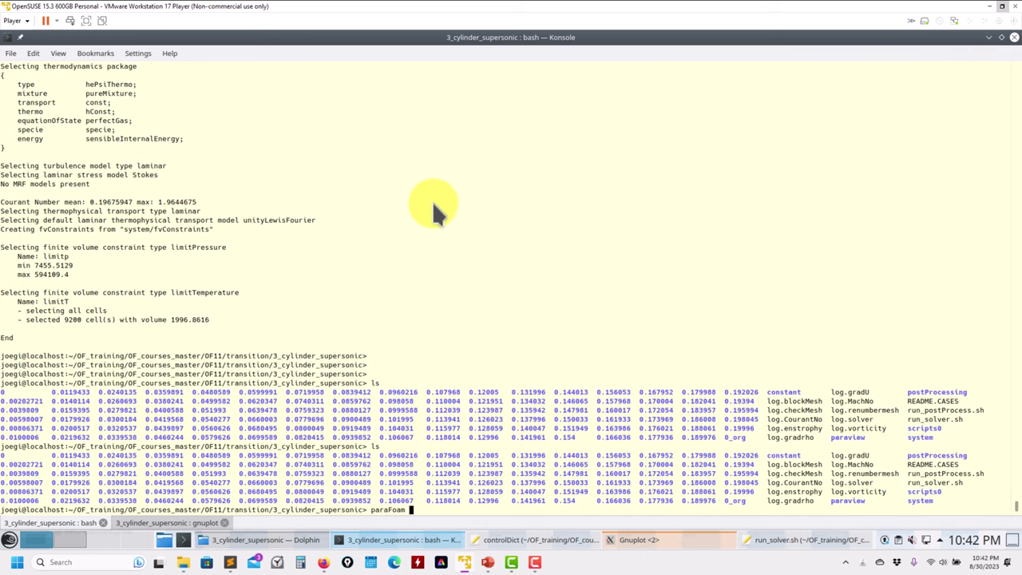
key(Return)
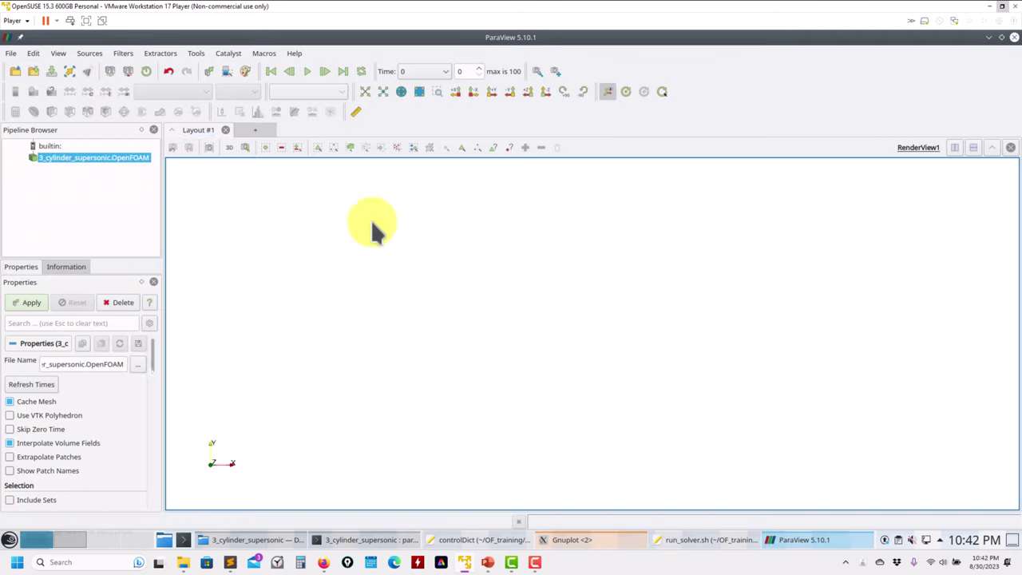
Load the 3_cylinder_supersonic case in ParaView with Skip Zero Time enabled
click(631, 393)
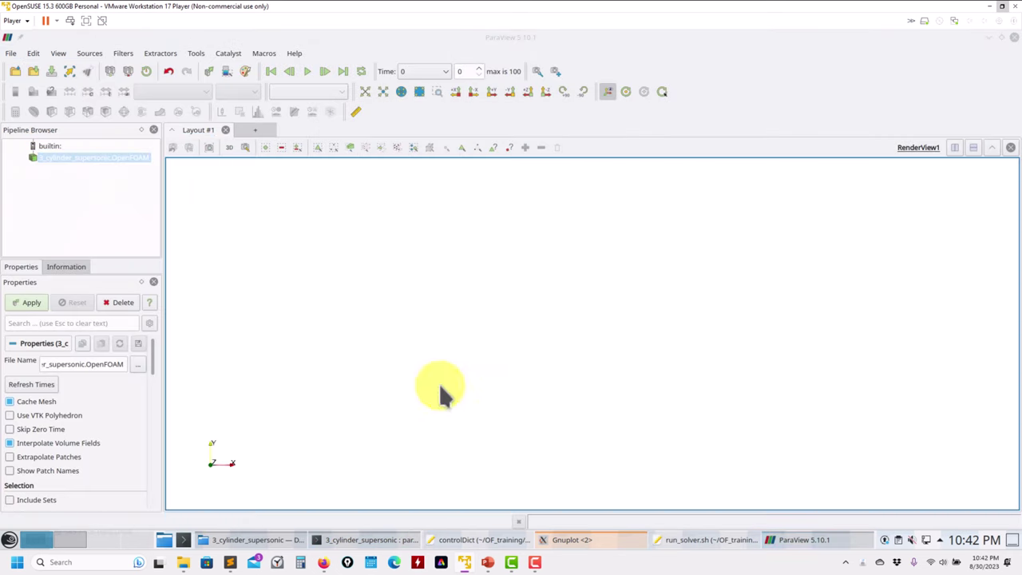
click(19, 303)
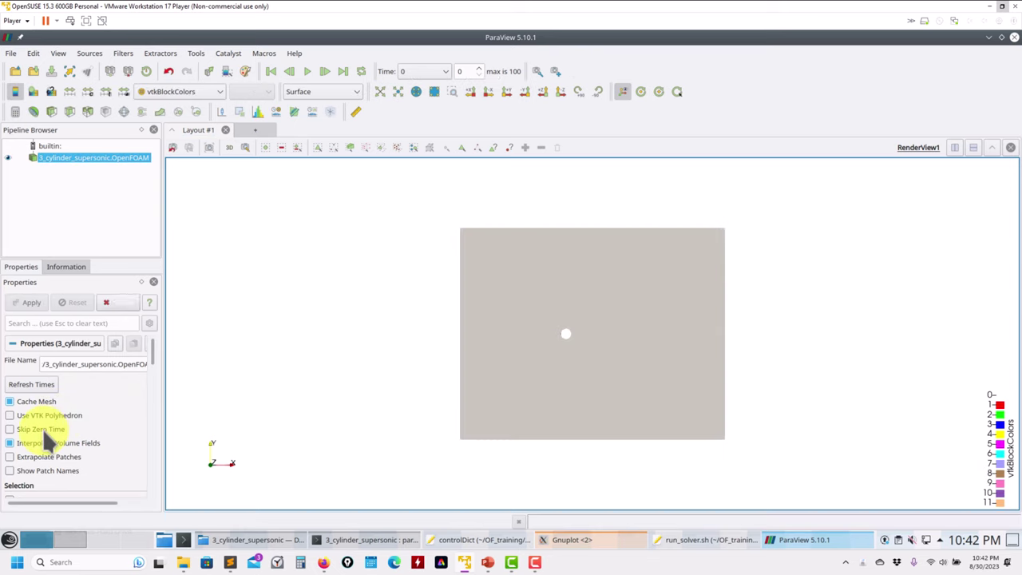
click(42, 429)
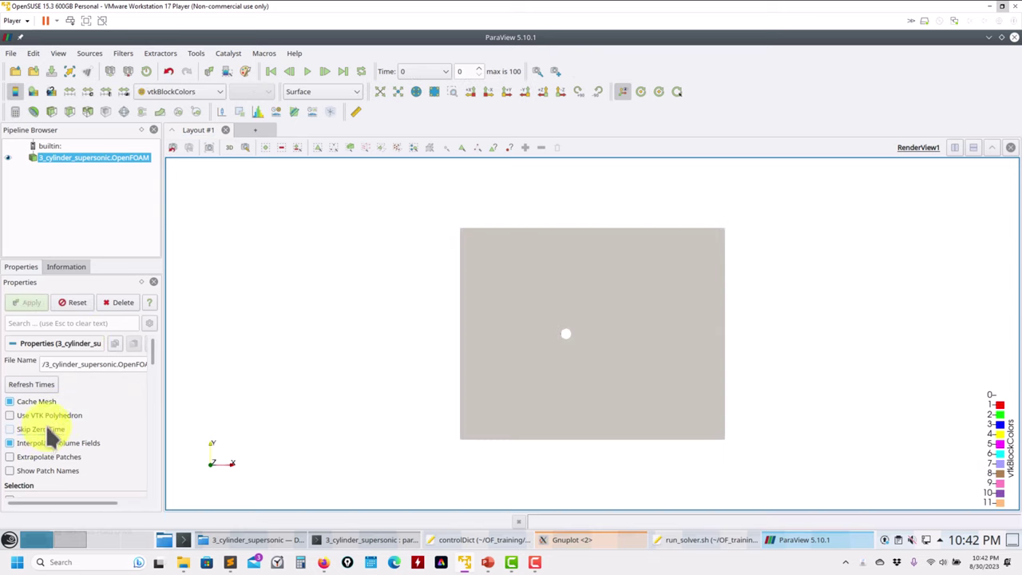
Colour the case by the point field T and go to the last time step
click(168, 91)
click(176, 119)
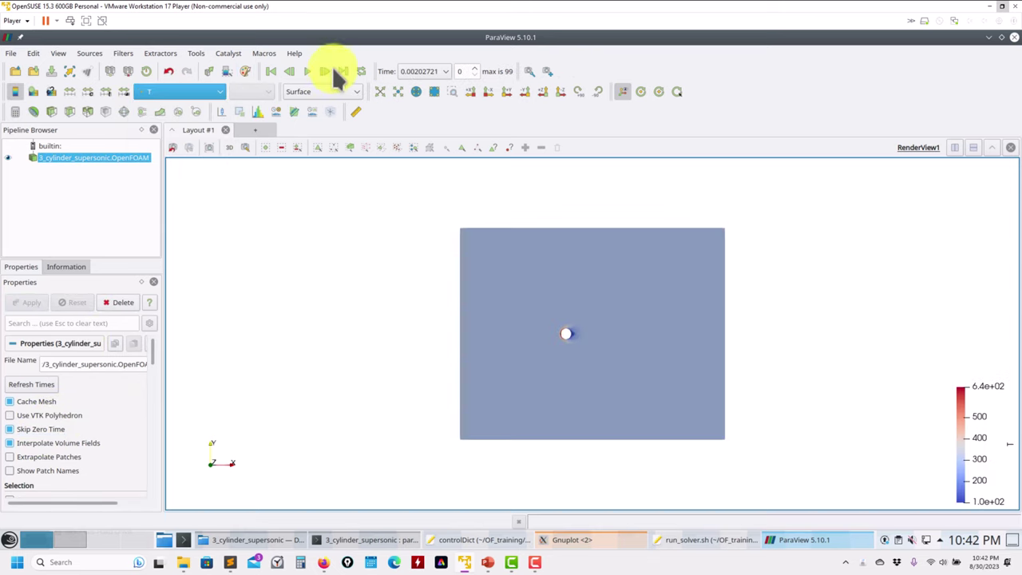
click(340, 71)
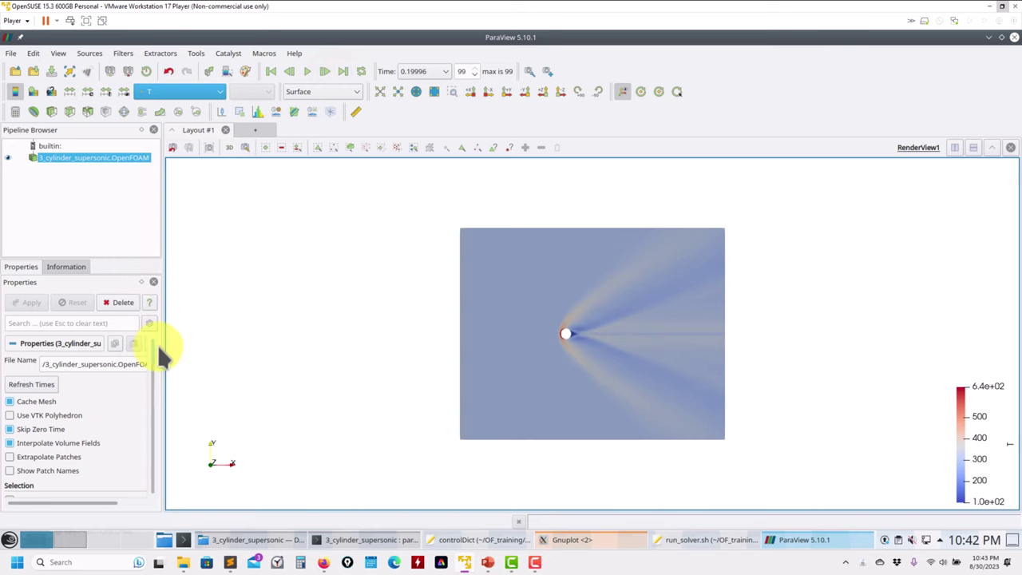
Enable all Fields of the case reader and apply the change
drag(158, 344, 56, 400)
click(12, 386)
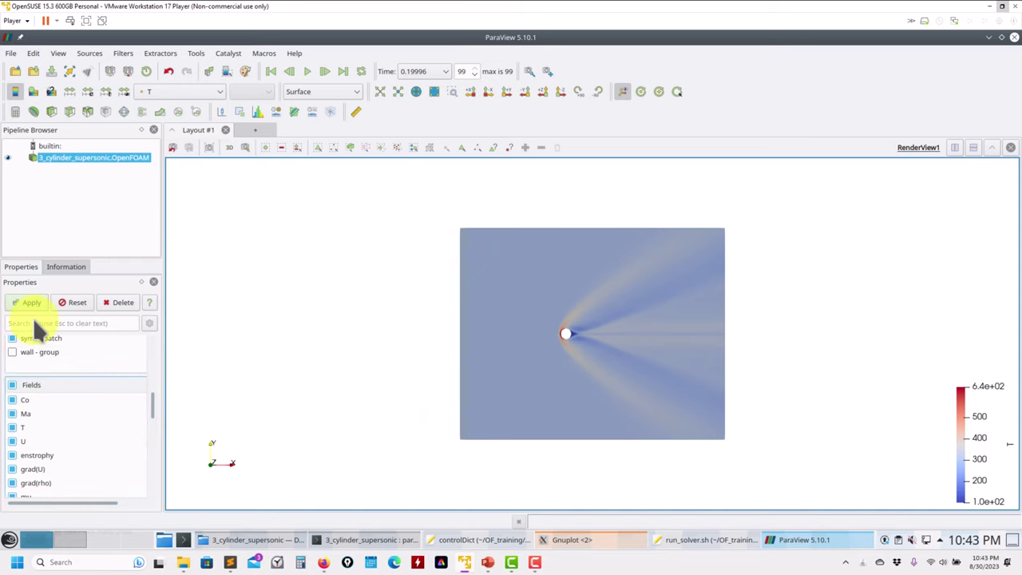
click(32, 301)
Colour the case by the point field Co and show the region around the cylinder close up
click(165, 92)
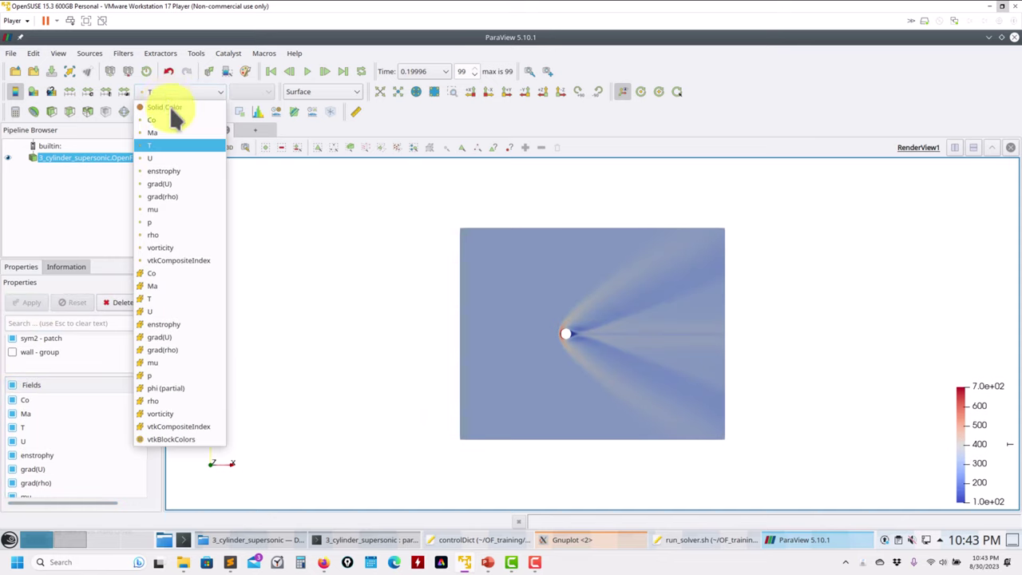
click(172, 117)
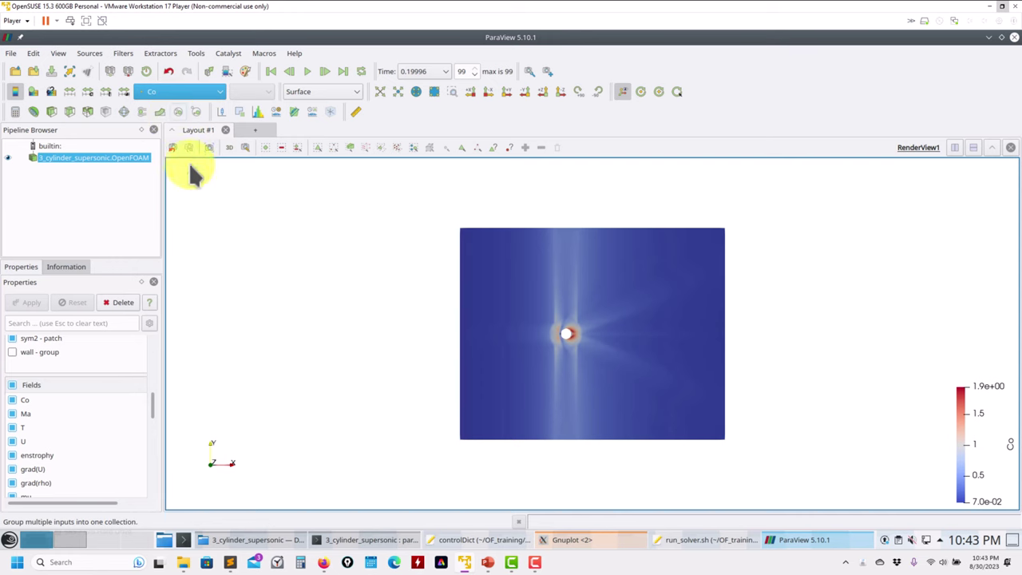
drag(565, 354, 548, 448)
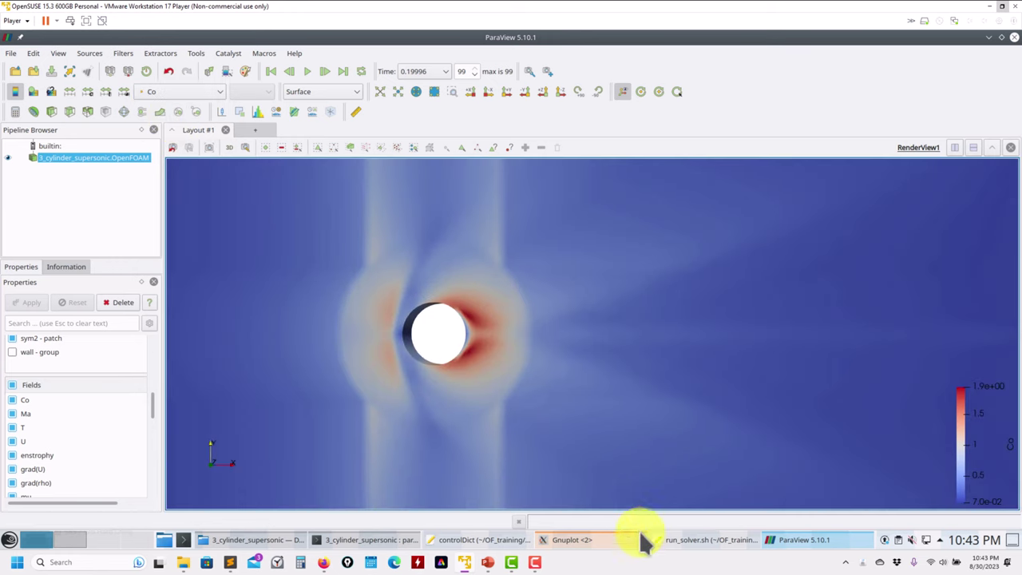
Examine the maxCo setting in controlDict, and return to ParaView
click(479, 539)
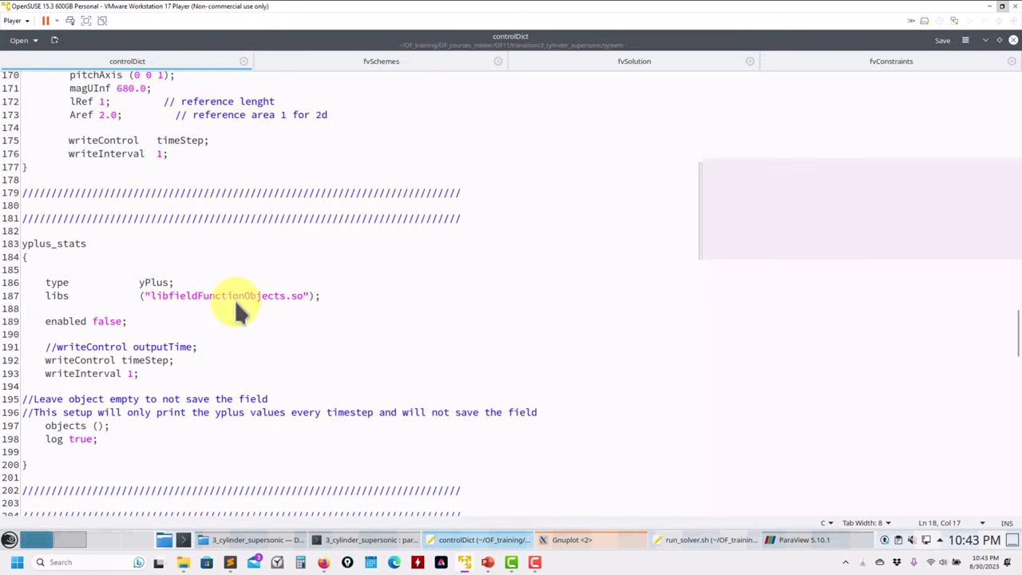
scroll(231, 299, up, 20)
scroll(230, 299, up, 12)
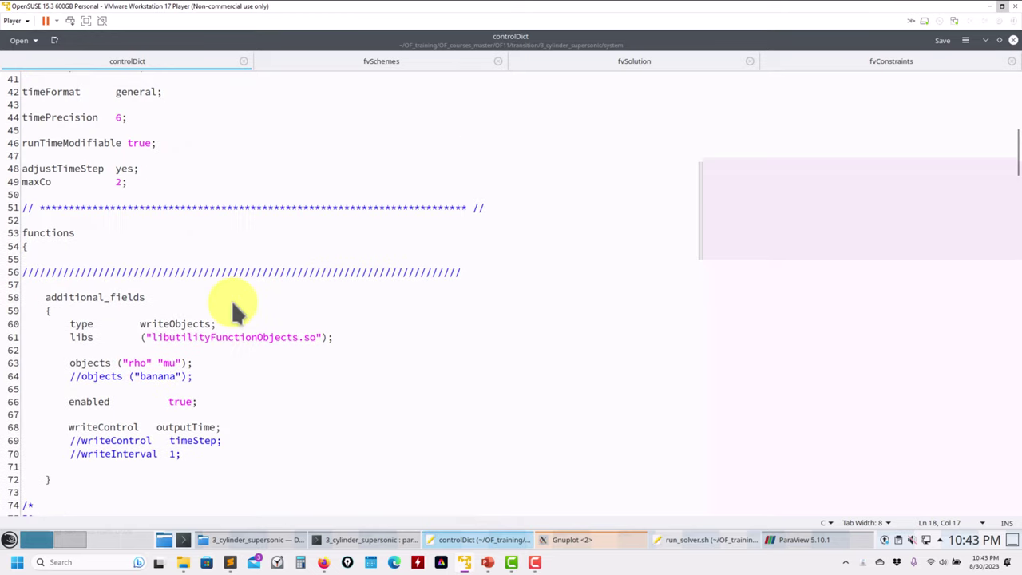
scroll(152, 367, down, 2)
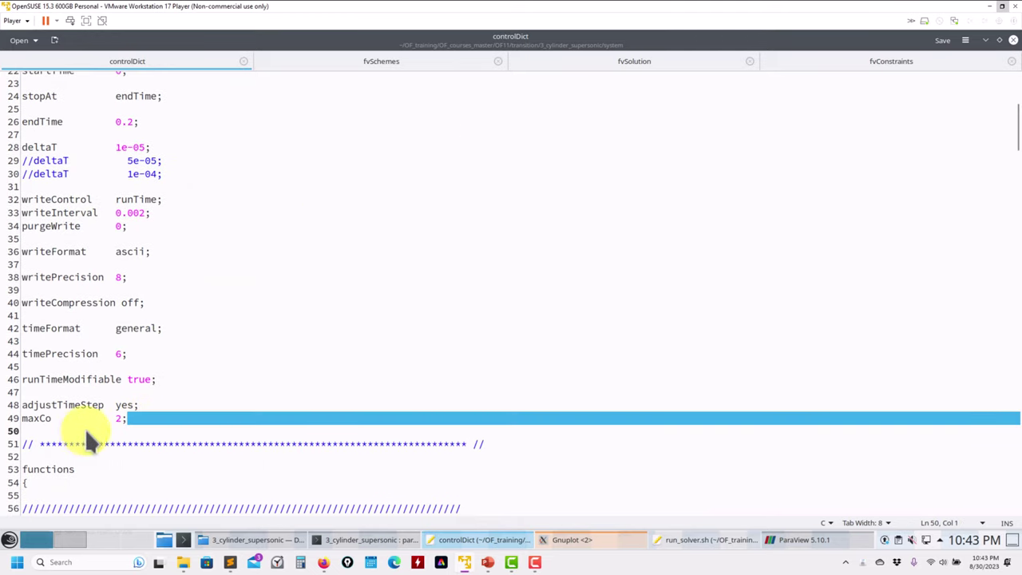
click(114, 418)
drag(106, 416, 122, 415)
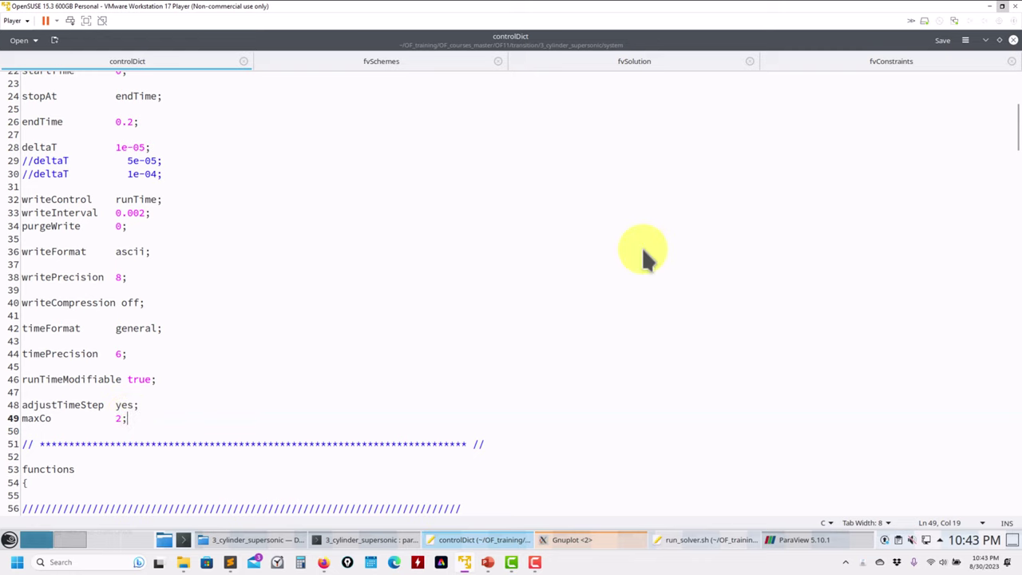
click(985, 40)
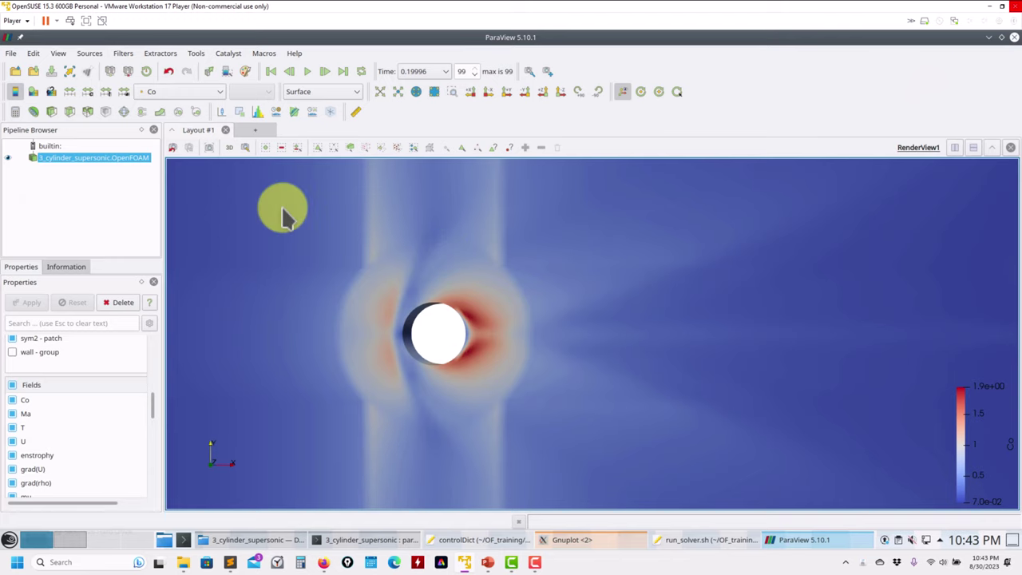
Switch the render view to 2D interaction mode and colour the case by the point field Ma
click(229, 147)
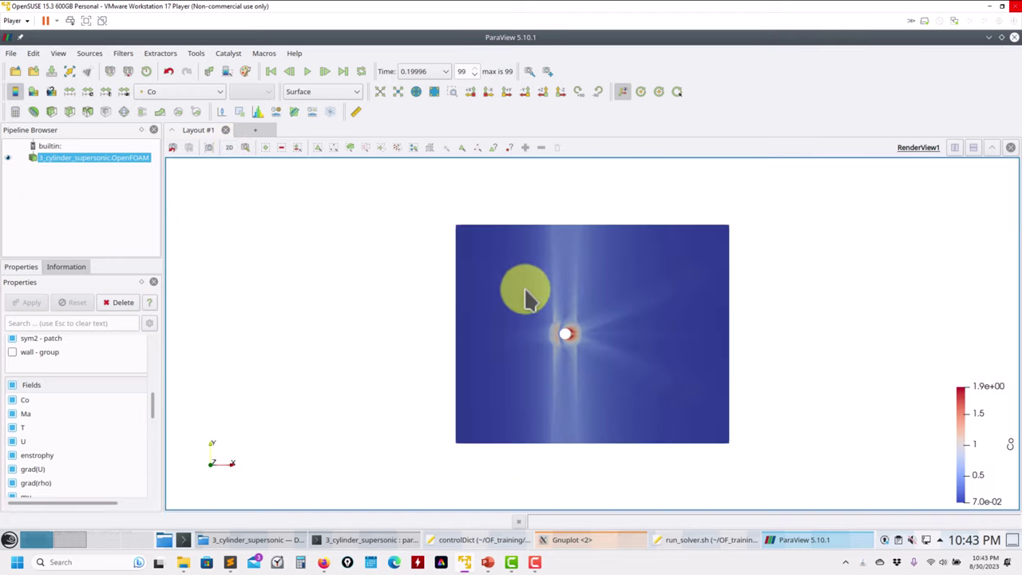
scroll(526, 297, up, 10)
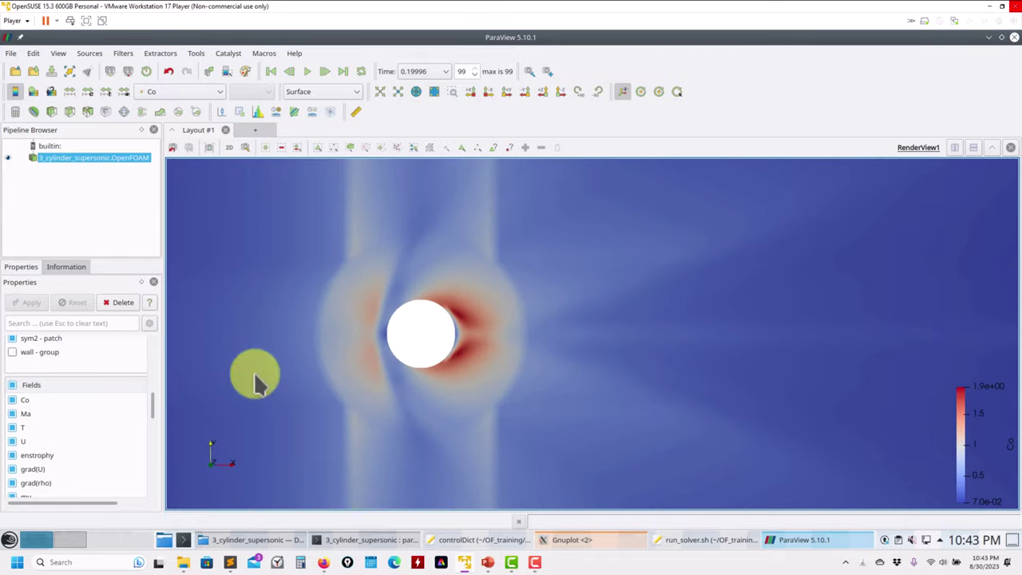
click(213, 92)
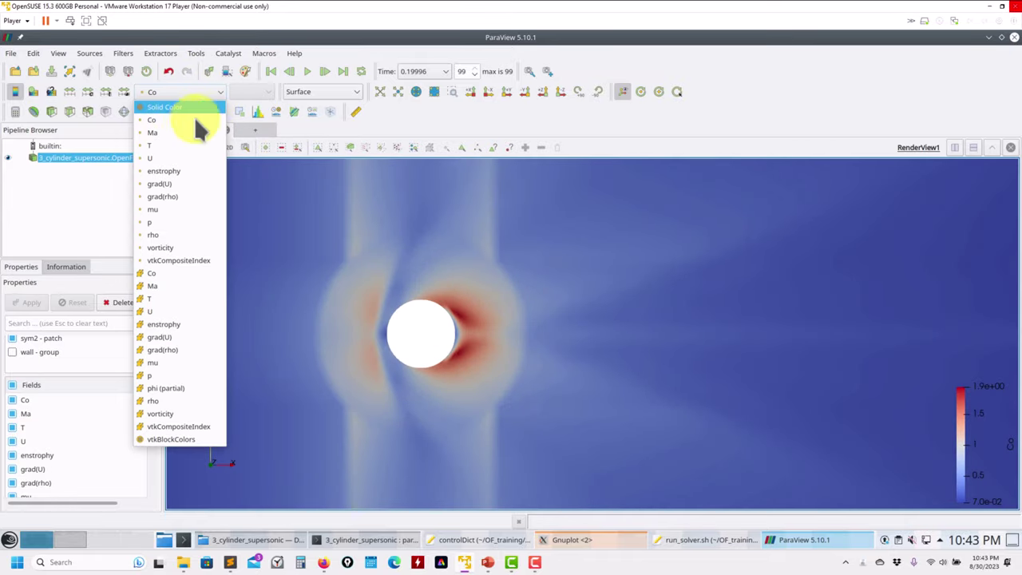
click(181, 132)
scroll(469, 206, down, 4)
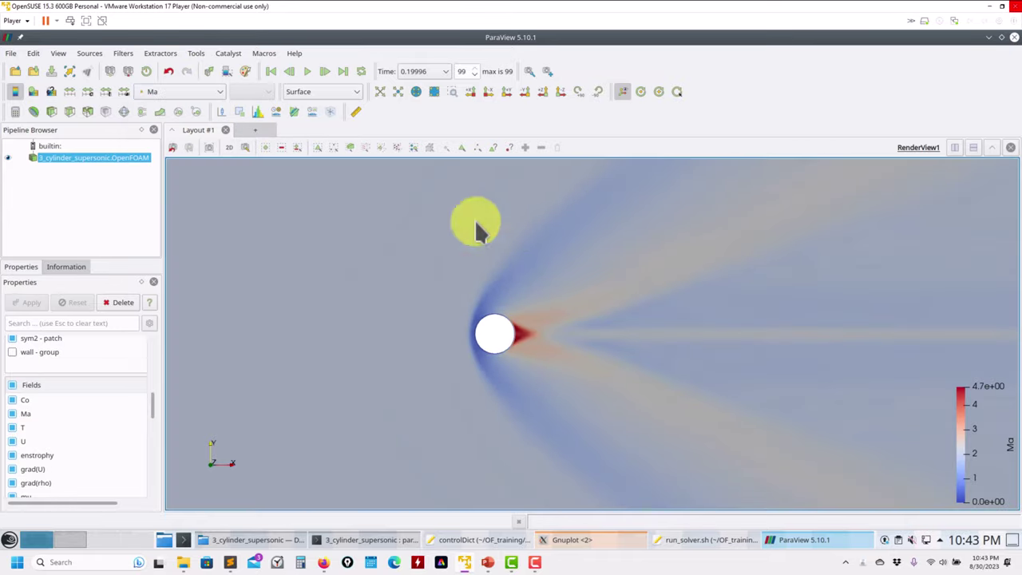
Colour the case by the magnitude of the point field grad(rho)
click(209, 93)
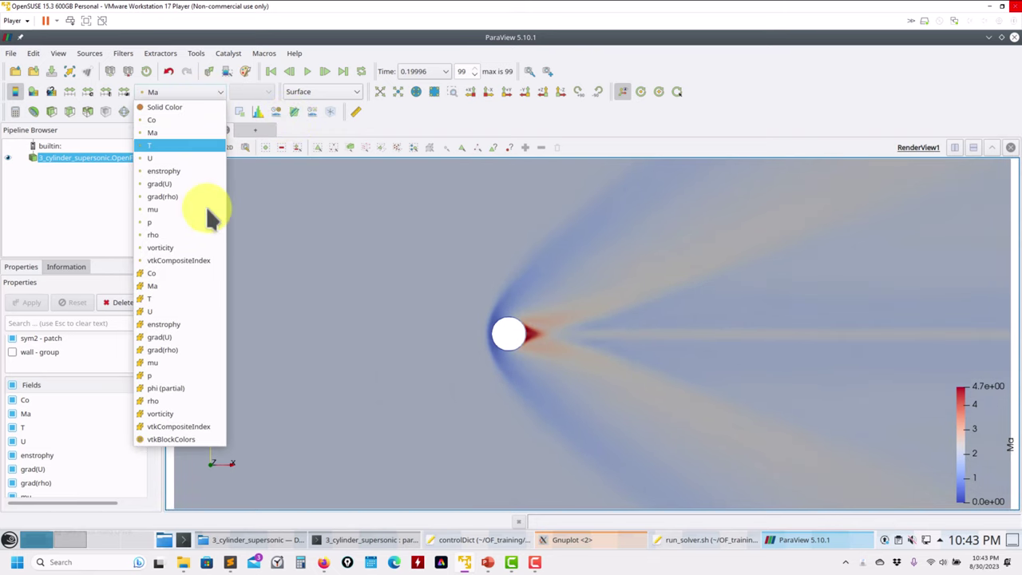
click(167, 196)
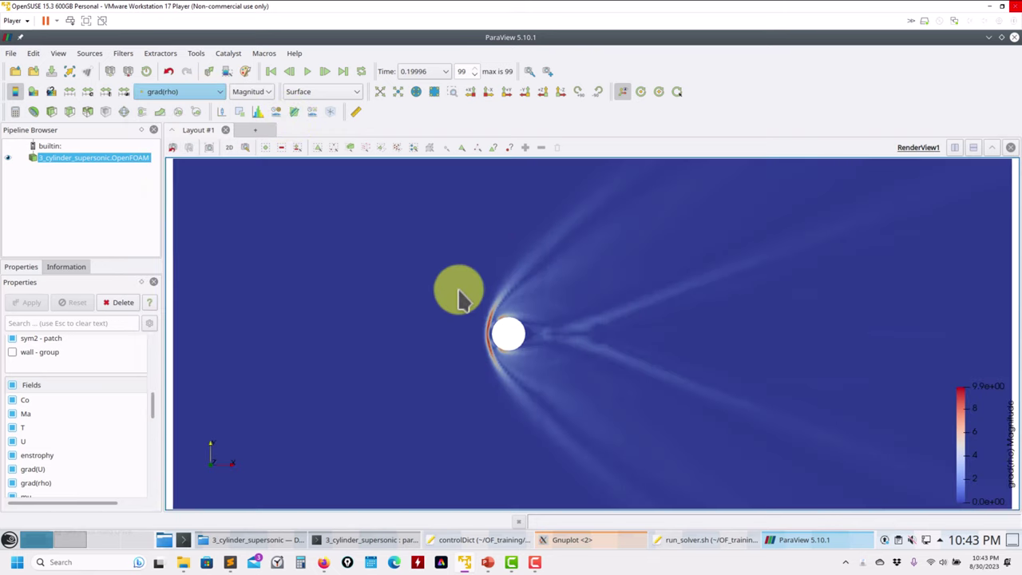
click(462, 297)
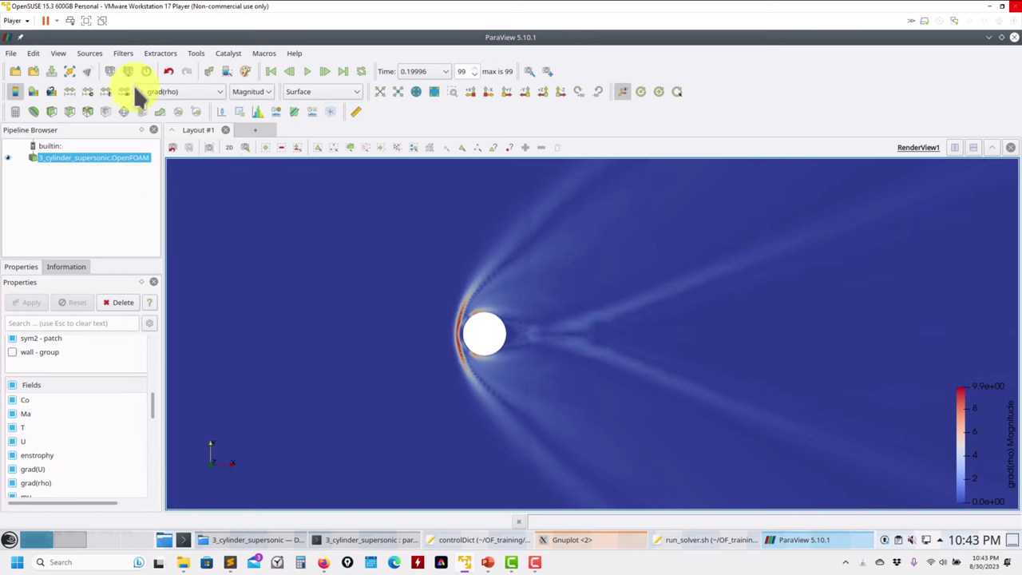
click(121, 54)
mouse_move(145, 112)
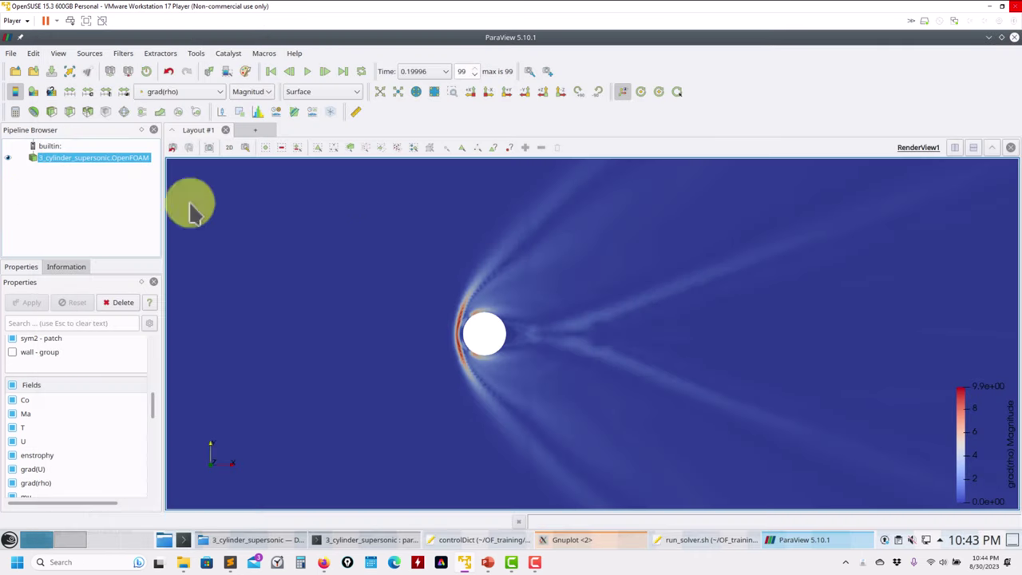
click(16, 214)
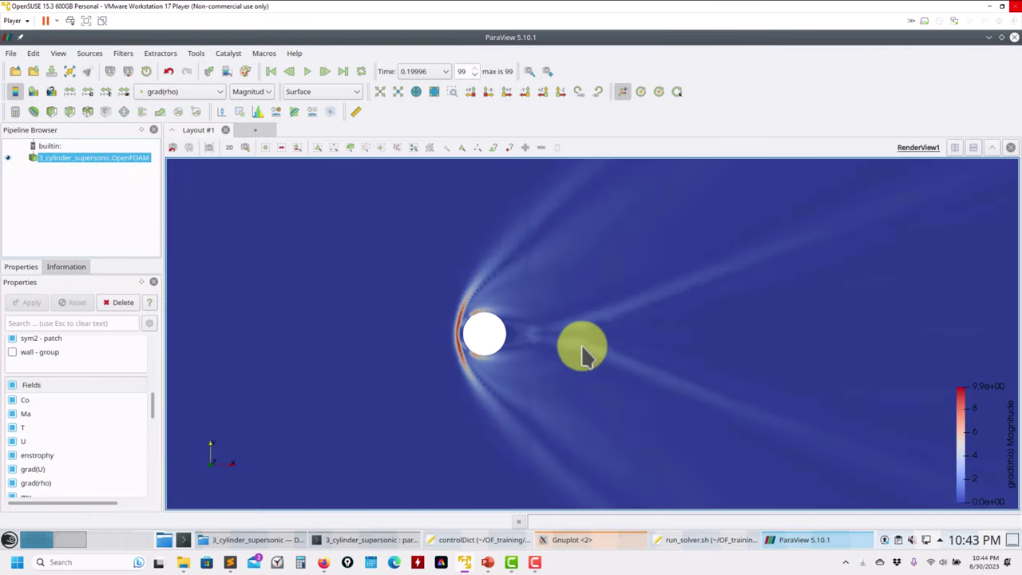
Play the grad(rho) animation from the first time step to watch the shock waves around the cylinder, and pause it partway
scroll(349, 352, up, 2)
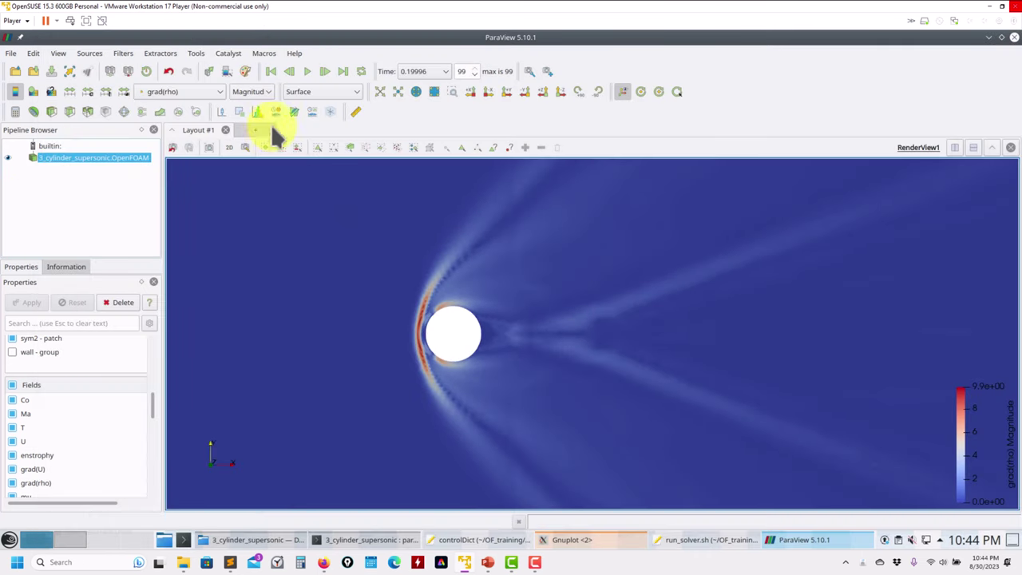
click(310, 73)
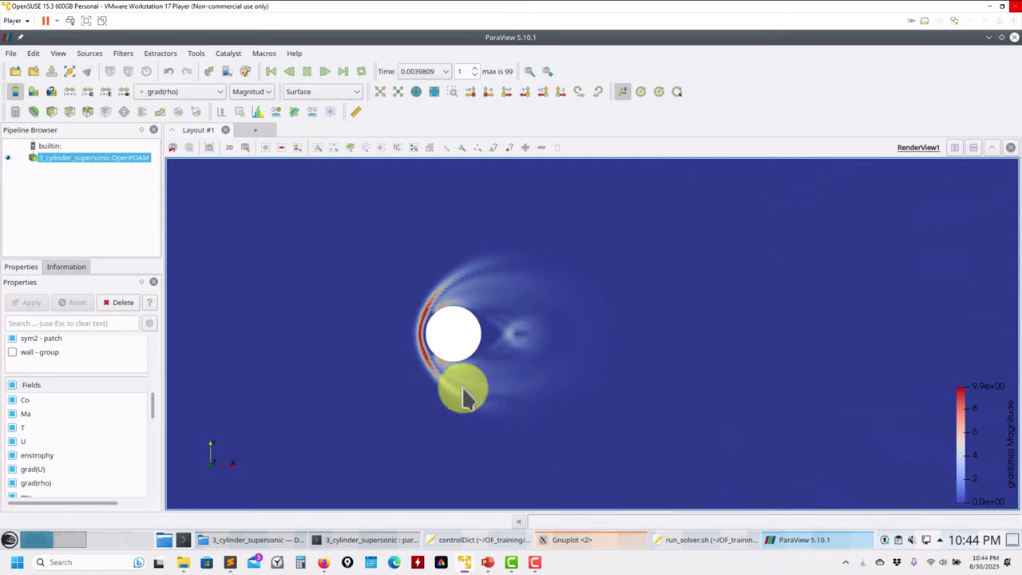
scroll(467, 383, down, 4)
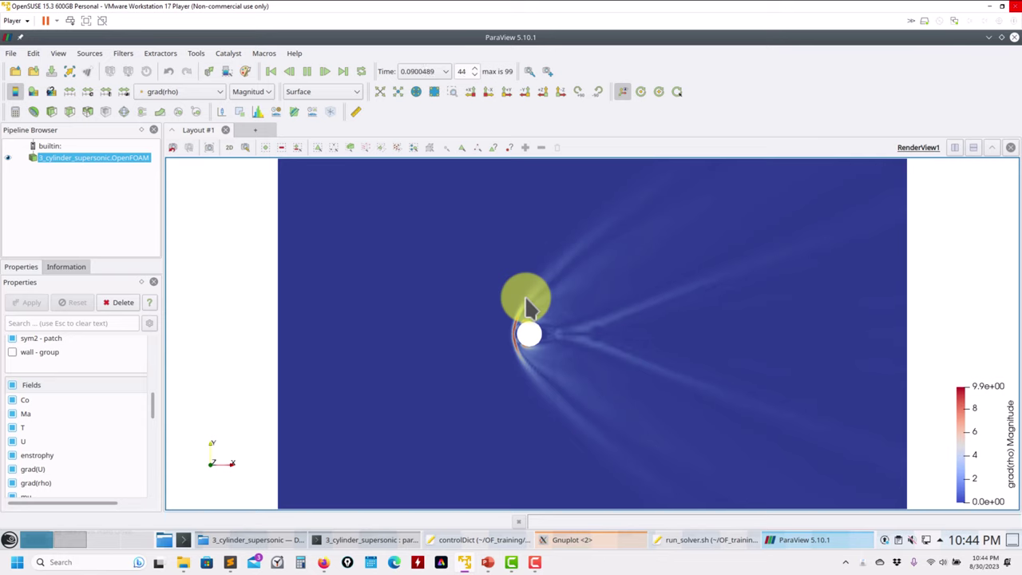
click(307, 72)
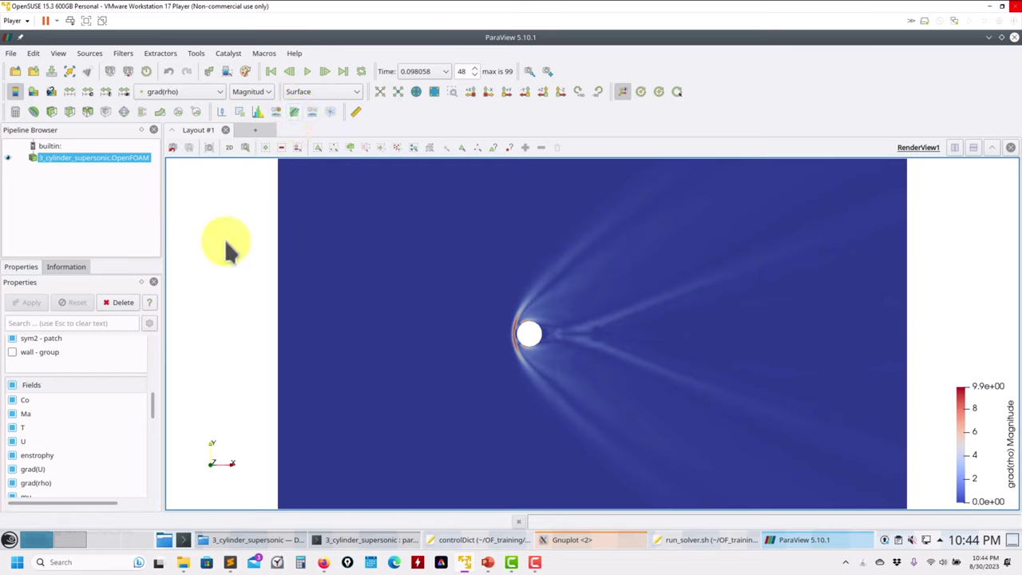